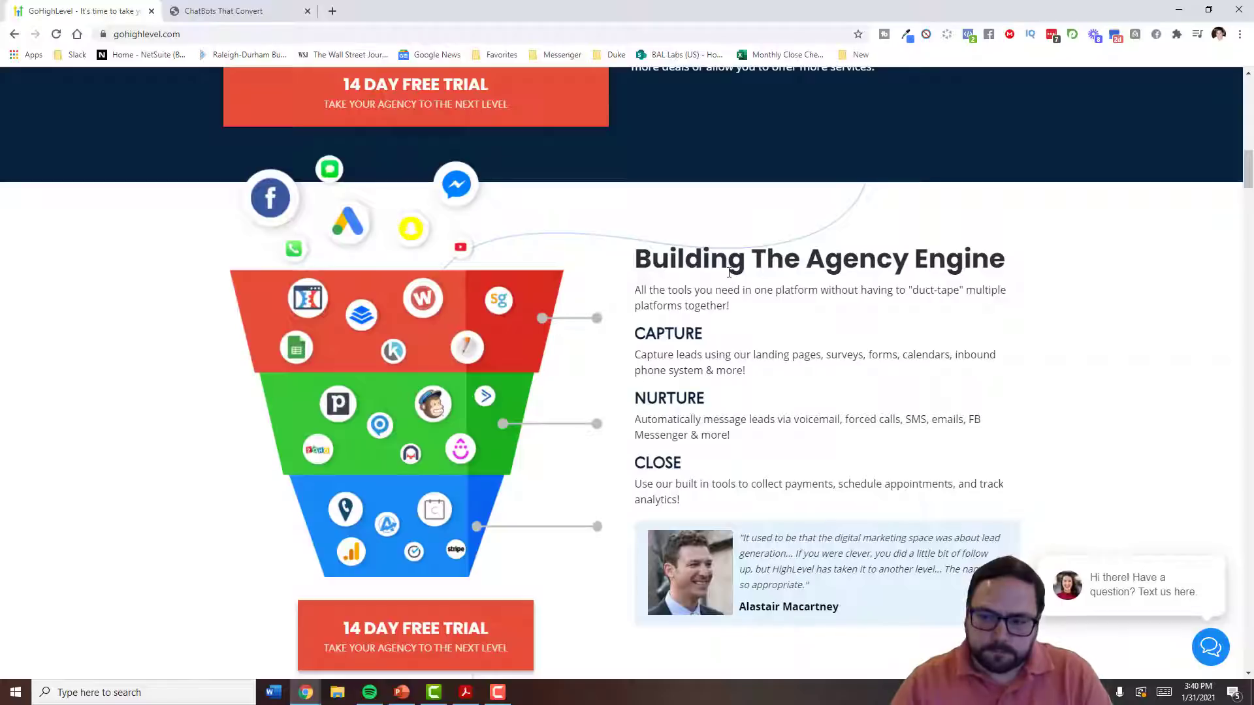
- Scroll the homepage past Capture New Leads, Nurture Leads and Fully Automated Booking to Create Membership Areas
{"action": "scroll", "coordinate": [805, 256], "scroll_direction": "down", "scroll_amount": 9}
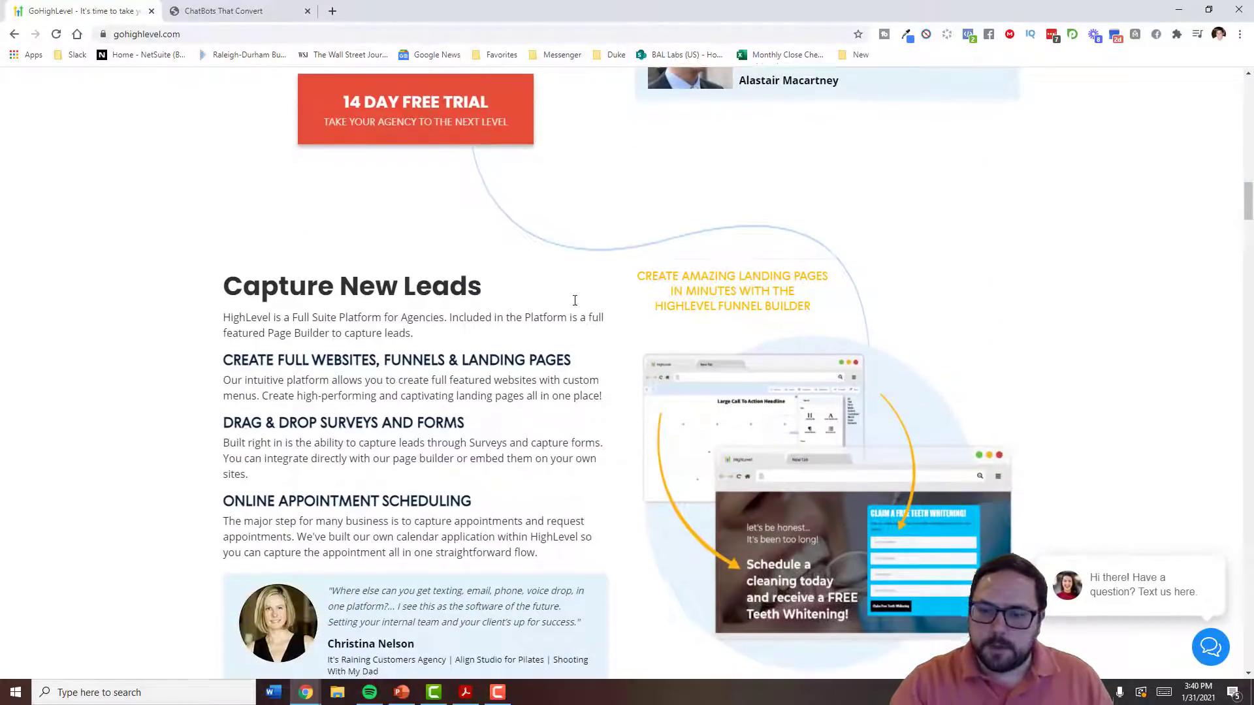
{"action": "scroll", "coordinate": [461, 241], "scroll_direction": "down", "scroll_amount": 2}
{"action": "scroll", "coordinate": [359, 157], "scroll_direction": "up", "scroll_amount": 2}
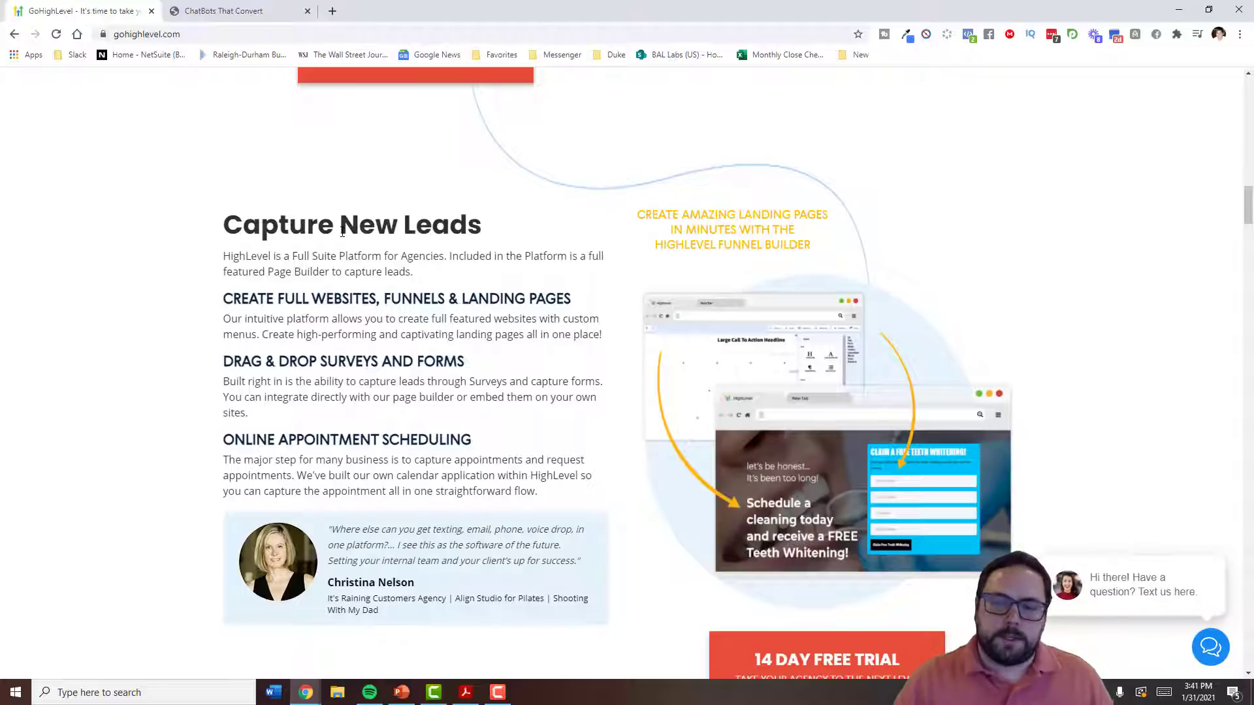
{"action": "scroll", "coordinate": [343, 232], "scroll_direction": "down", "scroll_amount": 6}
{"action": "scroll", "coordinate": [371, 268], "scroll_direction": "up", "scroll_amount": 3}
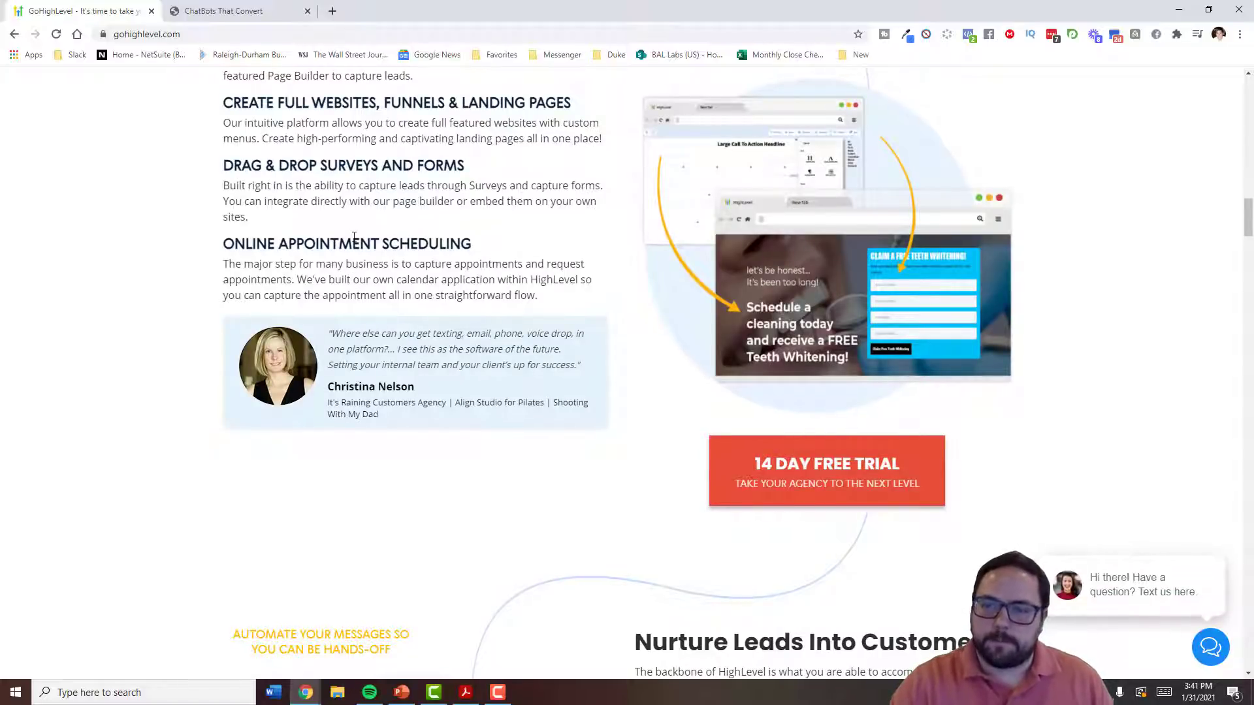
{"action": "scroll", "coordinate": [354, 237], "scroll_direction": "down", "scroll_amount": 6}
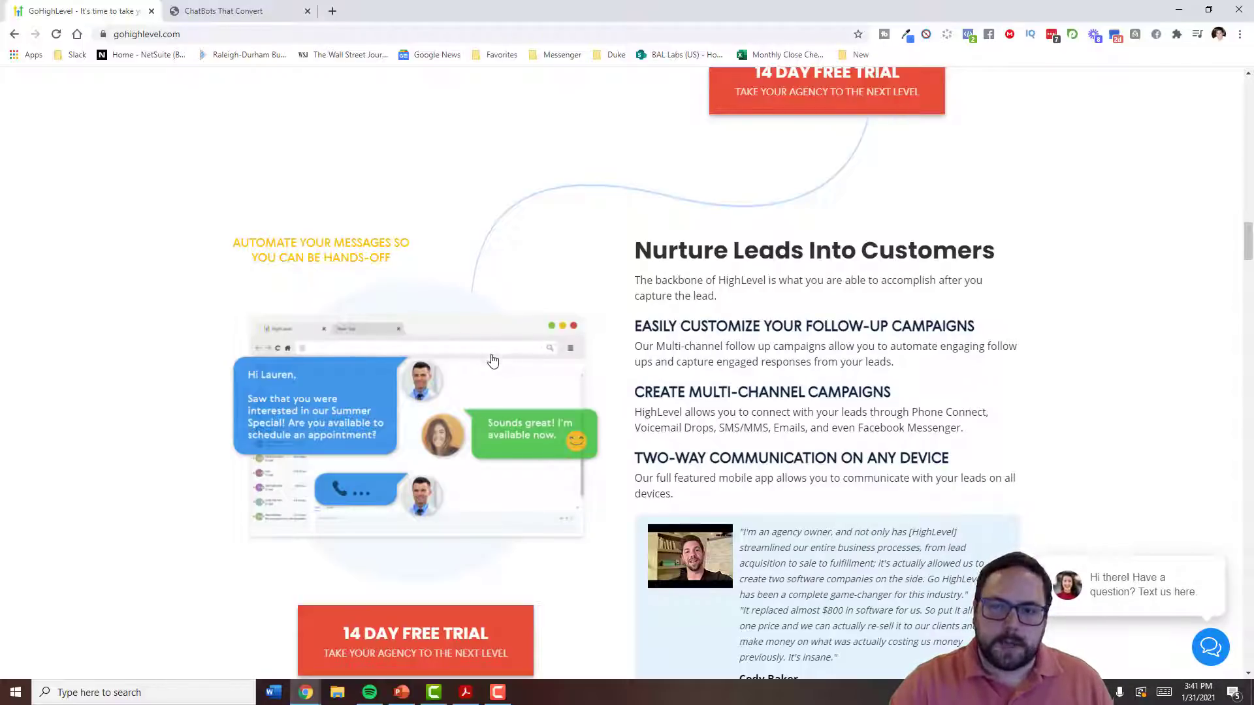
{"action": "scroll", "coordinate": [495, 369], "scroll_direction": "down", "scroll_amount": 1}
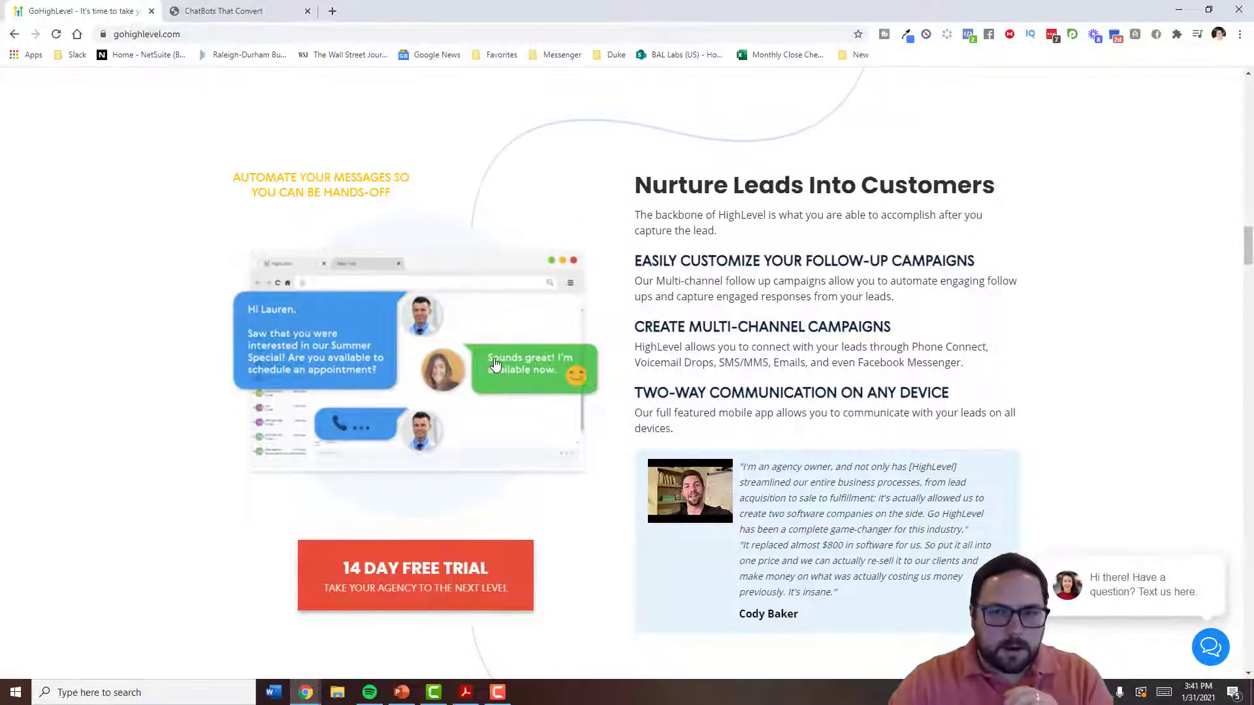
{"action": "scroll", "coordinate": [495, 367], "scroll_direction": "up", "scroll_amount": 1}
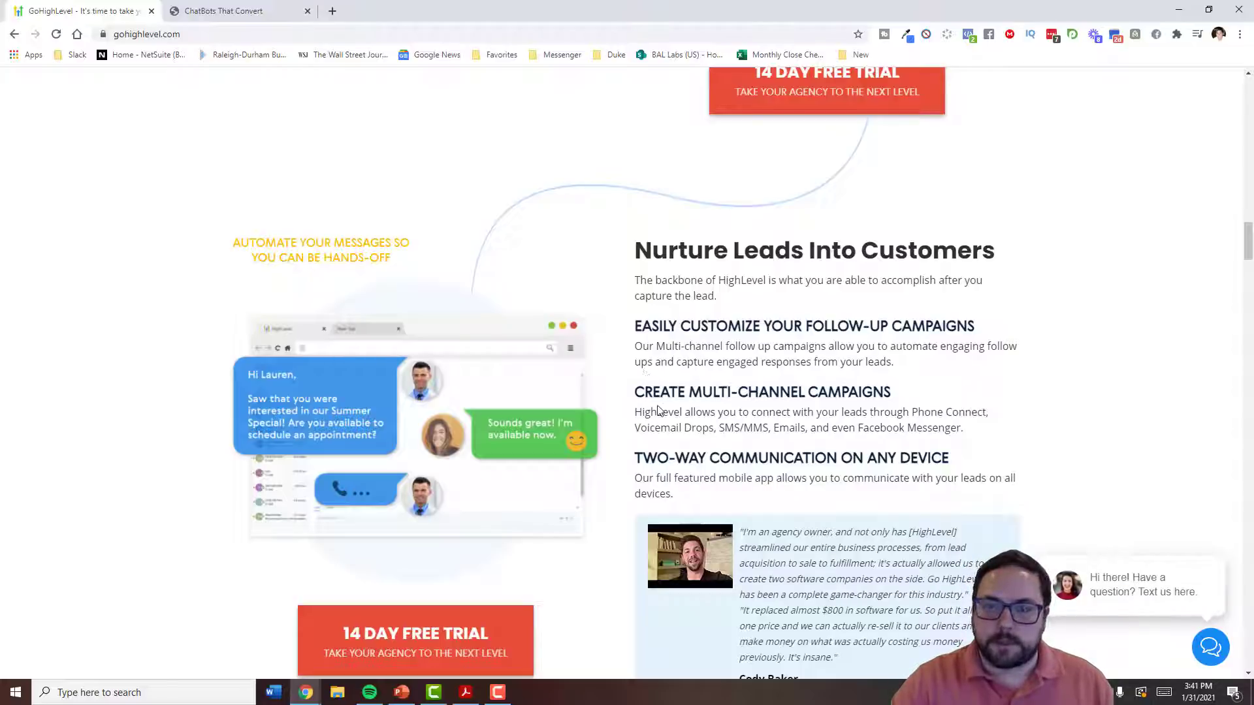
{"action": "scroll", "coordinate": [660, 392], "scroll_direction": "down", "scroll_amount": 8}
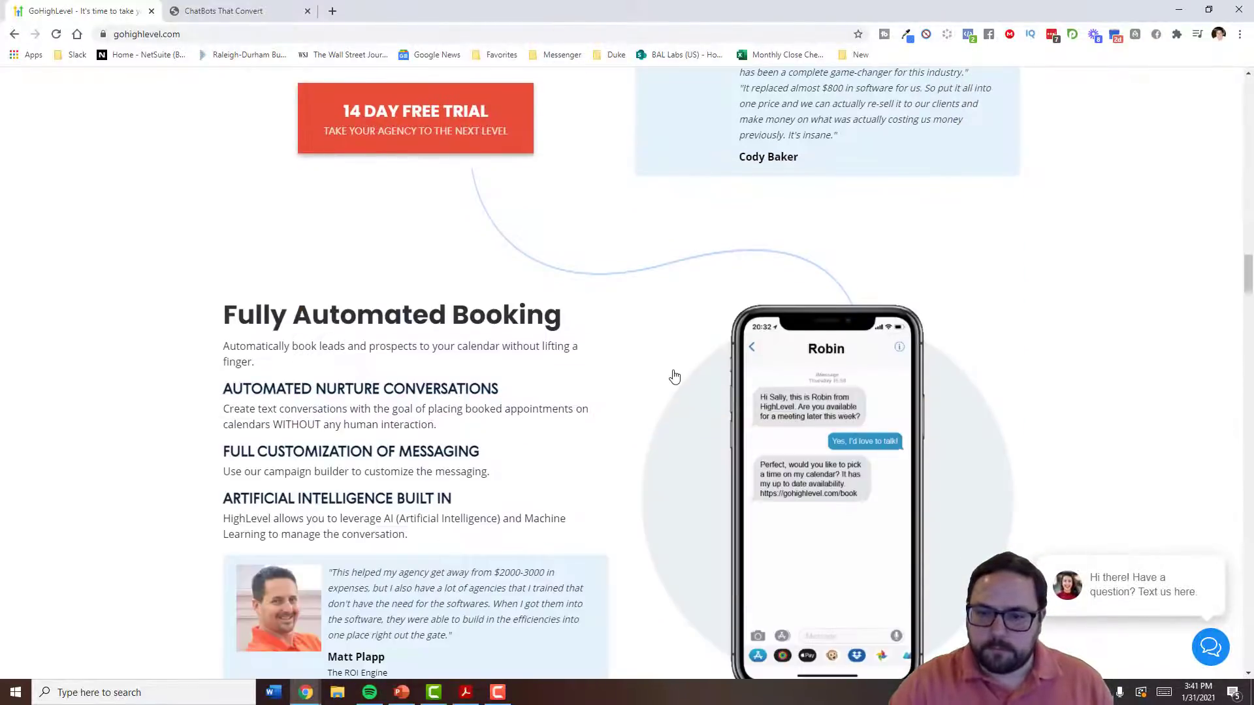
{"action": "scroll", "coordinate": [674, 377], "scroll_direction": "down", "scroll_amount": 2}
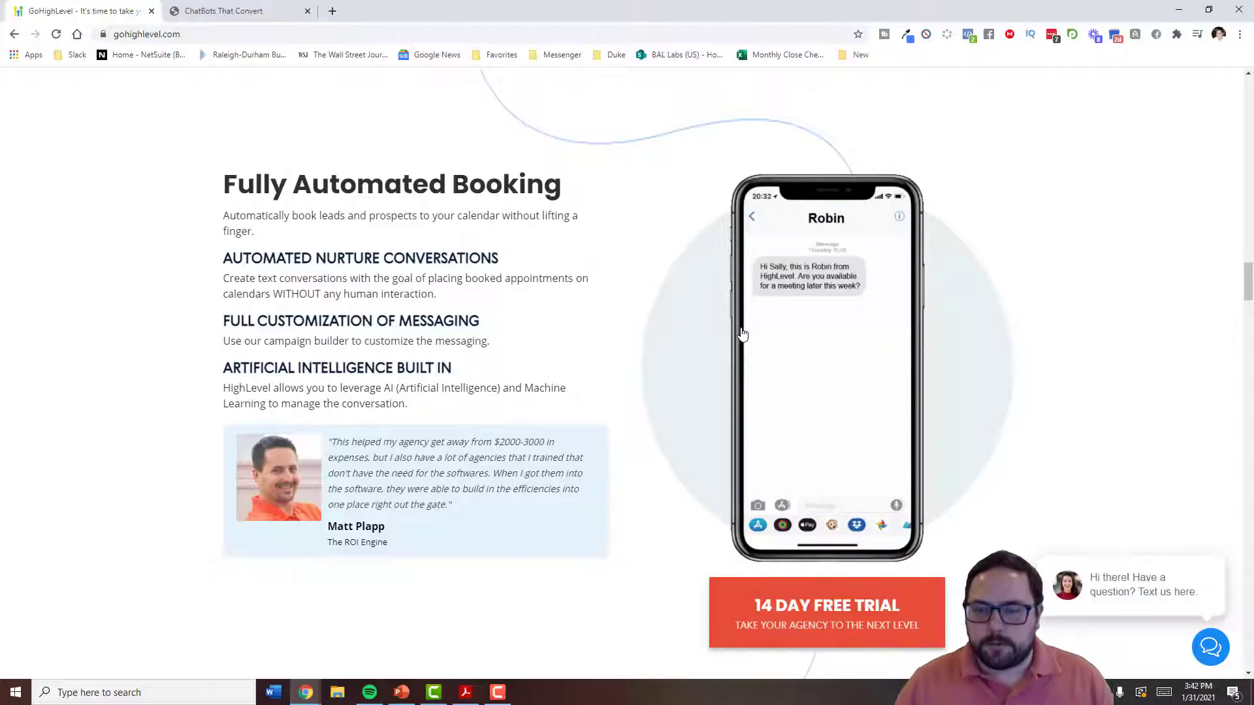
{"action": "scroll", "coordinate": [722, 330], "scroll_direction": "down", "scroll_amount": 4}
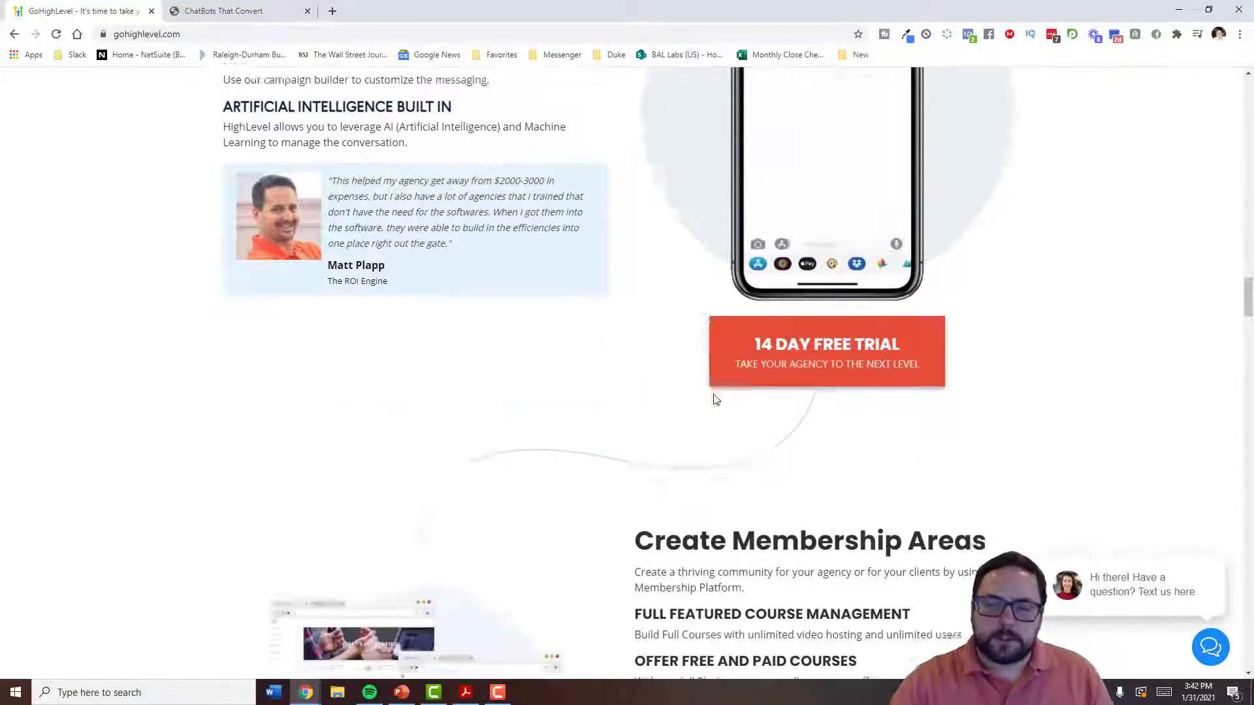
{"action": "scroll", "coordinate": [714, 399], "scroll_direction": "down", "scroll_amount": 2}
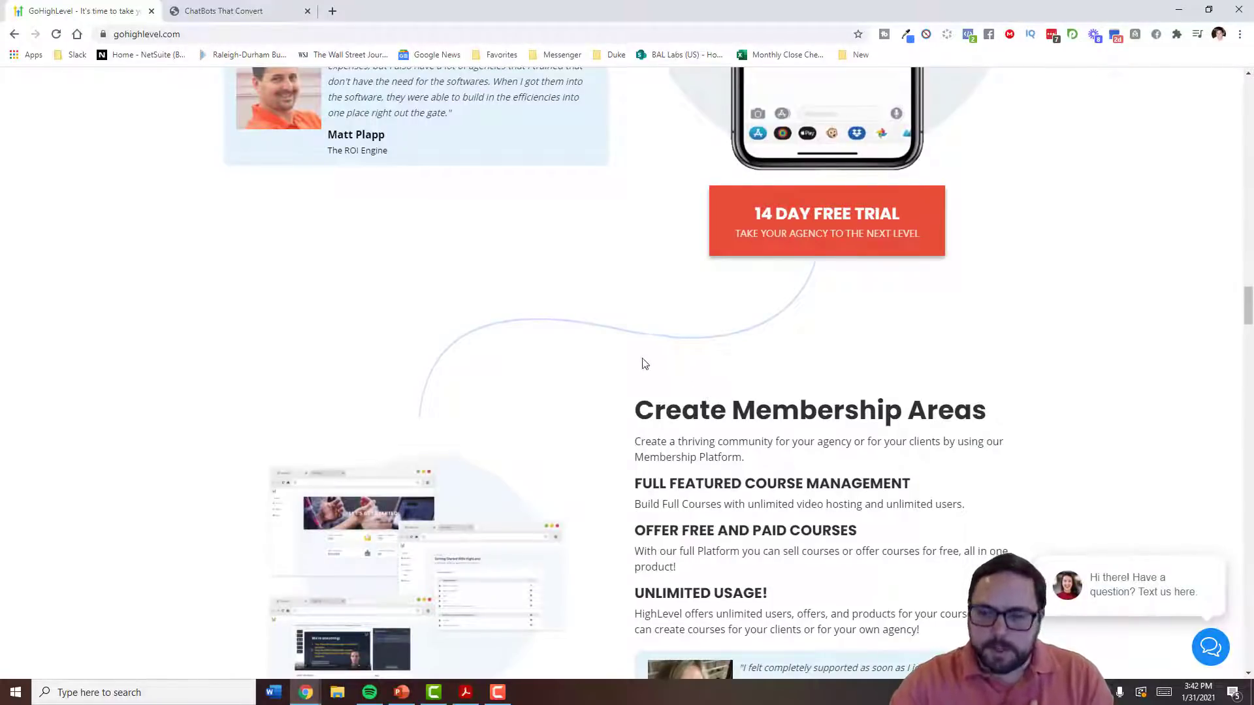
{"action": "scroll", "coordinate": [646, 366], "scroll_direction": "down", "scroll_amount": 1}
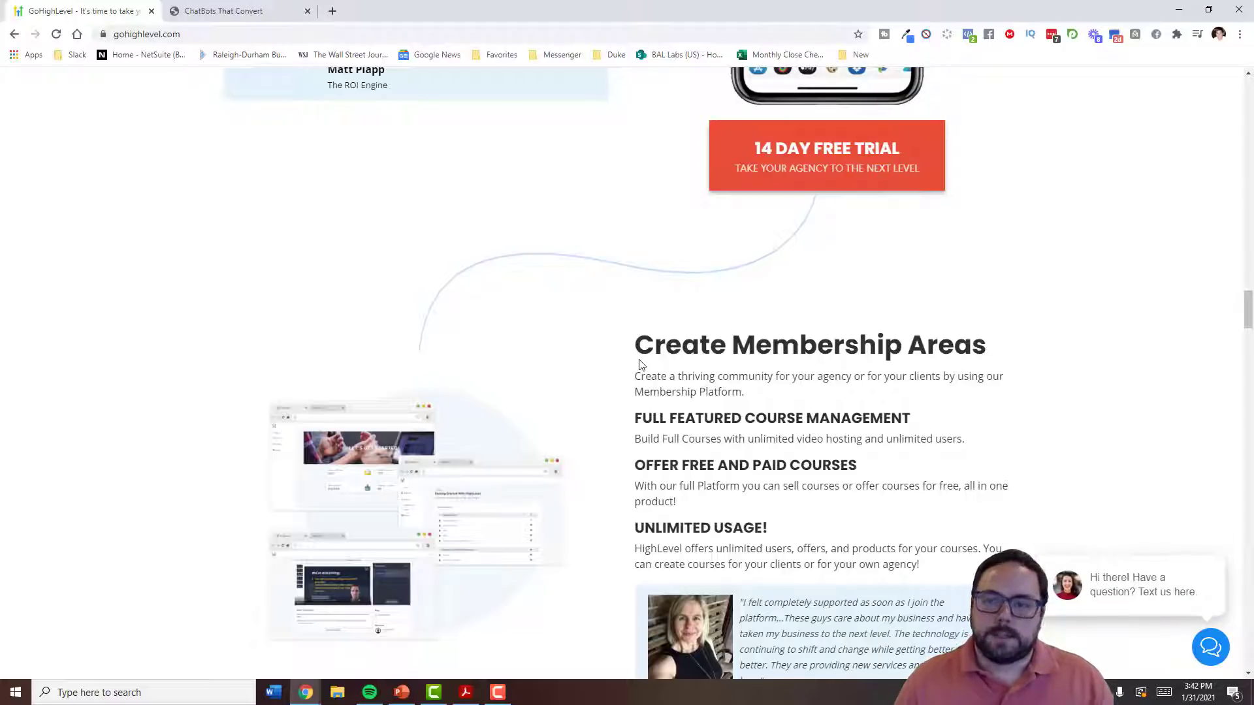
- Scroll through the Close More Deals, Grow Your Agency and White Label Platform sections
{"action": "scroll", "coordinate": [582, 302], "scroll_direction": "down", "scroll_amount": 3}
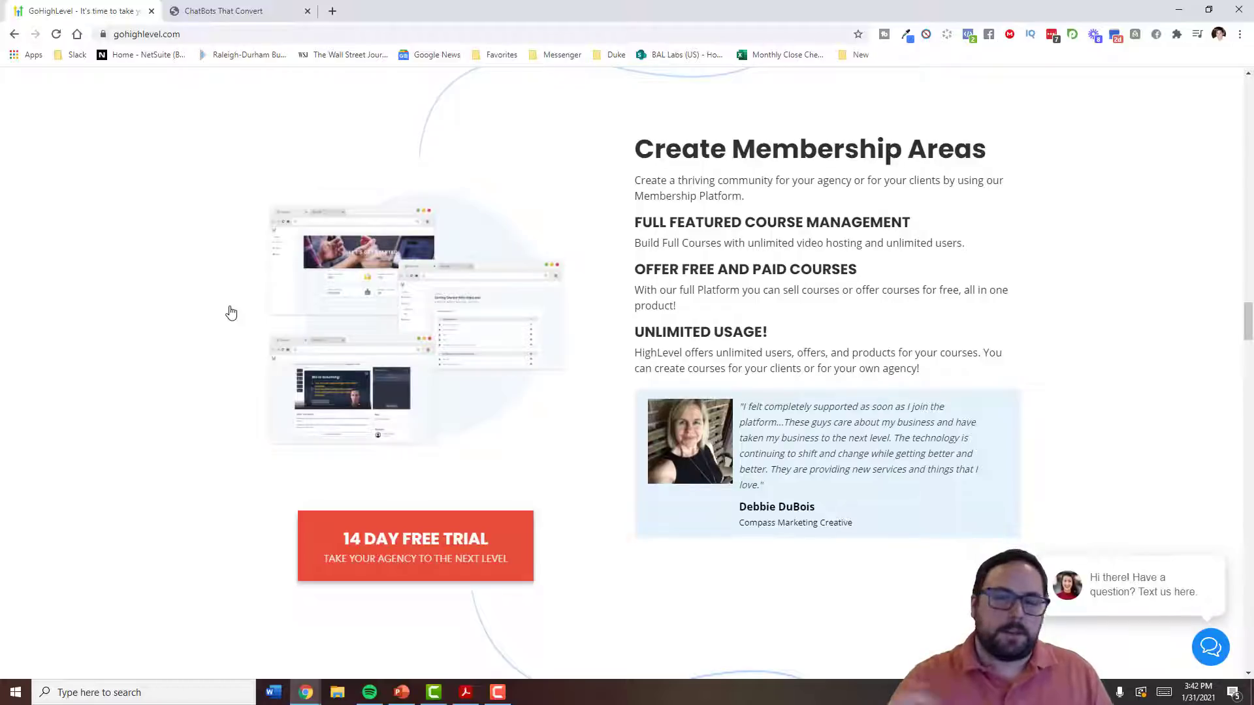
{"action": "scroll", "coordinate": [235, 326], "scroll_direction": "down", "scroll_amount": 5}
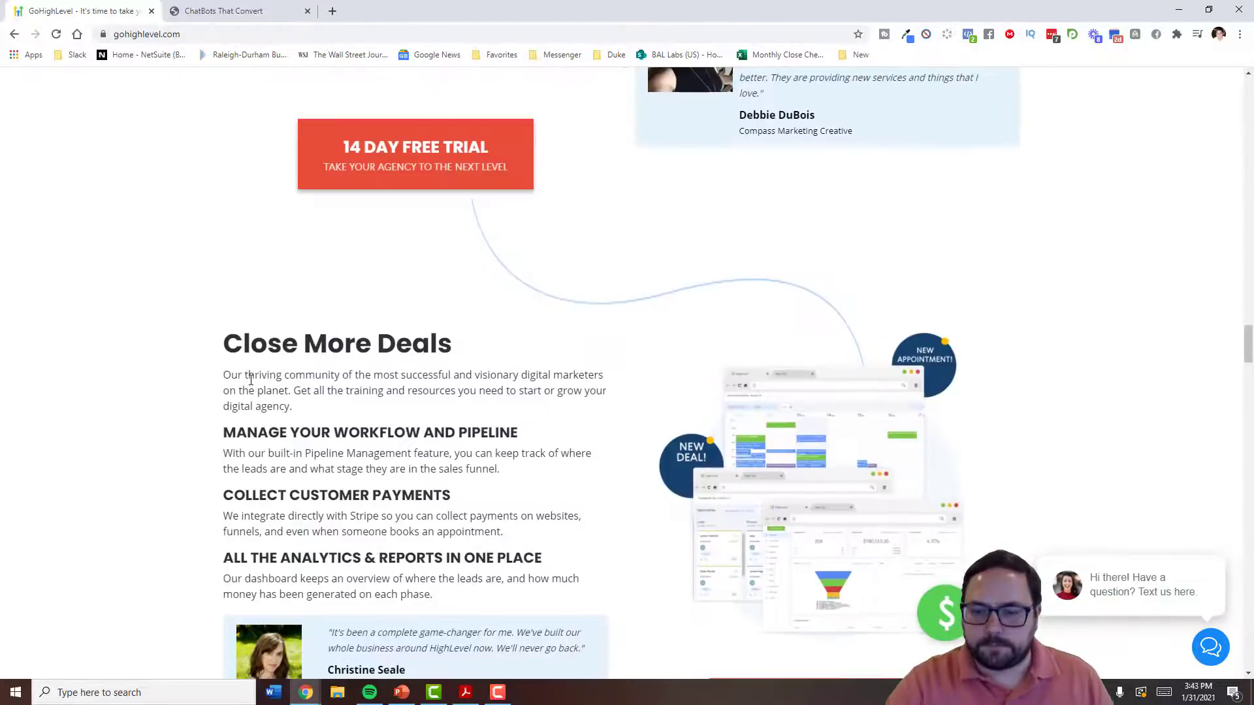
{"action": "scroll", "coordinate": [265, 356], "scroll_direction": "down", "scroll_amount": 2}
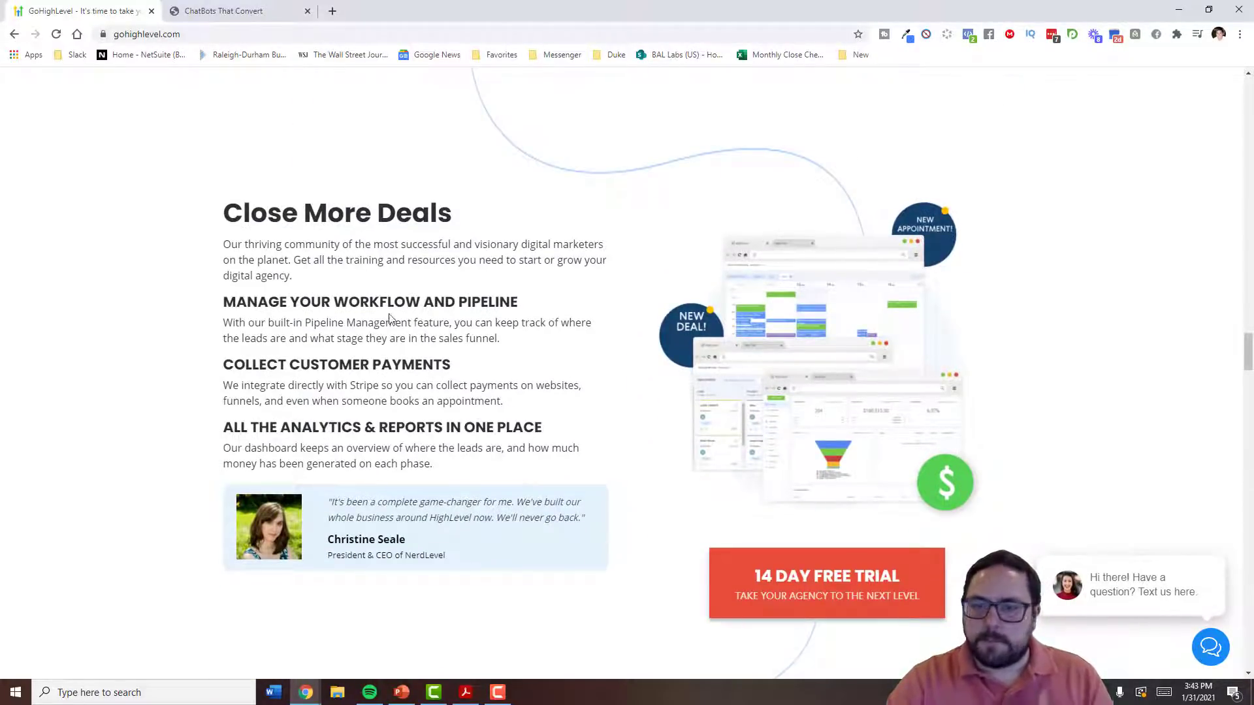
{"action": "scroll", "coordinate": [392, 317], "scroll_direction": "down", "scroll_amount": 1}
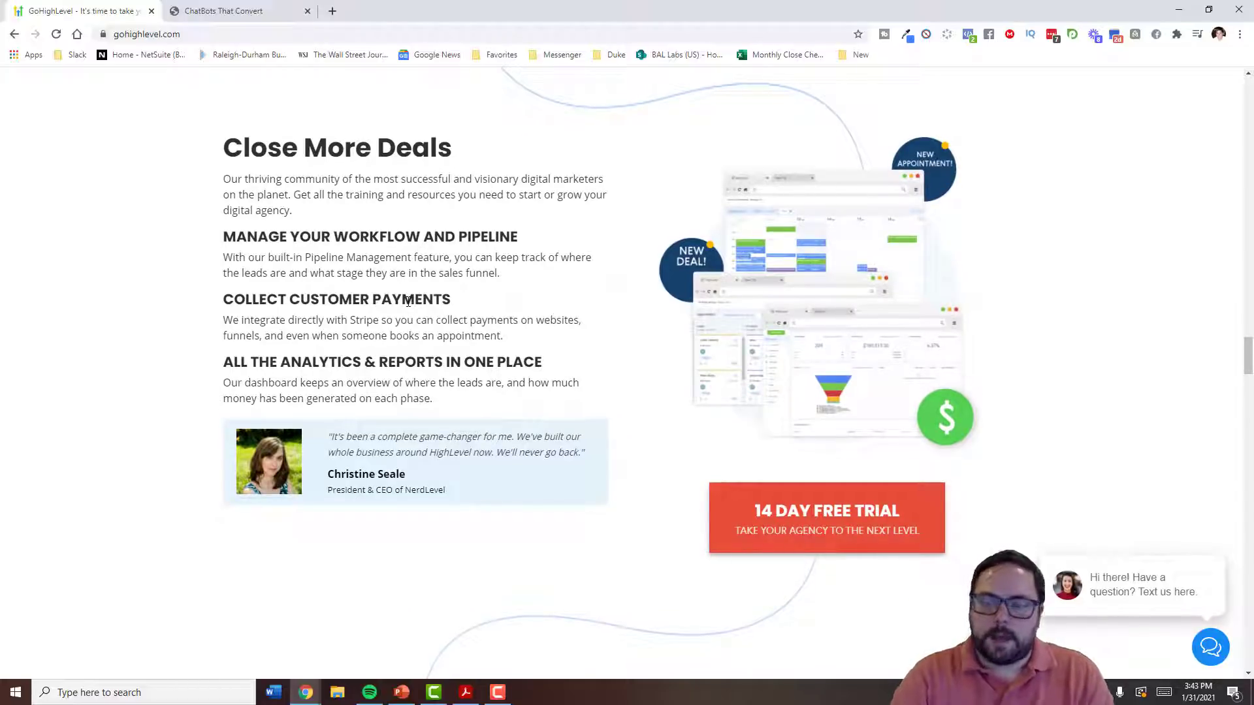
{"action": "scroll", "coordinate": [457, 333], "scroll_direction": "down", "scroll_amount": 10}
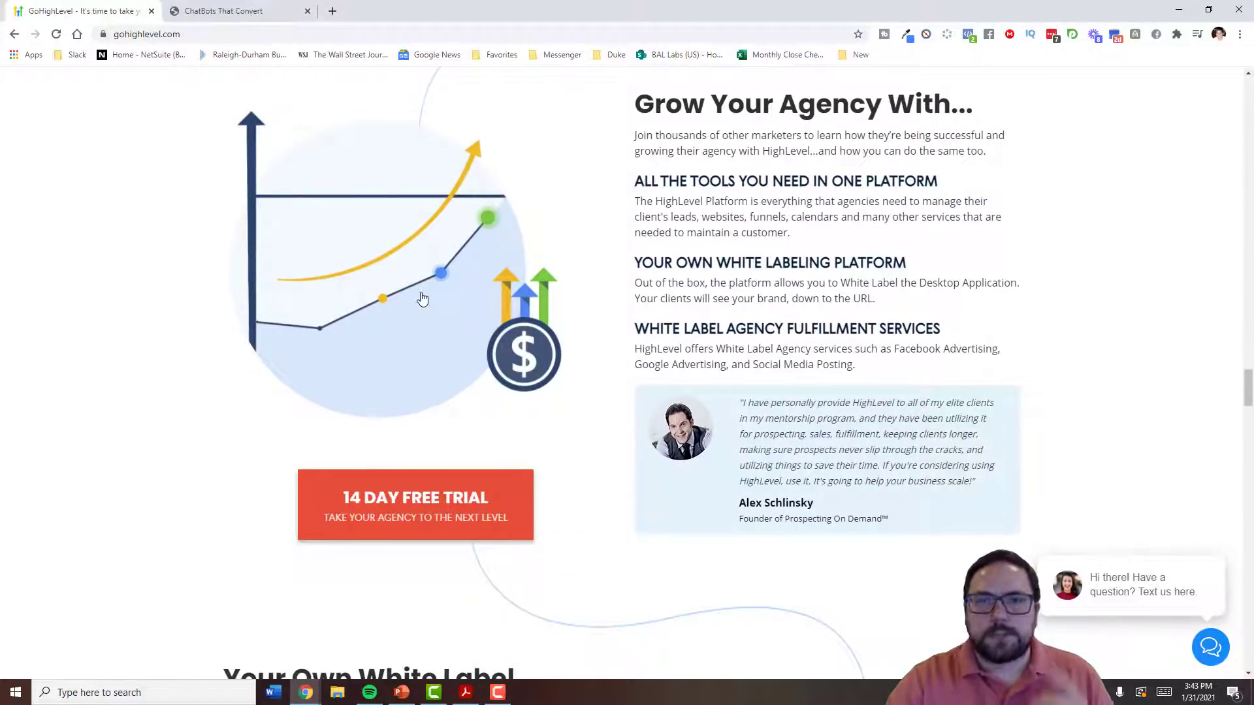
{"action": "scroll", "coordinate": [382, 297], "scroll_direction": "down", "scroll_amount": 3}
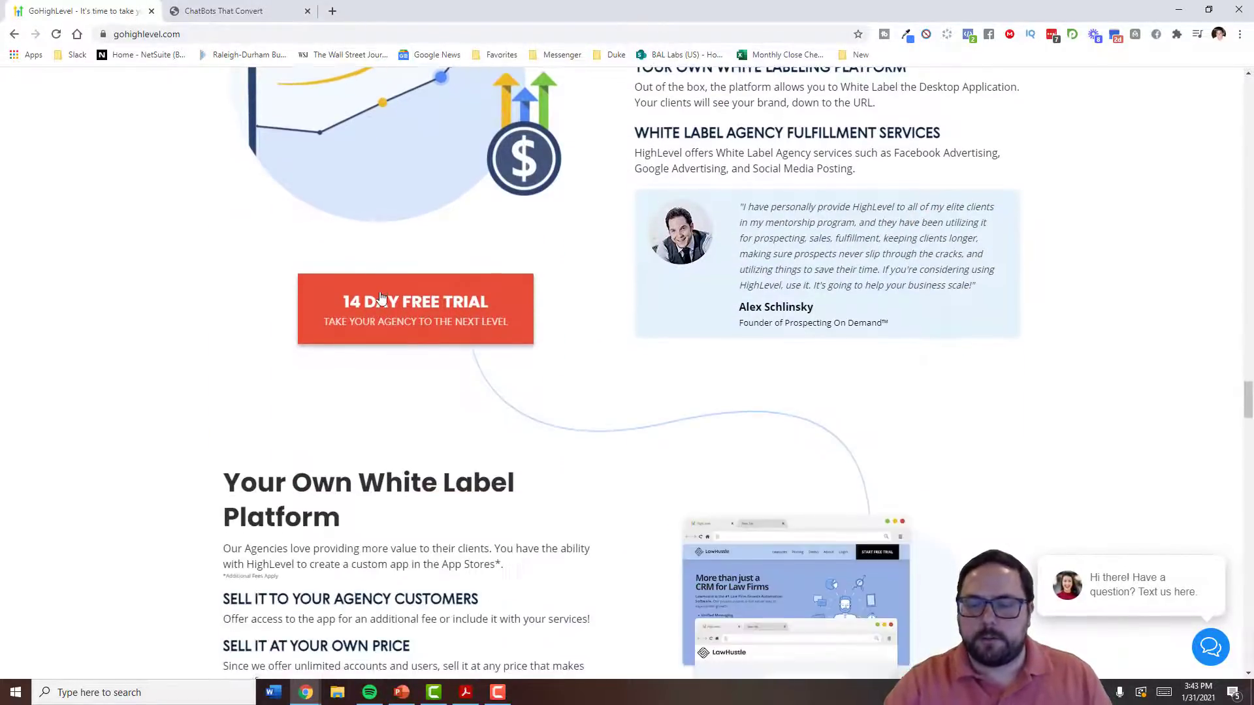
{"action": "scroll", "coordinate": [382, 297], "scroll_direction": "down", "scroll_amount": 3}
{"action": "scroll", "coordinate": [384, 297], "scroll_direction": "down", "scroll_amount": 2}
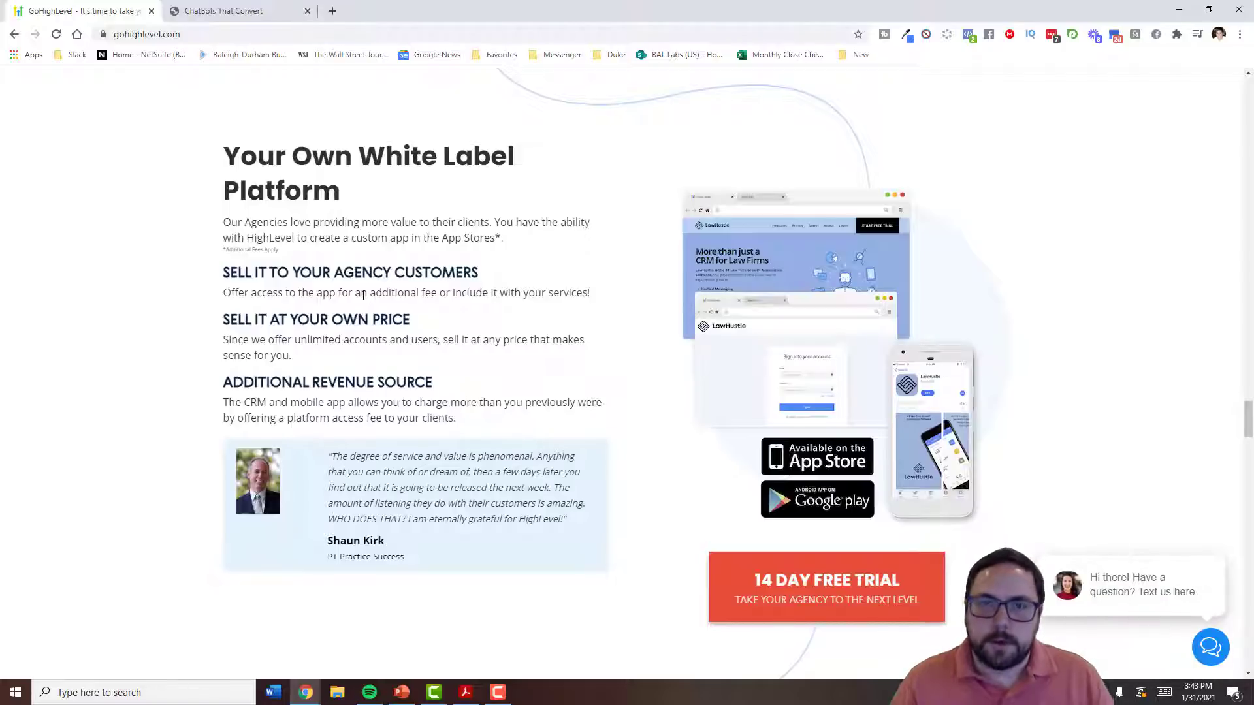
{"action": "scroll", "coordinate": [363, 294], "scroll_direction": "down", "scroll_amount": 10}
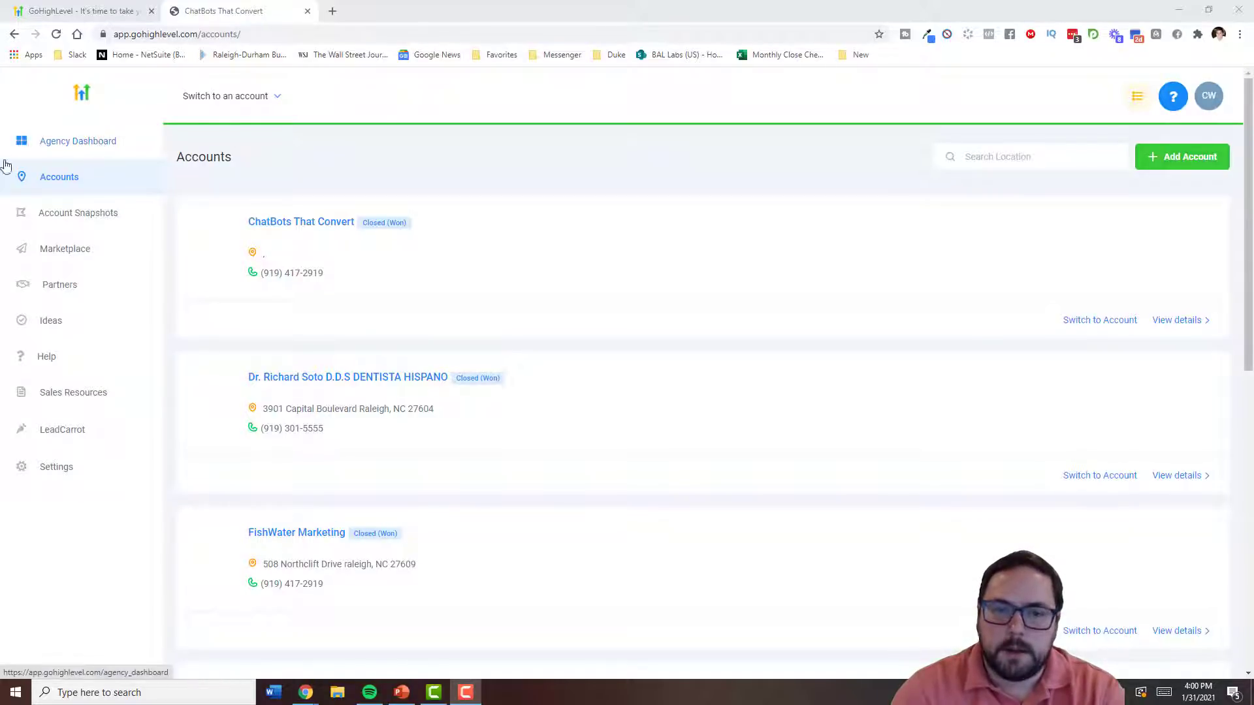
- Browse Agency Dashboard, Accounts and Account Snapshots, then start adding a new account
{"action": "left_click", "coordinate": [121, 151]}
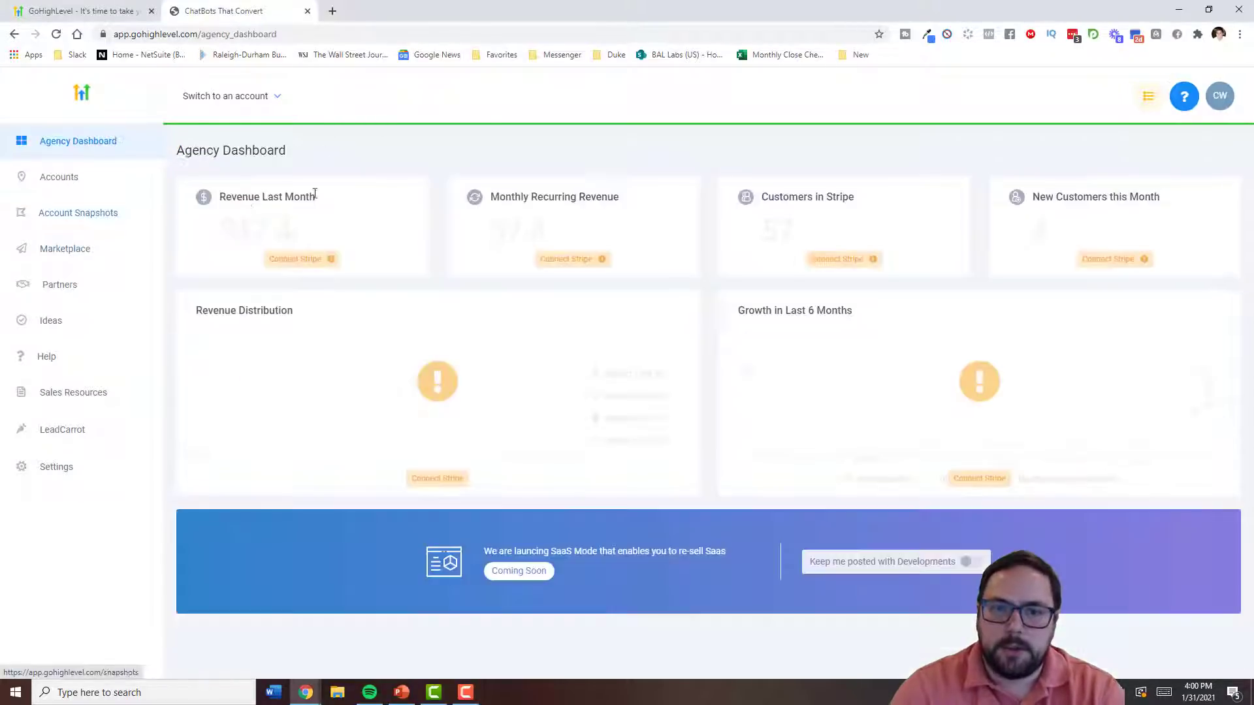
{"action": "left_click", "coordinate": [78, 180]}
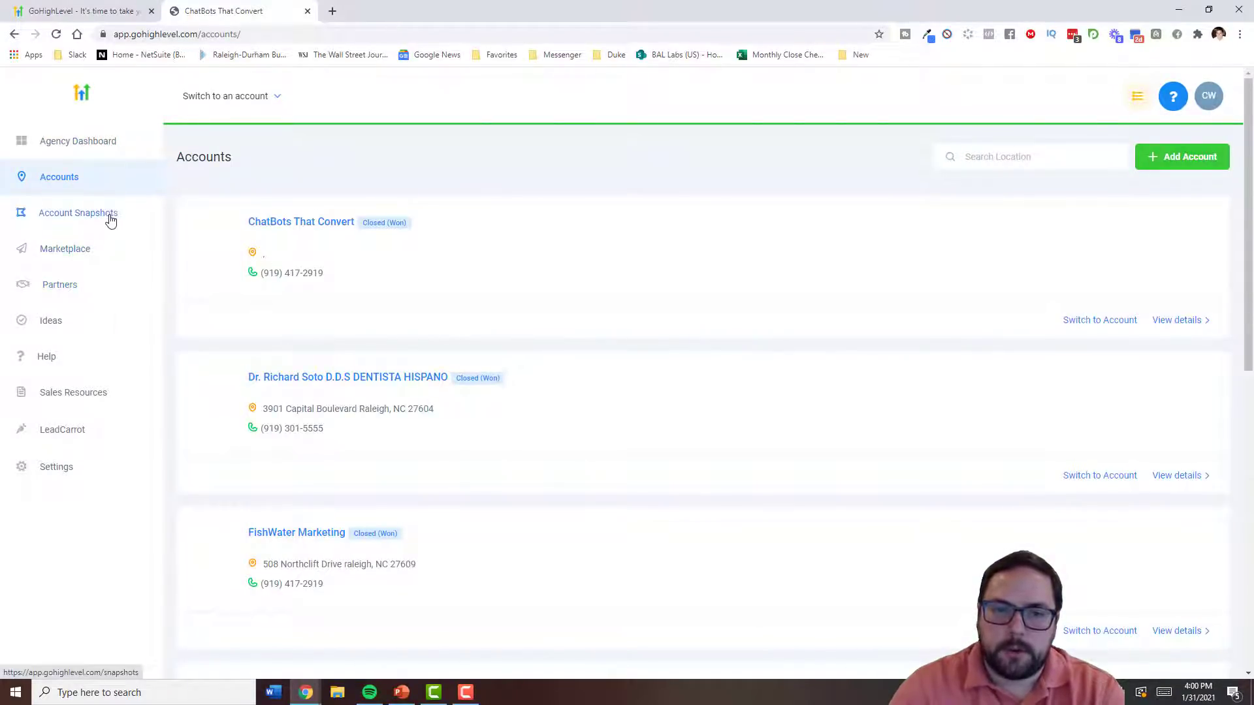
{"action": "left_click", "coordinate": [110, 221]}
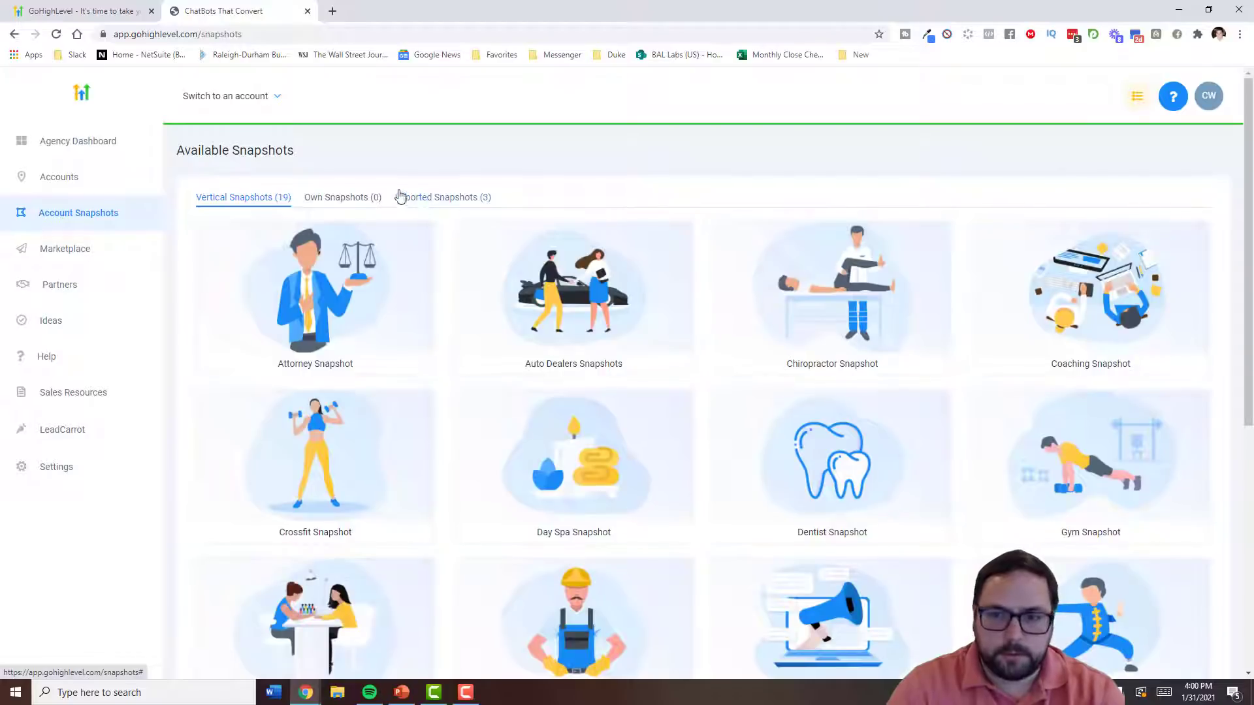
{"action": "left_click", "coordinate": [100, 178]}
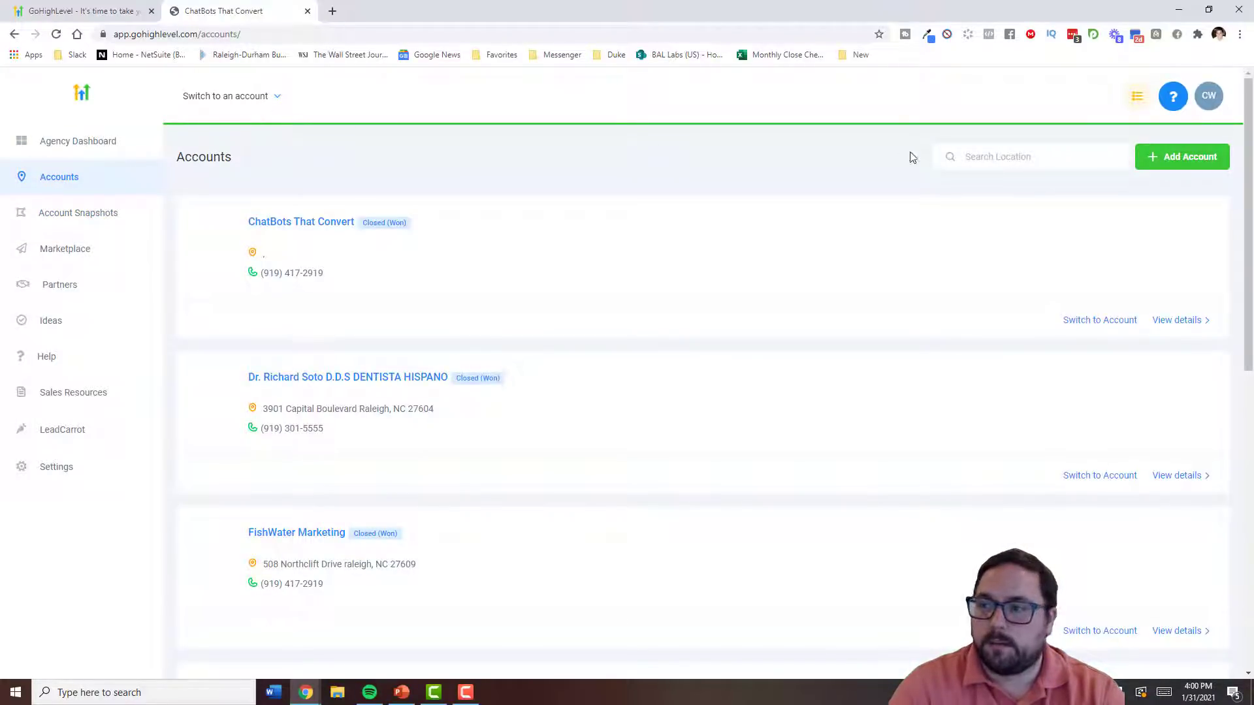
{"action": "left_click", "coordinate": [1185, 158]}
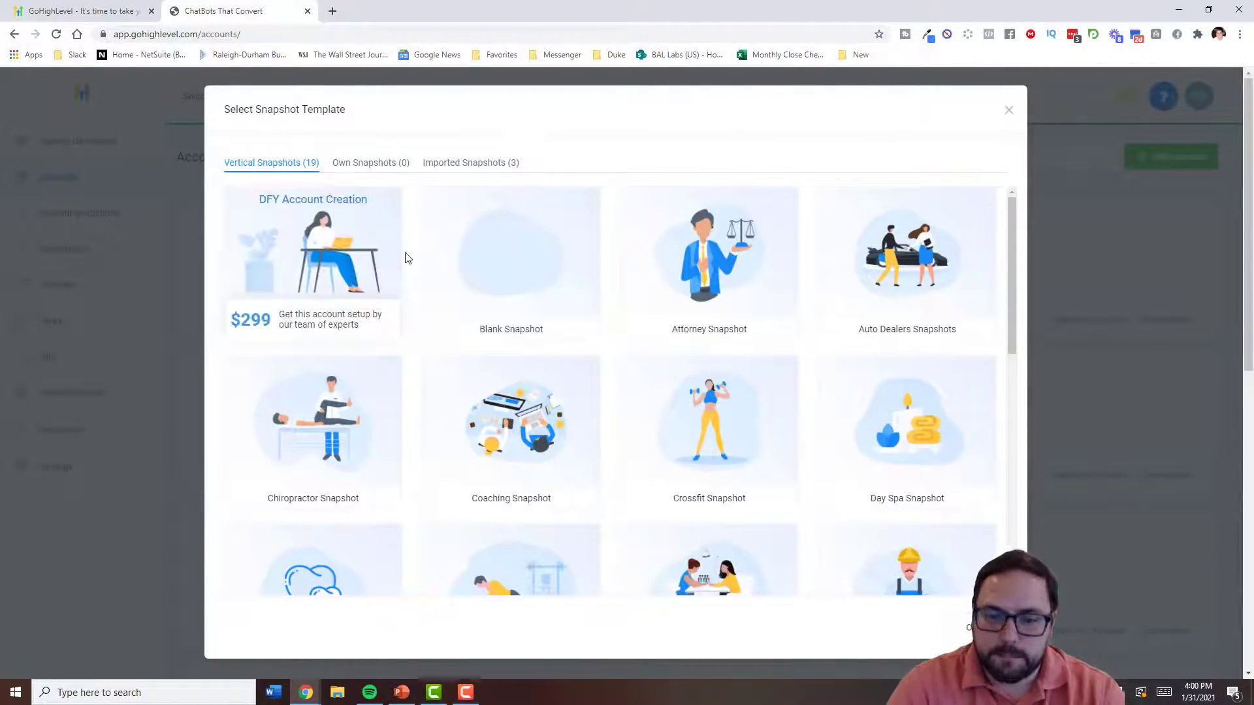
- Compare the imported, agency-owned and Vertical Snapshots lists in the snapshot picker
{"action": "scroll", "coordinate": [411, 260], "scroll_direction": "down", "scroll_amount": 4}
{"action": "scroll", "coordinate": [413, 258], "scroll_direction": "up", "scroll_amount": 3}
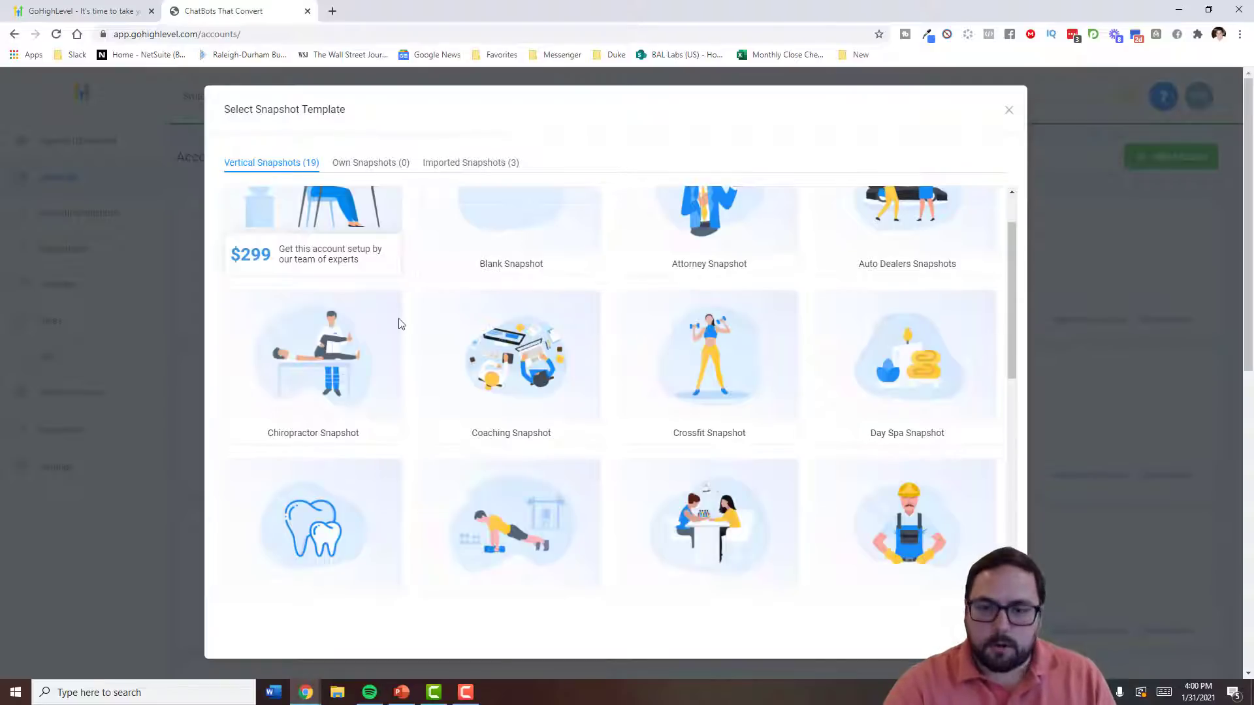
{"action": "mouse_move", "coordinate": [391, 354]}
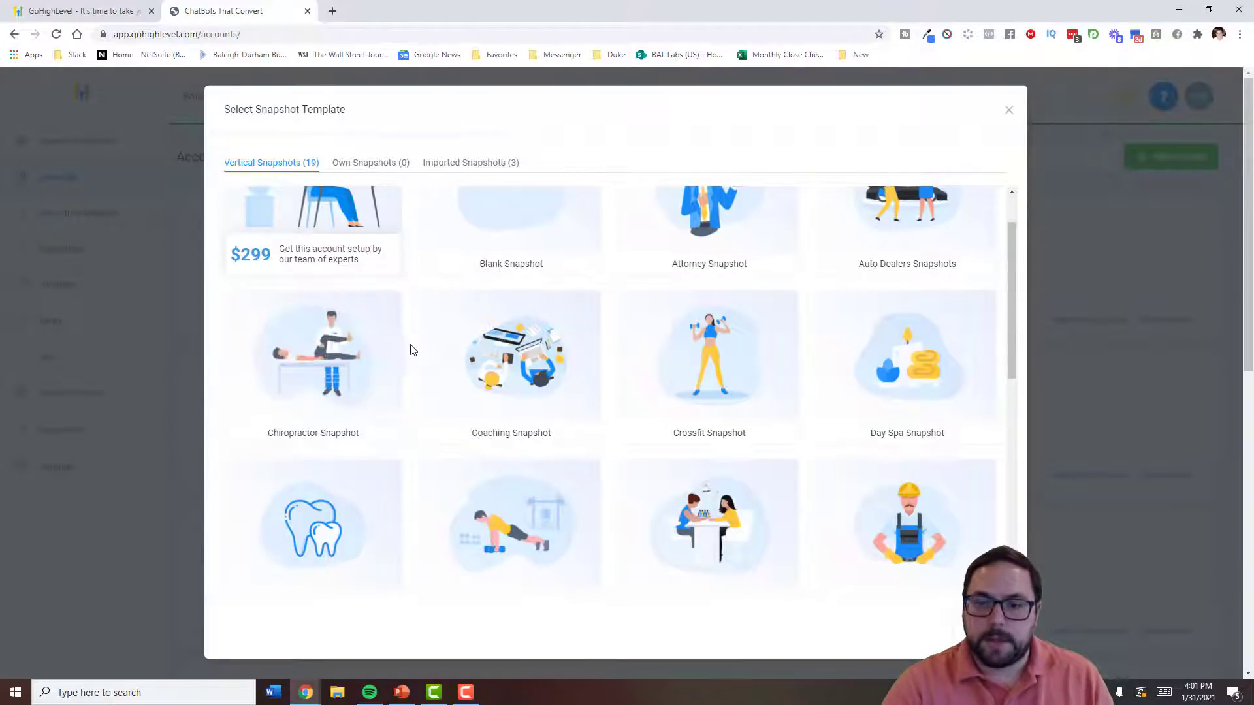
{"action": "scroll", "coordinate": [424, 365], "scroll_direction": "down", "scroll_amount": 3}
{"action": "left_click", "coordinate": [474, 165]}
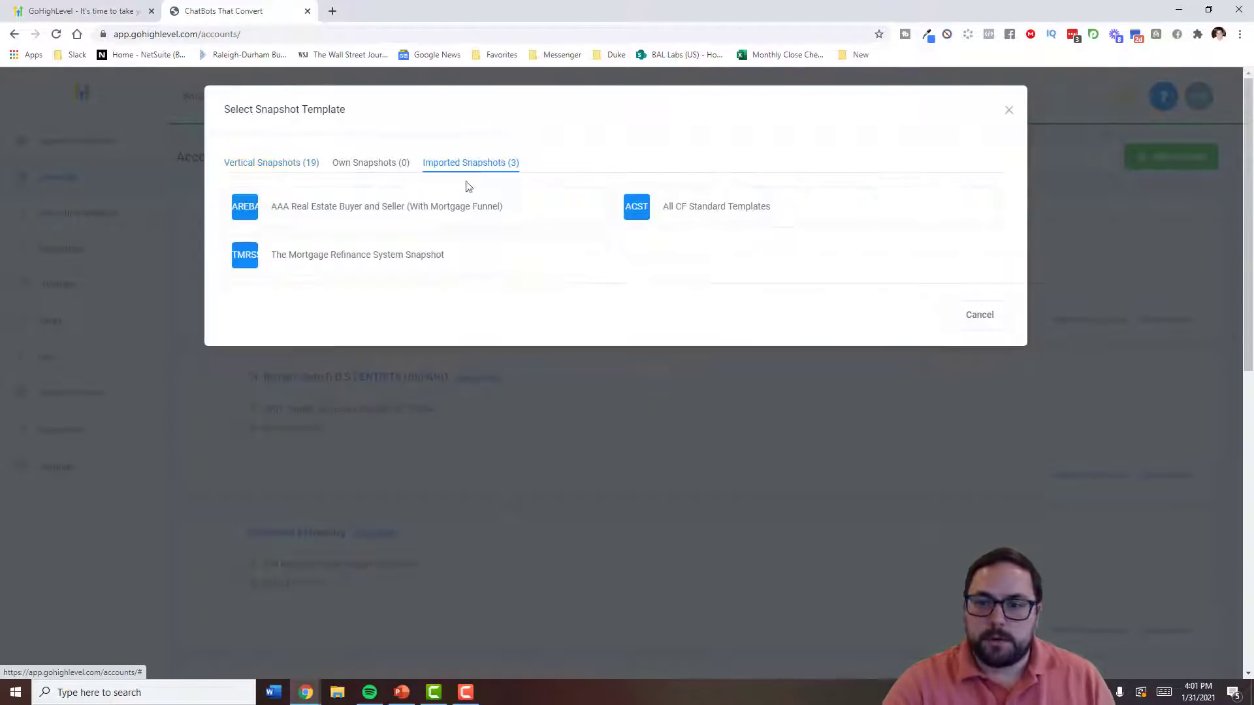
{"action": "left_click", "coordinate": [349, 168]}
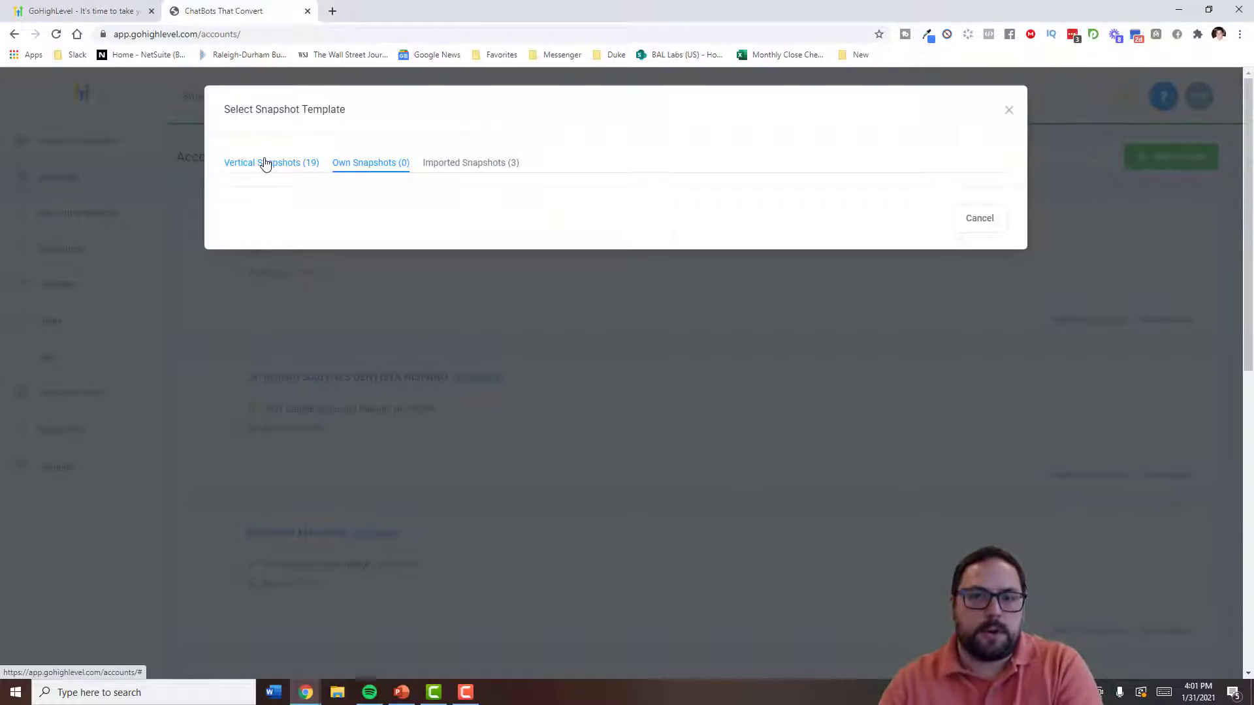
{"action": "left_click", "coordinate": [265, 164]}
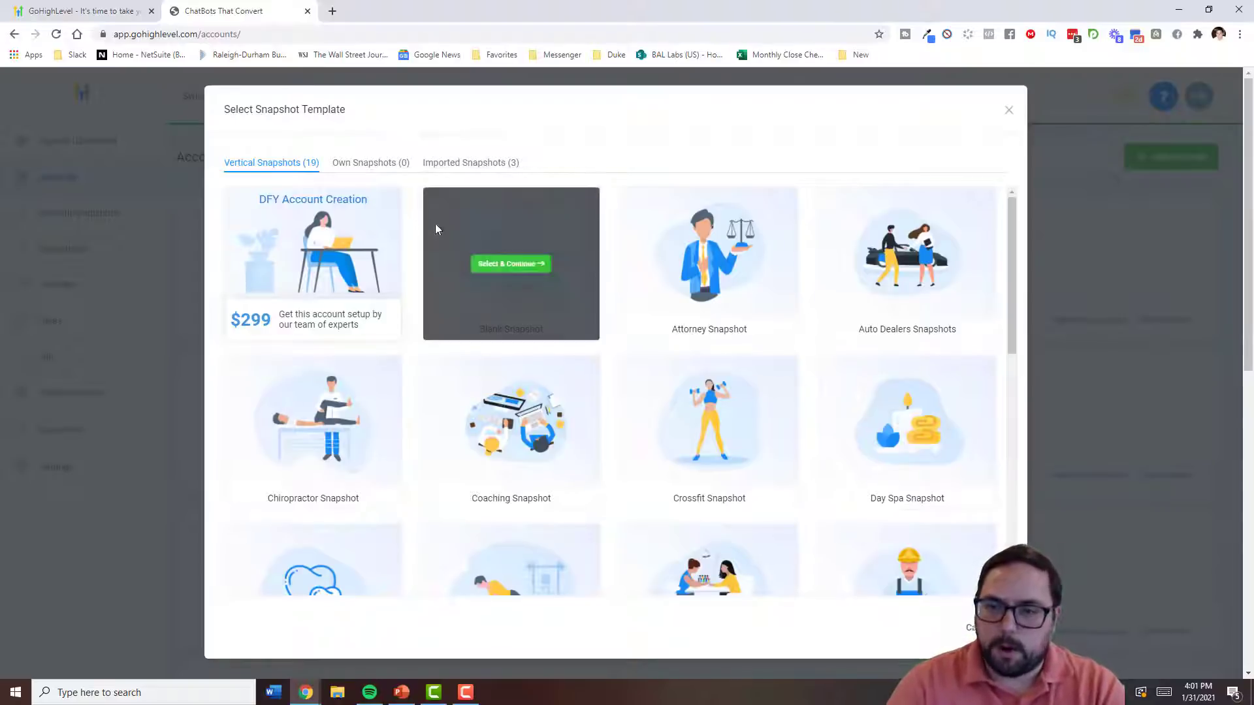
- Choose the Real Estate Snapshot and continue to the business location search
{"action": "scroll", "coordinate": [410, 212], "scroll_direction": "down", "scroll_amount": 3}
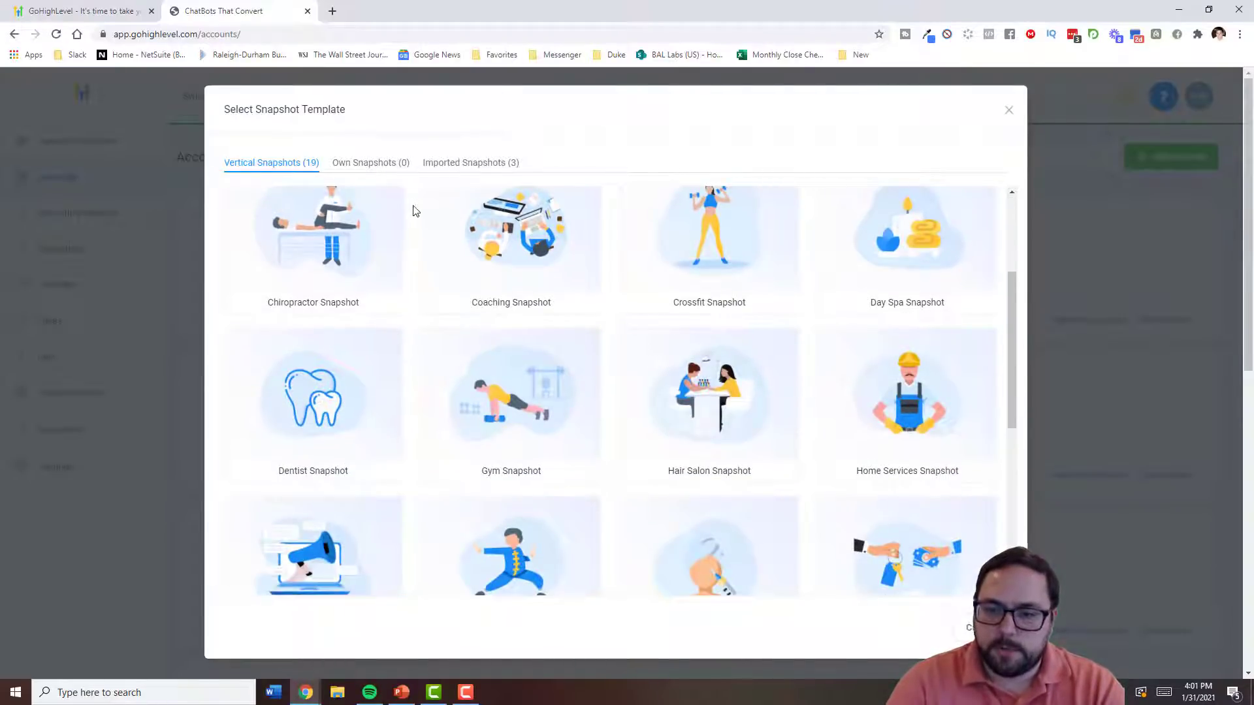
{"action": "scroll", "coordinate": [417, 209], "scroll_direction": "down", "scroll_amount": 3}
{"action": "scroll", "coordinate": [496, 366], "scroll_direction": "down", "scroll_amount": 3}
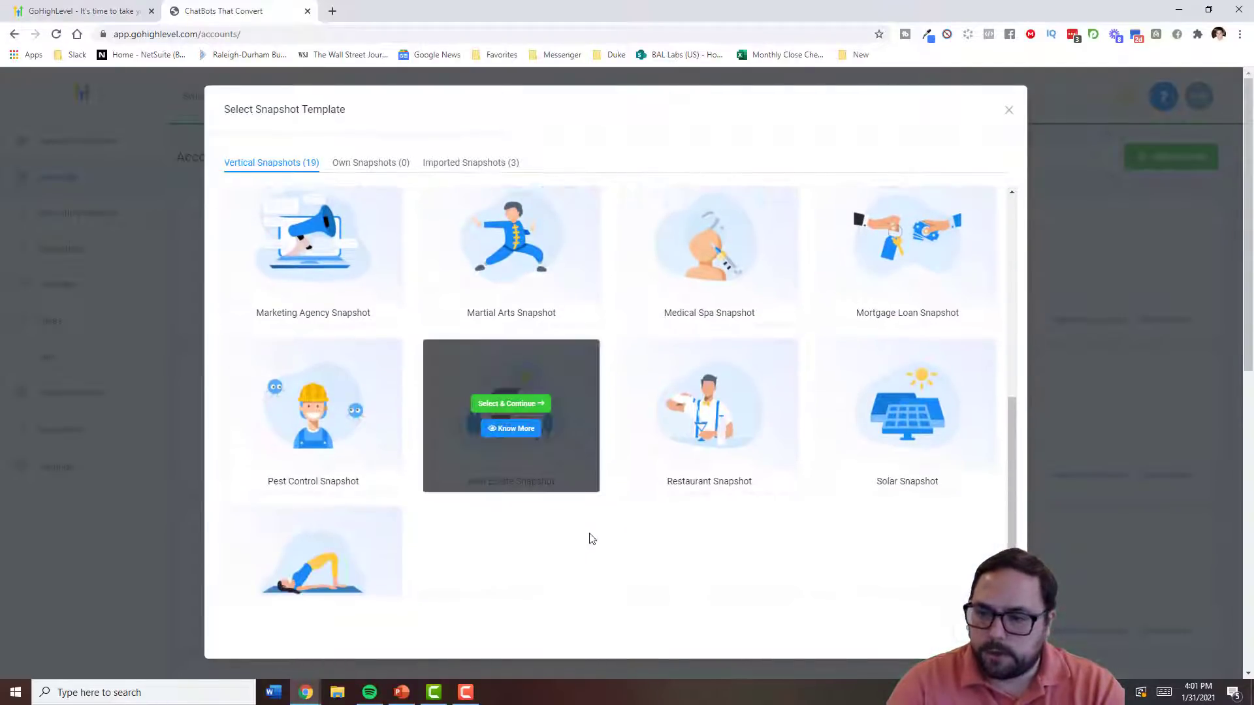
{"action": "scroll", "coordinate": [575, 503], "scroll_direction": "down", "scroll_amount": 2}
{"action": "left_click", "coordinate": [501, 332]}
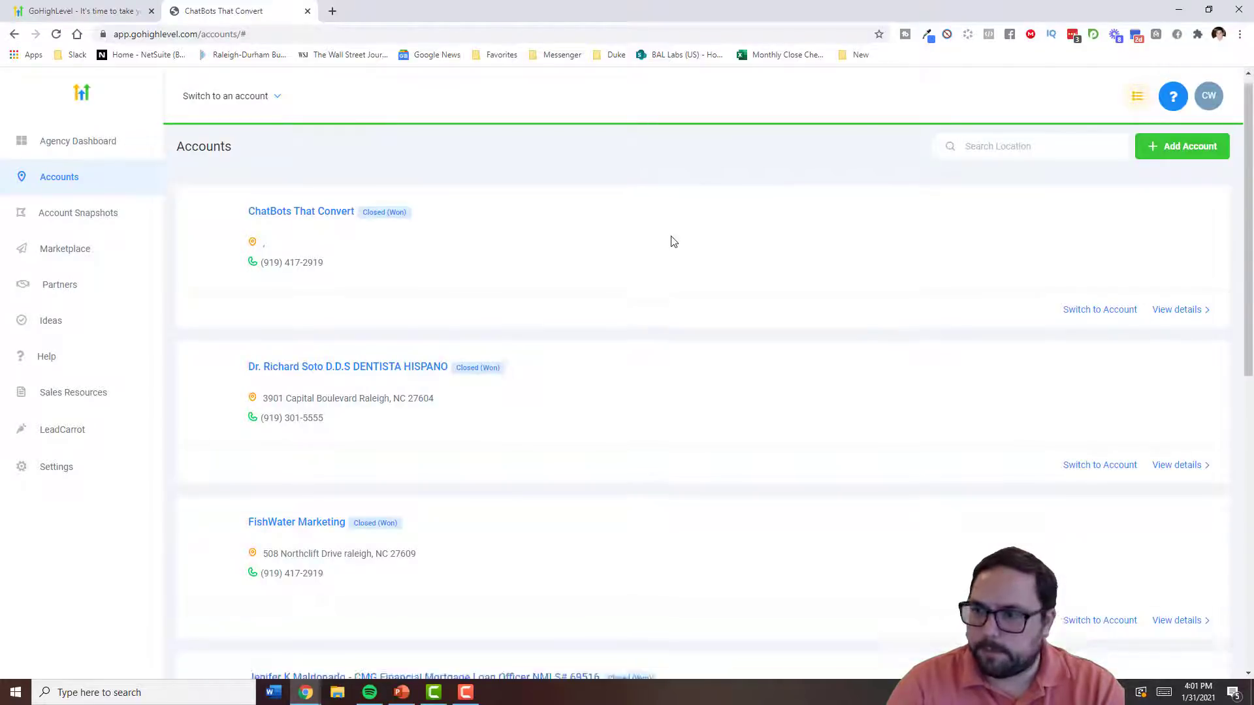
{"action": "left_click", "coordinate": [1159, 158]}
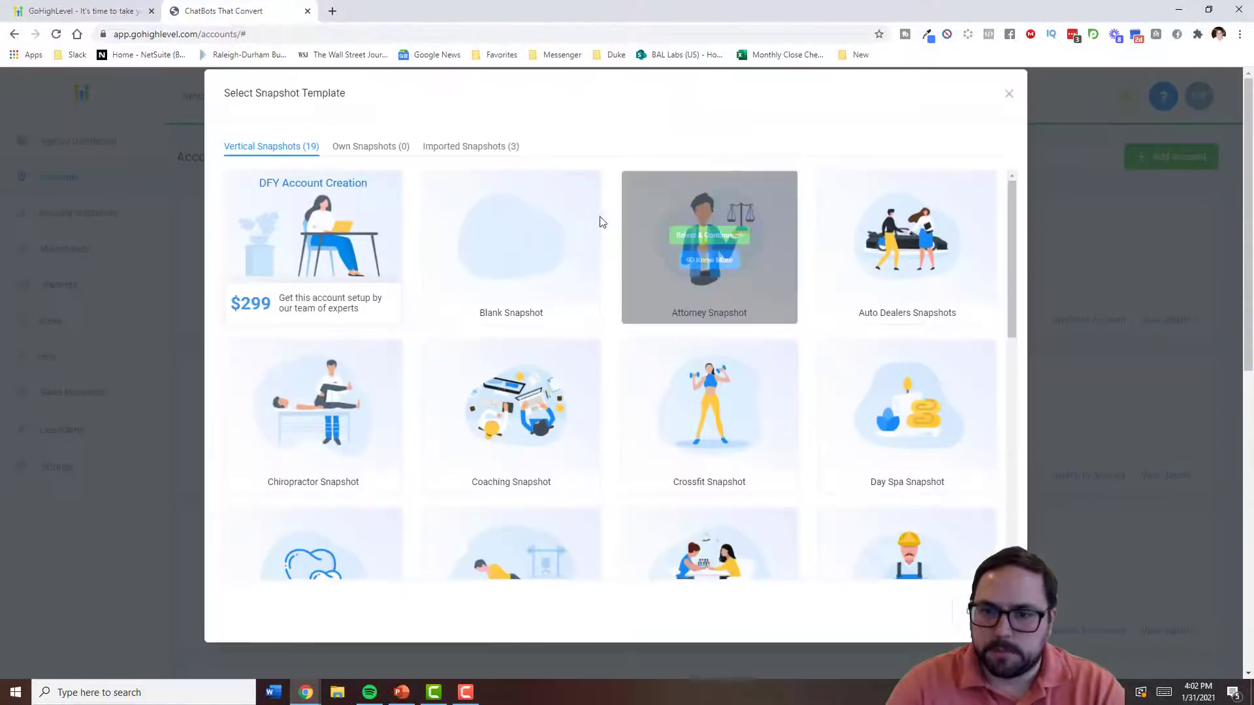
{"action": "scroll", "coordinate": [486, 332], "scroll_direction": "down", "scroll_amount": 9}
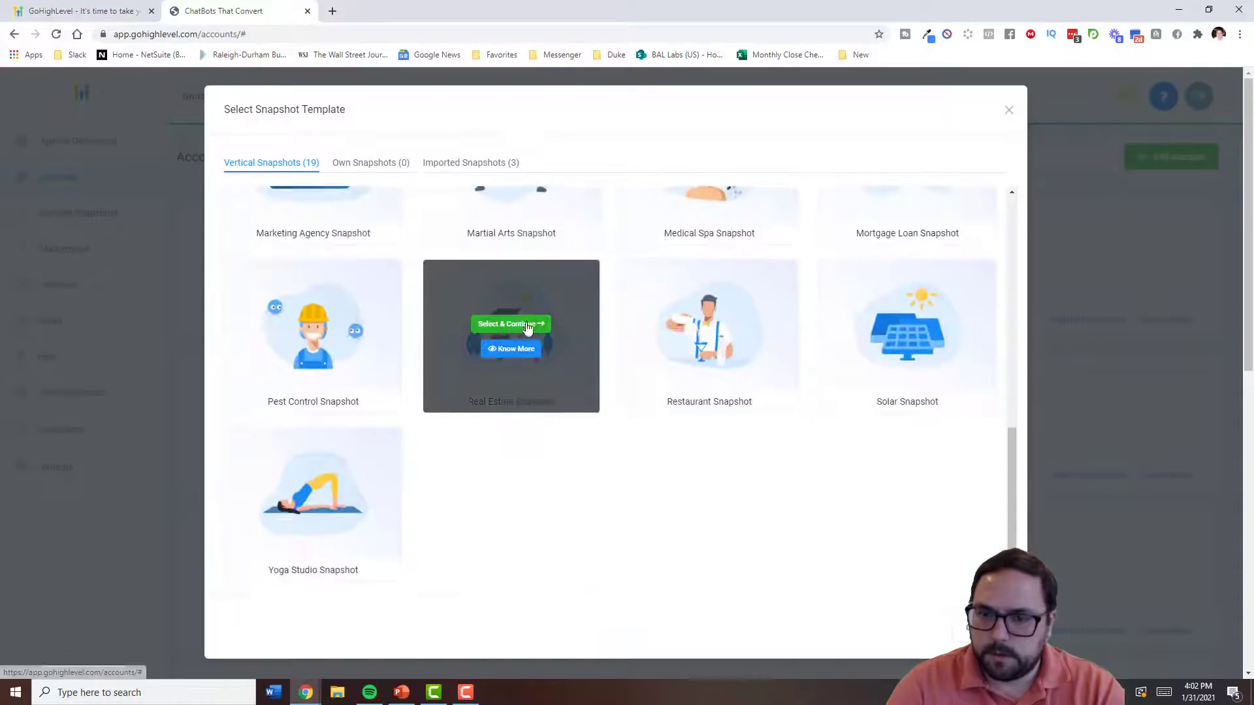
{"action": "left_click", "coordinate": [523, 331]}
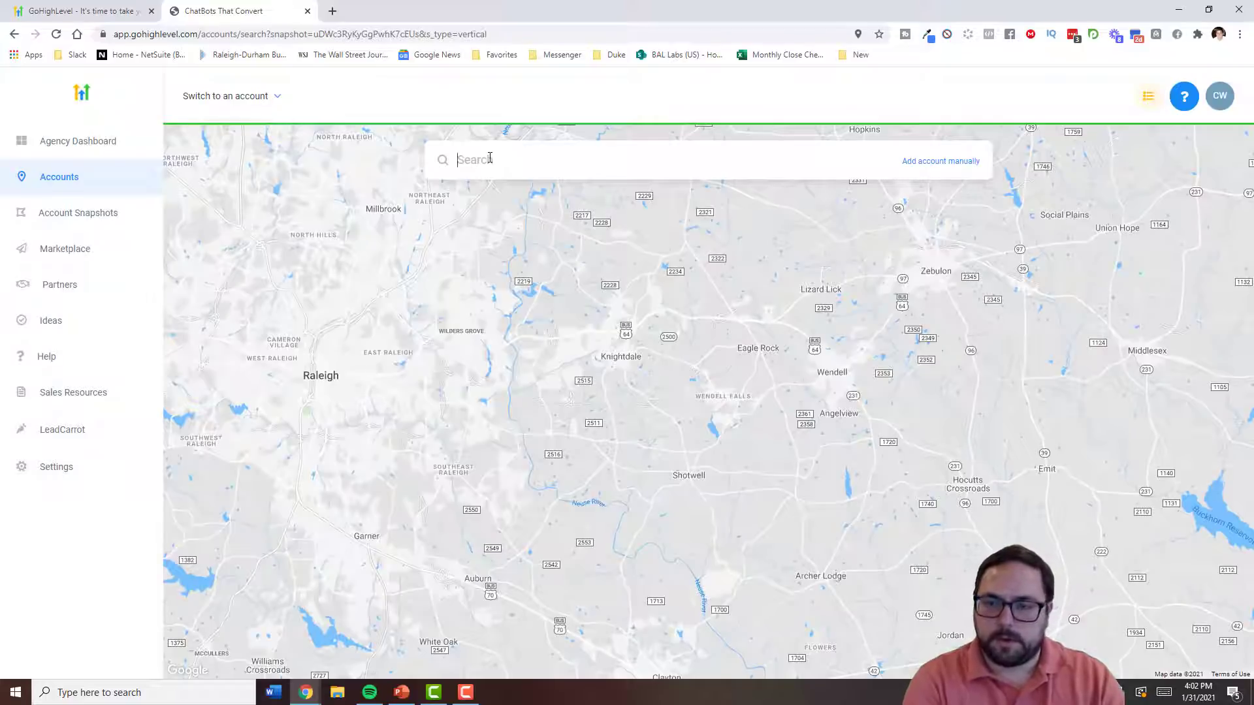
- Search 'realtor' around Raleigh and start an account for the first result
{"action": "left_click", "coordinate": [490, 157]}
{"action": "type", "text": "realto"}
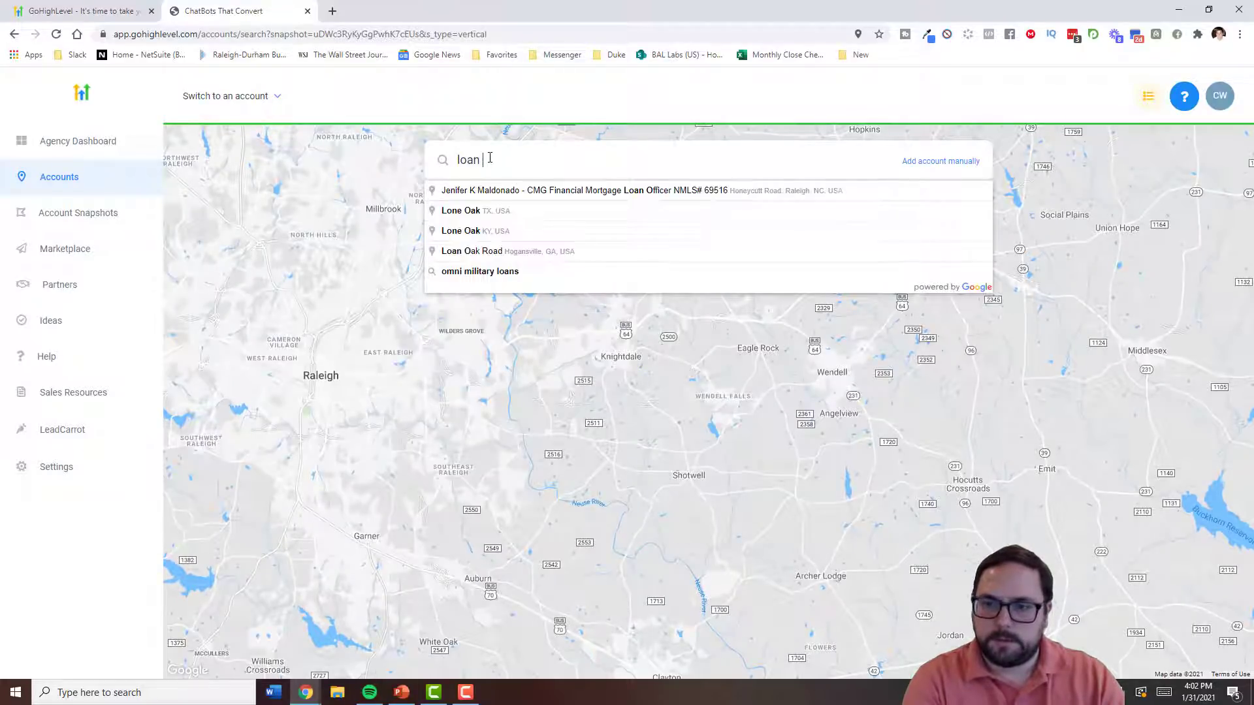
{"action": "type", "text": "r"}
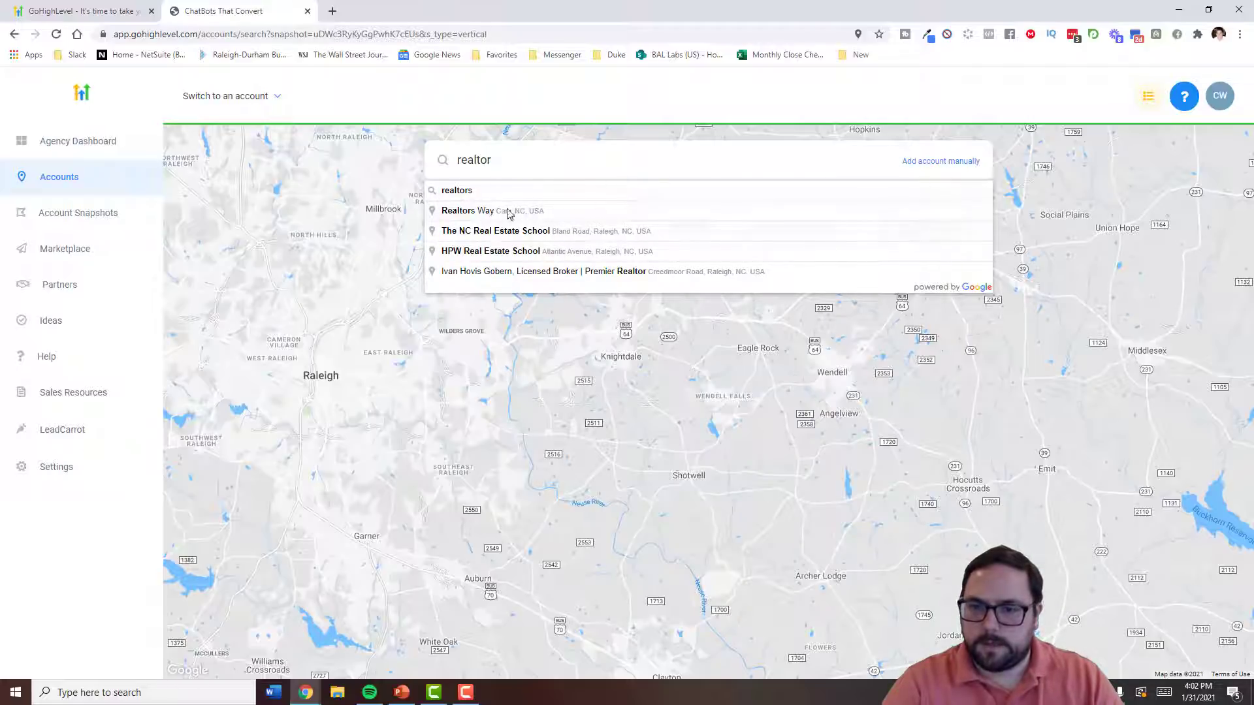
{"action": "left_click", "coordinate": [456, 190]}
{"action": "double_click", "coordinate": [518, 160]}
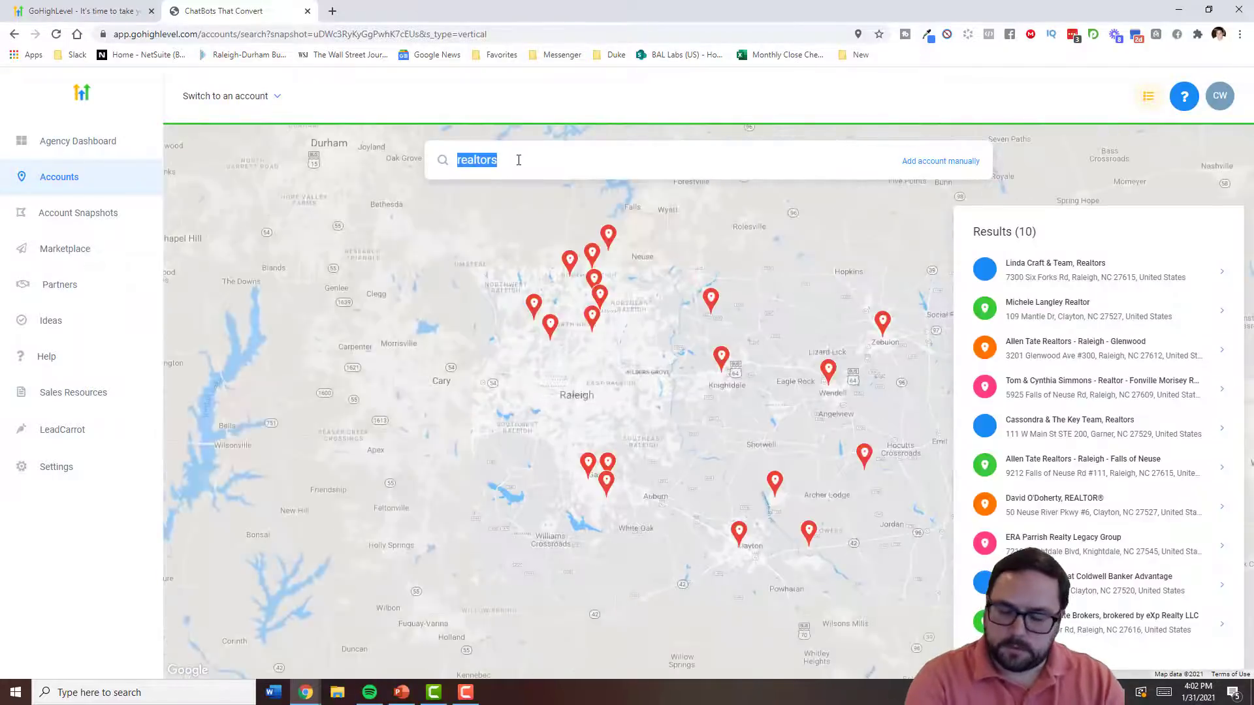
{"action": "left_click", "coordinate": [1056, 269]}
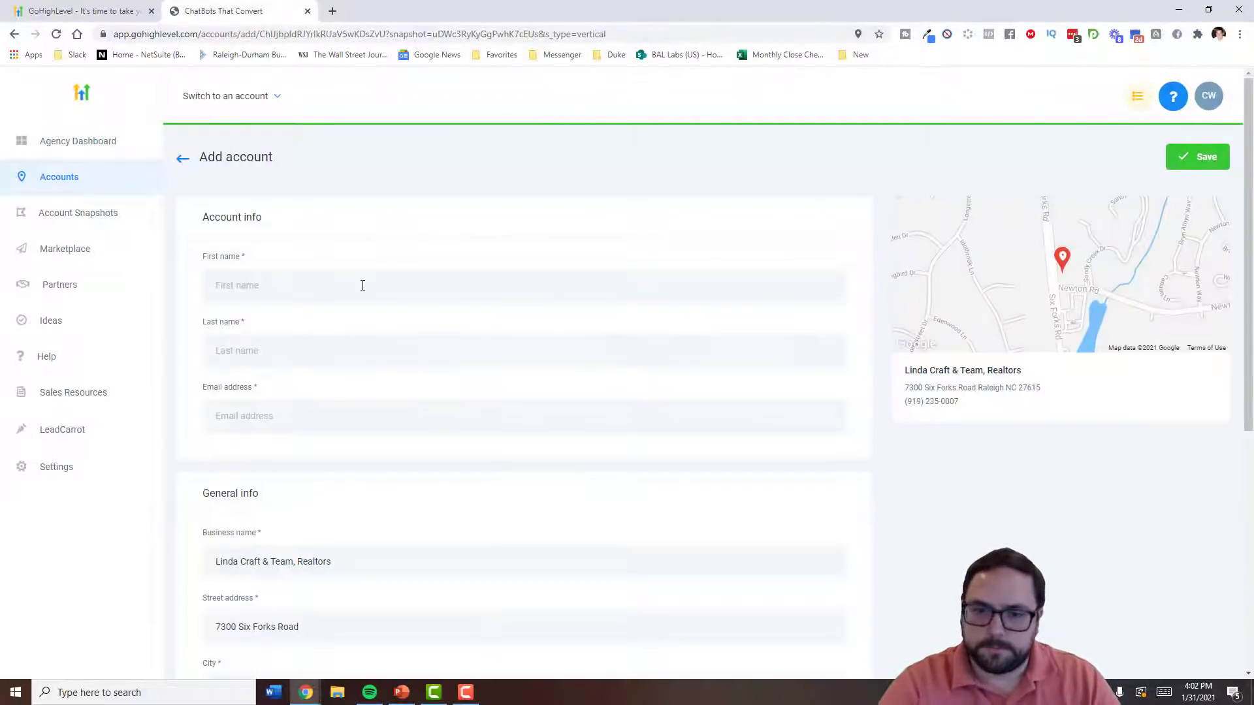
- Enter the contact's first name and last name
{"action": "type", "text": "Lind"}
{"action": "key", "text": "Tab"}
{"action": "key", "text": "shift+Tab"}
{"action": "type", "text": "a"}
{"action": "key", "text": "BackSpace"}
{"action": "key", "text": "Tab"}
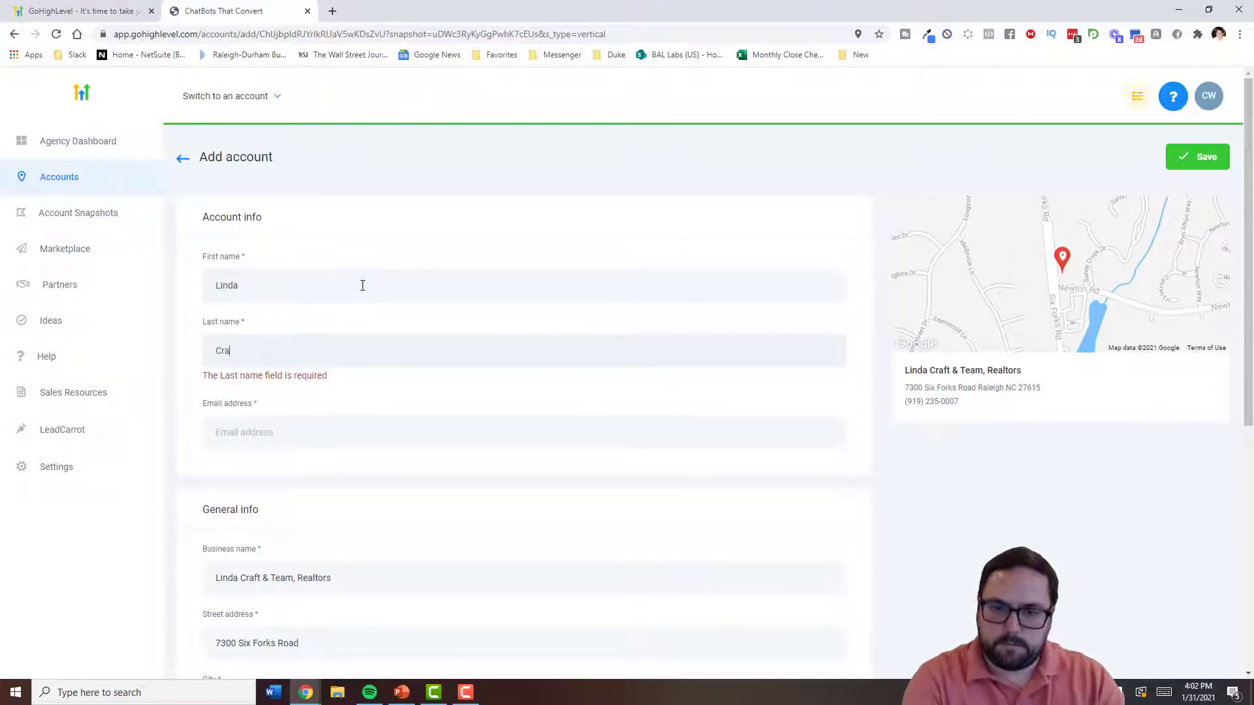
- Fill in the contact's e-mail address and save the new account
{"action": "scroll", "coordinate": [362, 285], "scroll_direction": "down", "scroll_amount": 3}
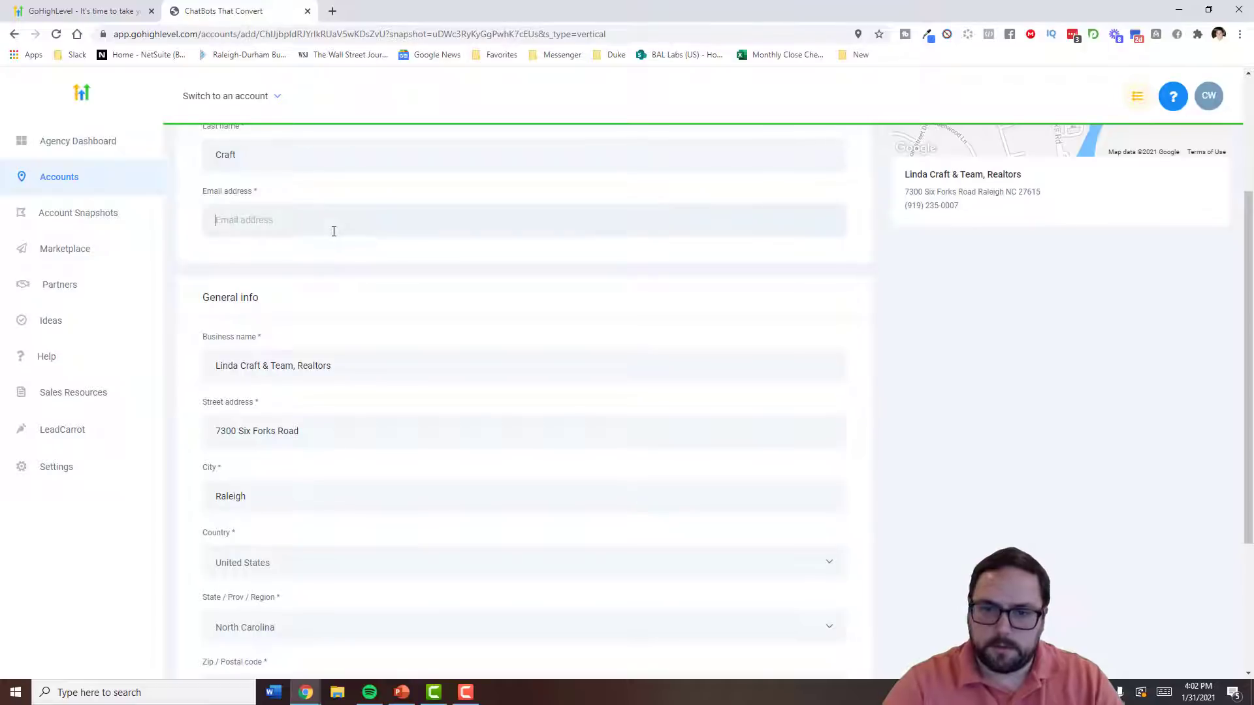
{"action": "left_click", "coordinate": [332, 217]}
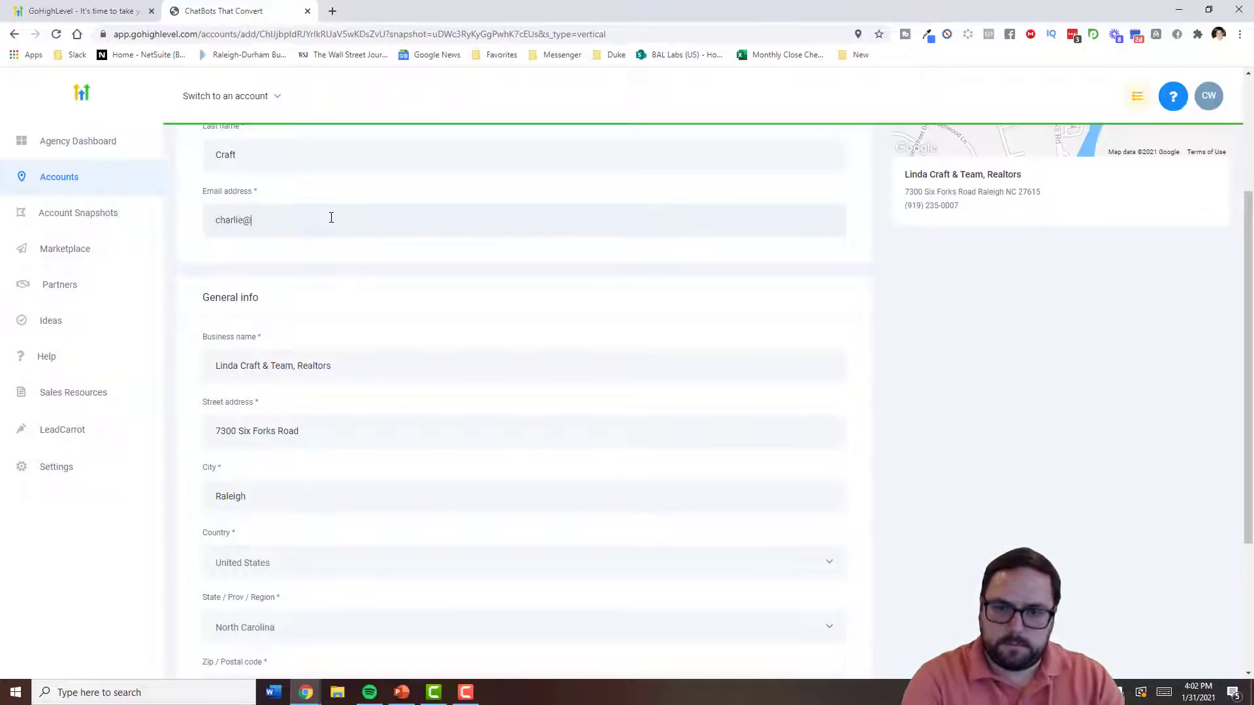
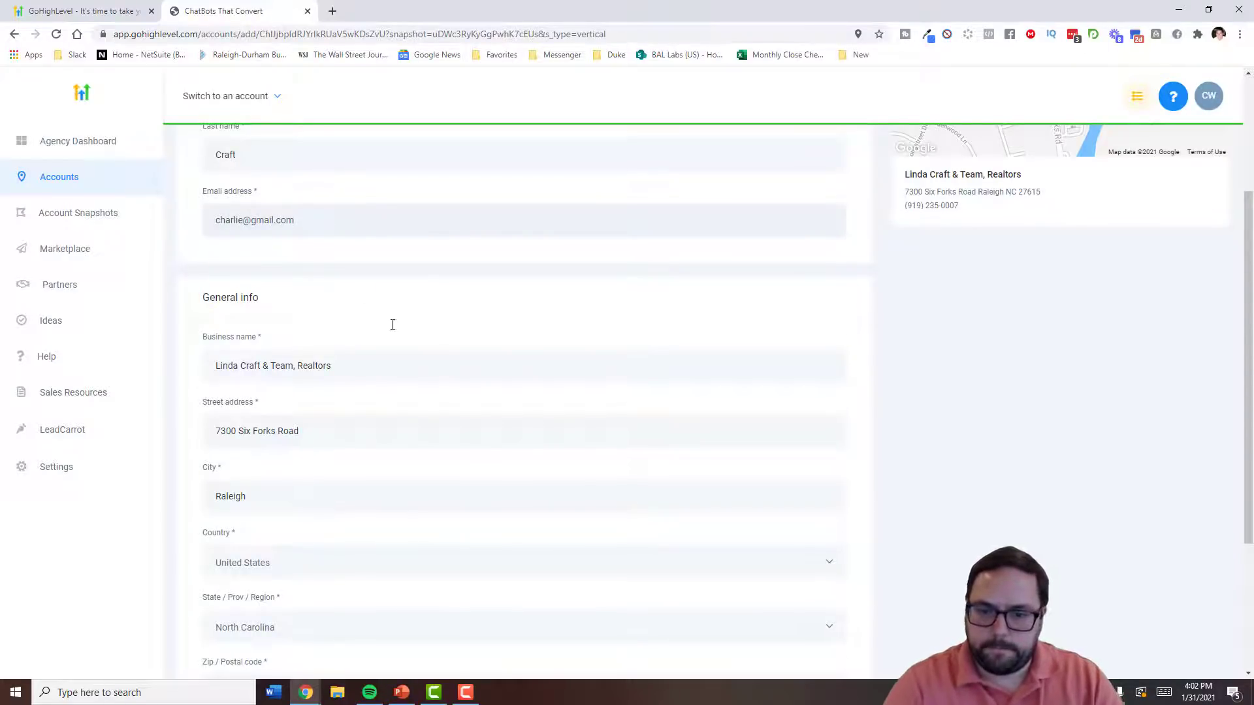
{"action": "scroll", "coordinate": [392, 339], "scroll_direction": "down", "scroll_amount": 3}
{"action": "scroll", "coordinate": [464, 414], "scroll_direction": "up", "scroll_amount": 6}
{"action": "left_click", "coordinate": [1206, 152]}
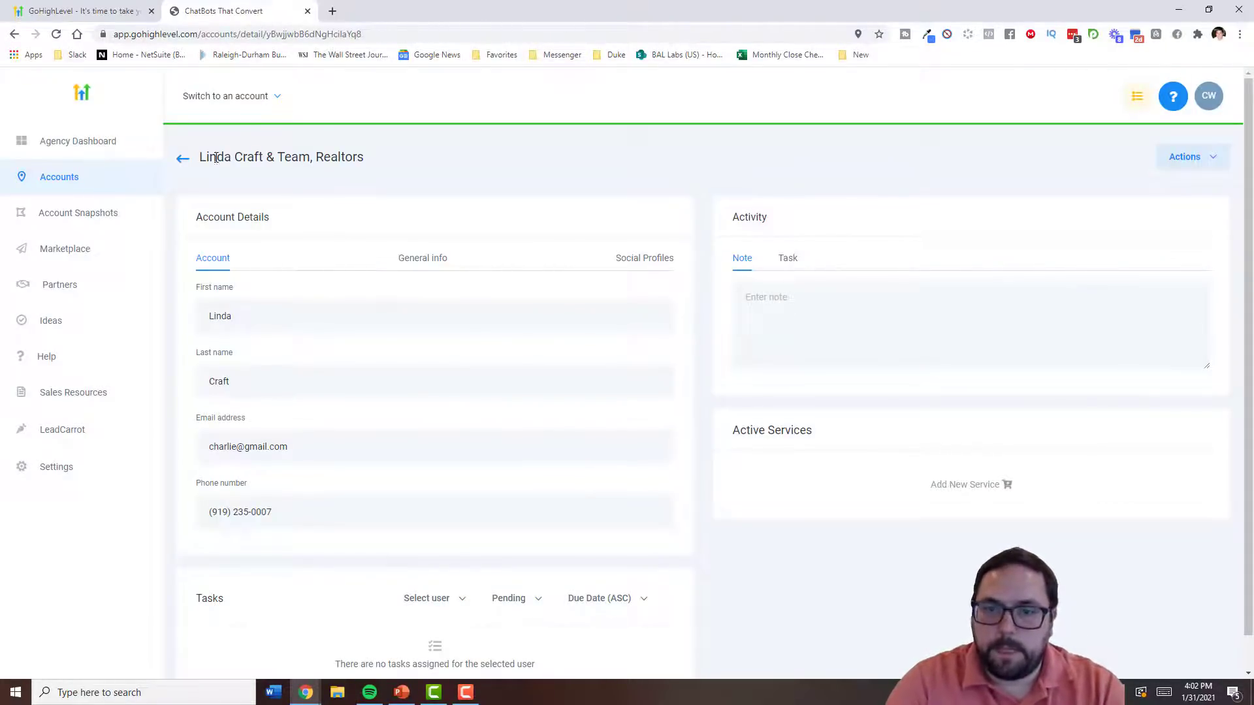
- Switch into the new Raleigh realtor sub-account
{"action": "left_click", "coordinate": [251, 103]}
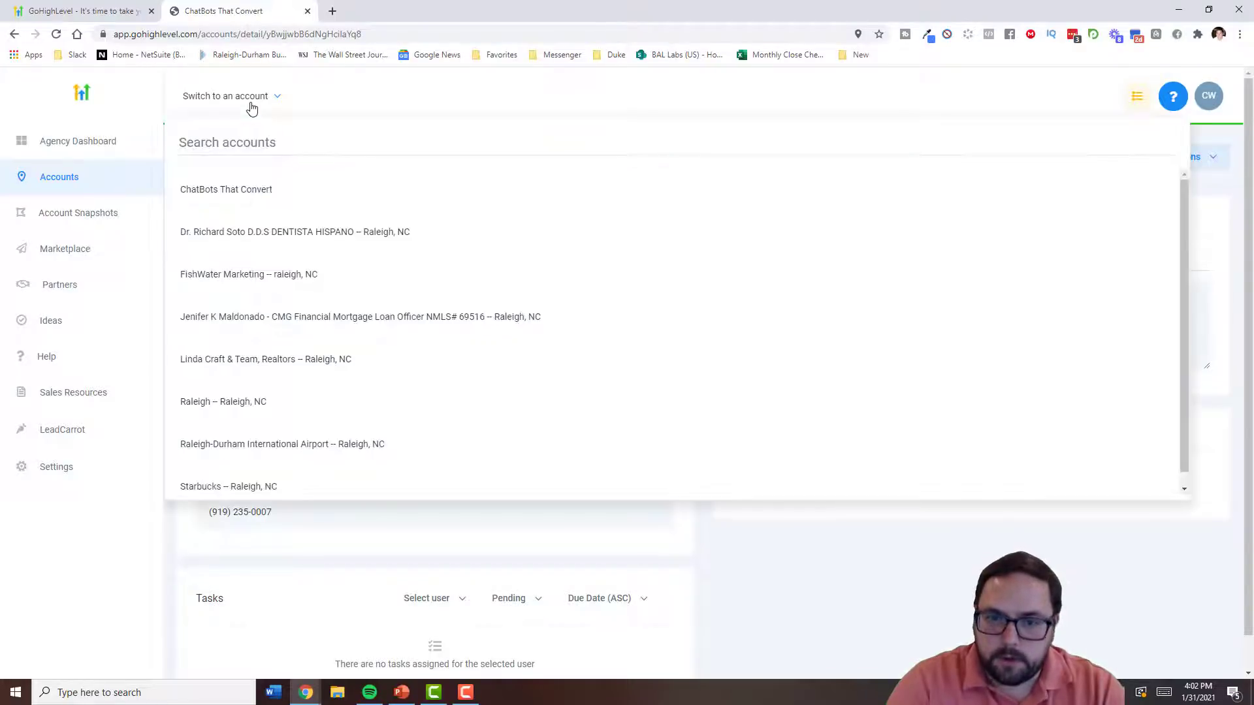
{"action": "left_click", "coordinate": [269, 363]}
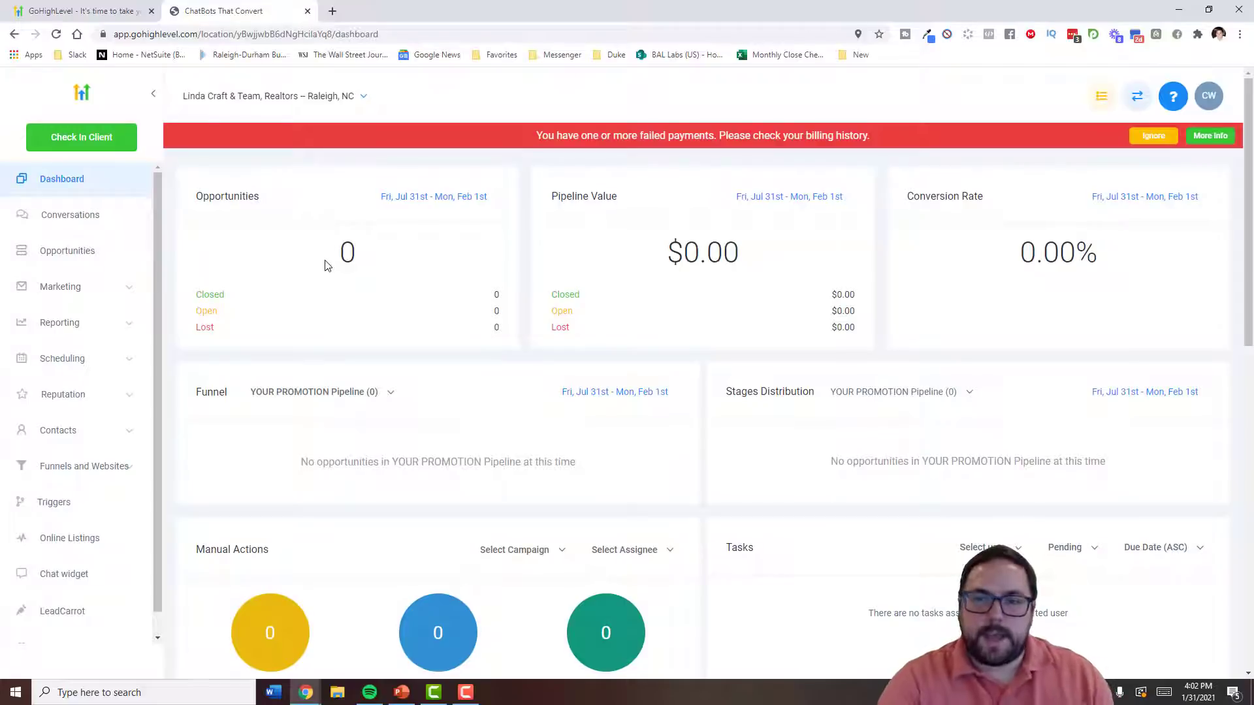
{"action": "scroll", "coordinate": [323, 256], "scroll_direction": "down", "scroll_amount": 2}
{"action": "scroll", "coordinate": [324, 256], "scroll_direction": "up", "scroll_amount": 2}
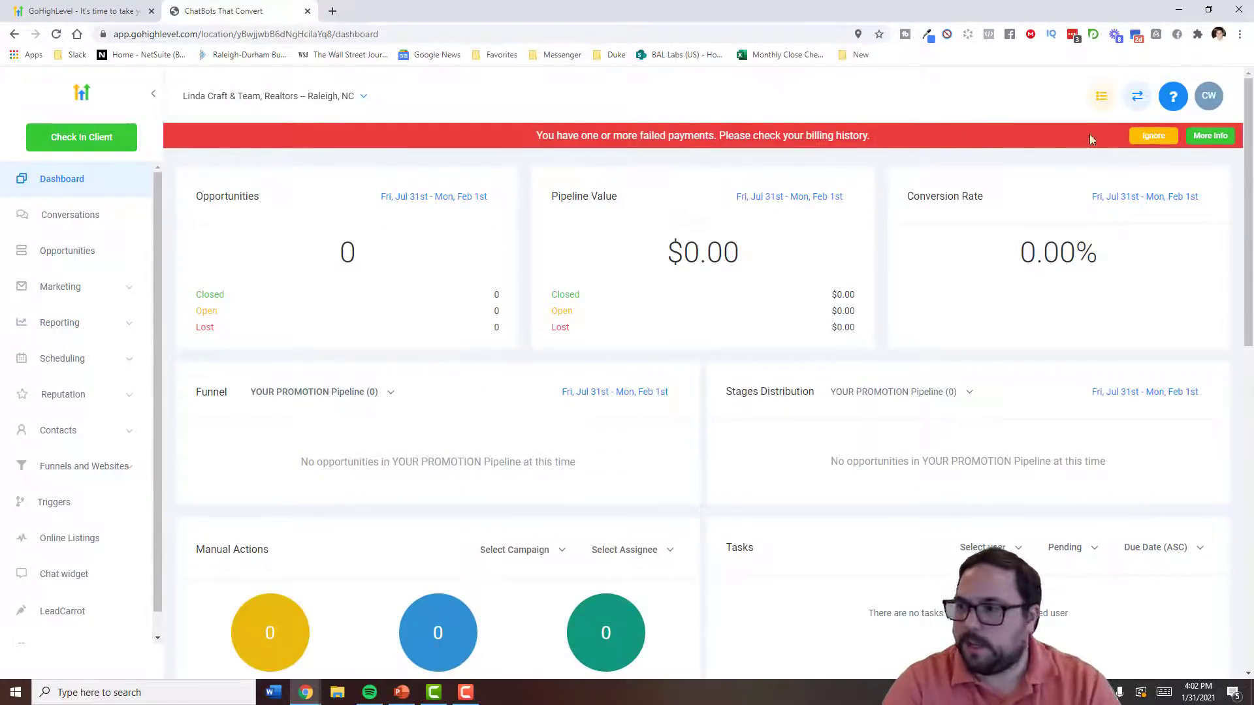
- Dismiss the failed-payment warning and expand the Marketing menu
{"action": "left_click_drag", "start_coordinate": [581, 135], "coordinate": [736, 133]}
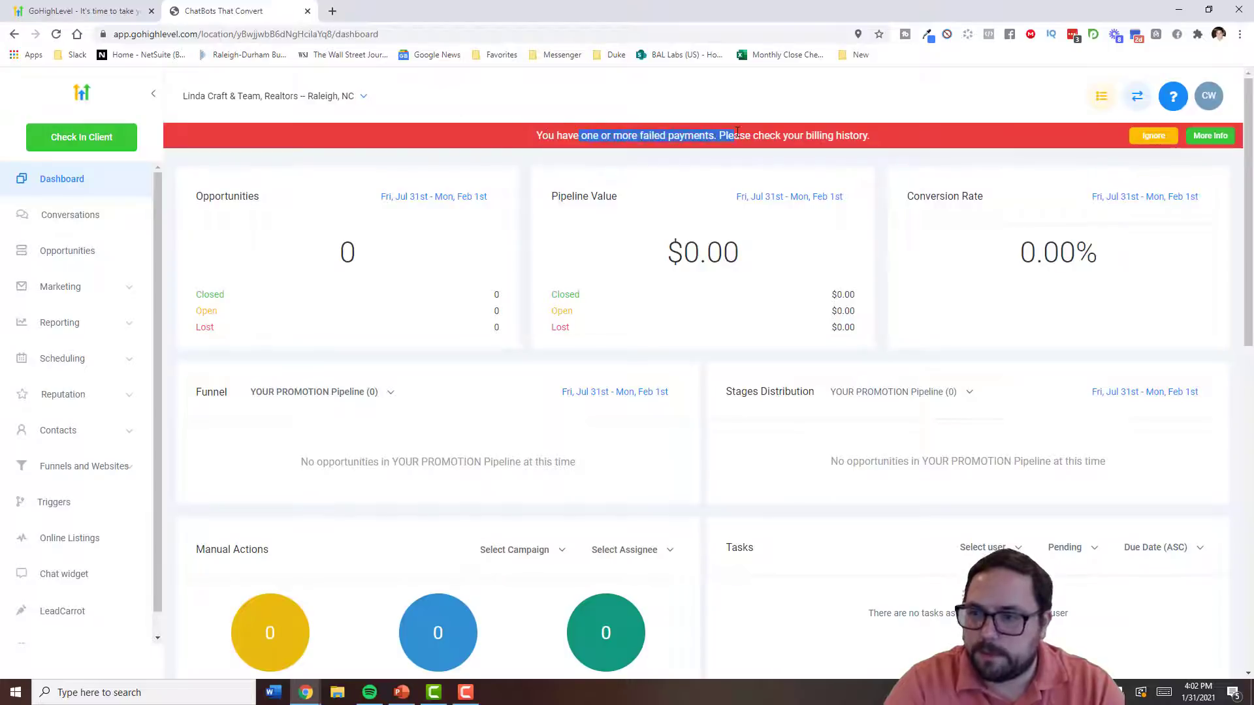
{"action": "left_click", "coordinate": [1172, 96]}
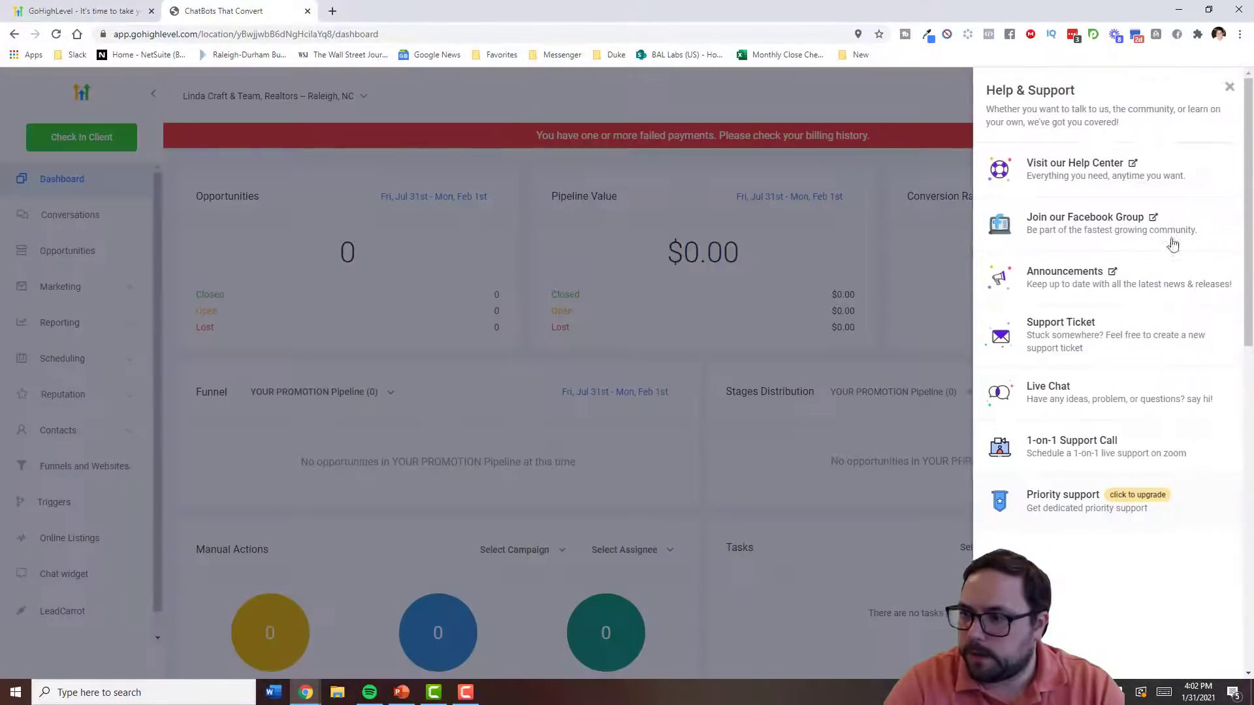
{"action": "left_click", "coordinate": [966, 209]}
{"action": "left_click", "coordinate": [1140, 134]}
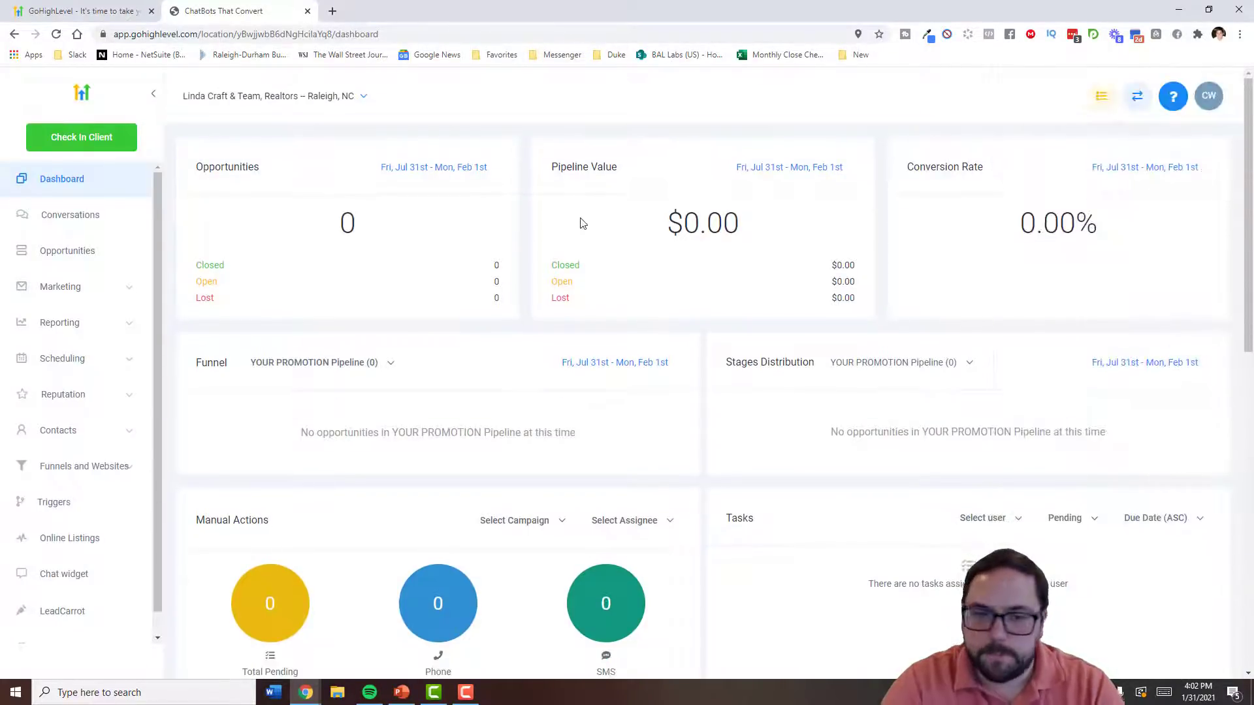
{"action": "left_click", "coordinate": [120, 292]}
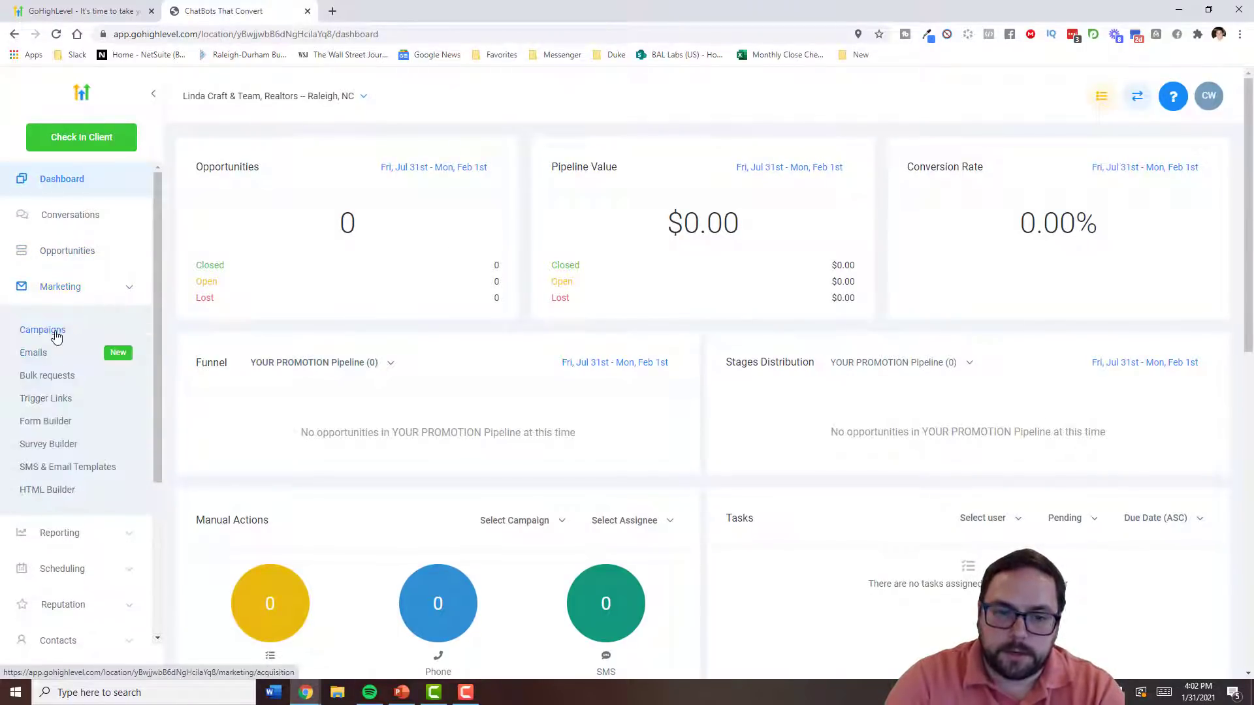
- Open the A-1) Home Buyer Nurture campaign and try dragging its SMS 1 step
{"action": "left_click", "coordinate": [56, 331]}
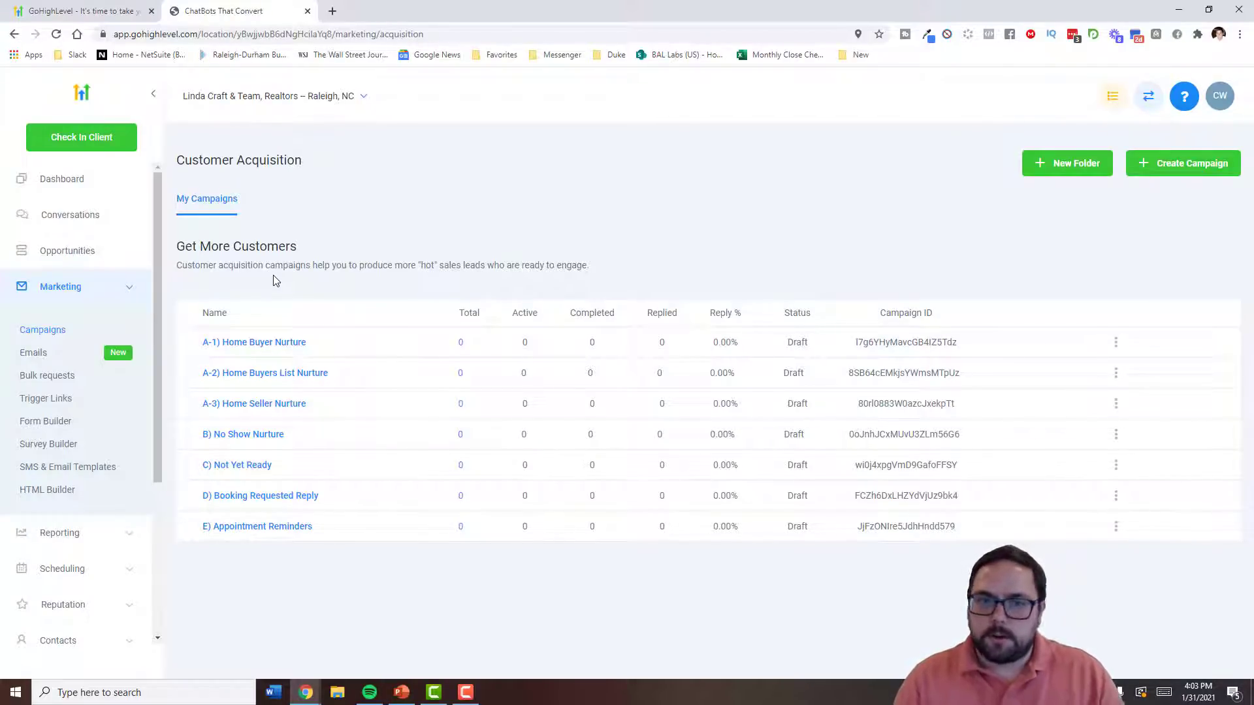
{"action": "left_click", "coordinate": [284, 342]}
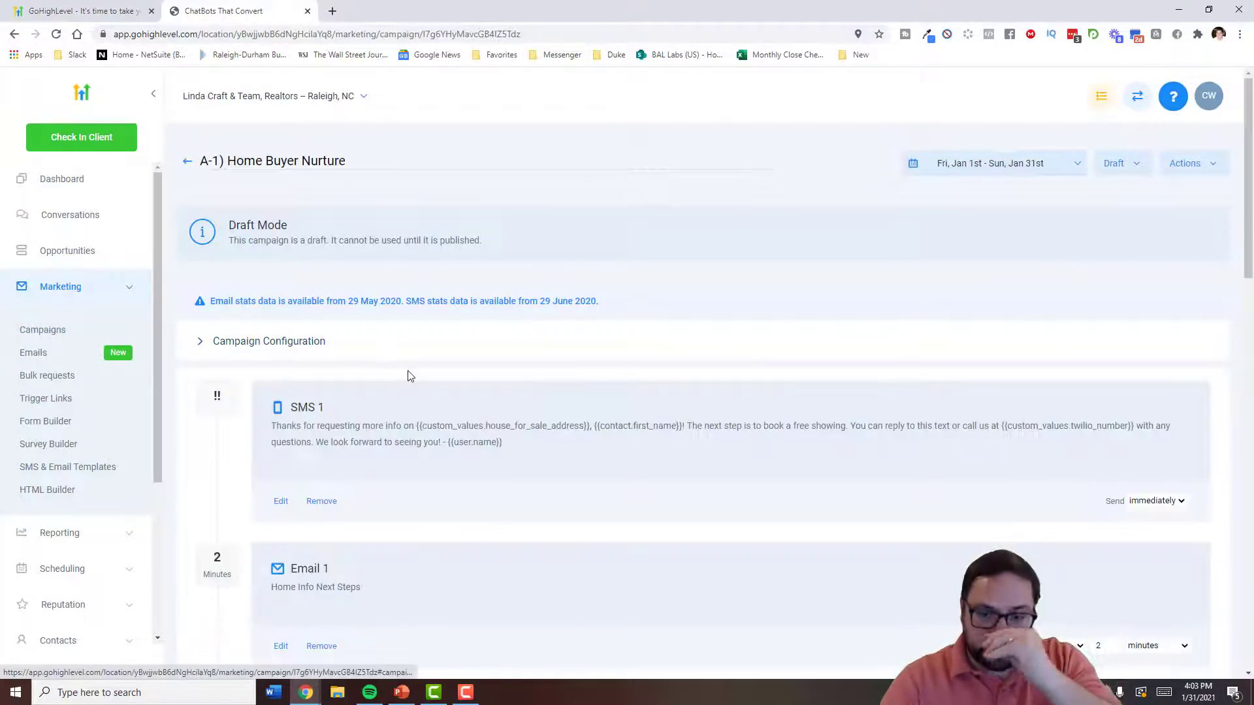
{"action": "scroll", "coordinate": [422, 417], "scroll_direction": "down", "scroll_amount": 1}
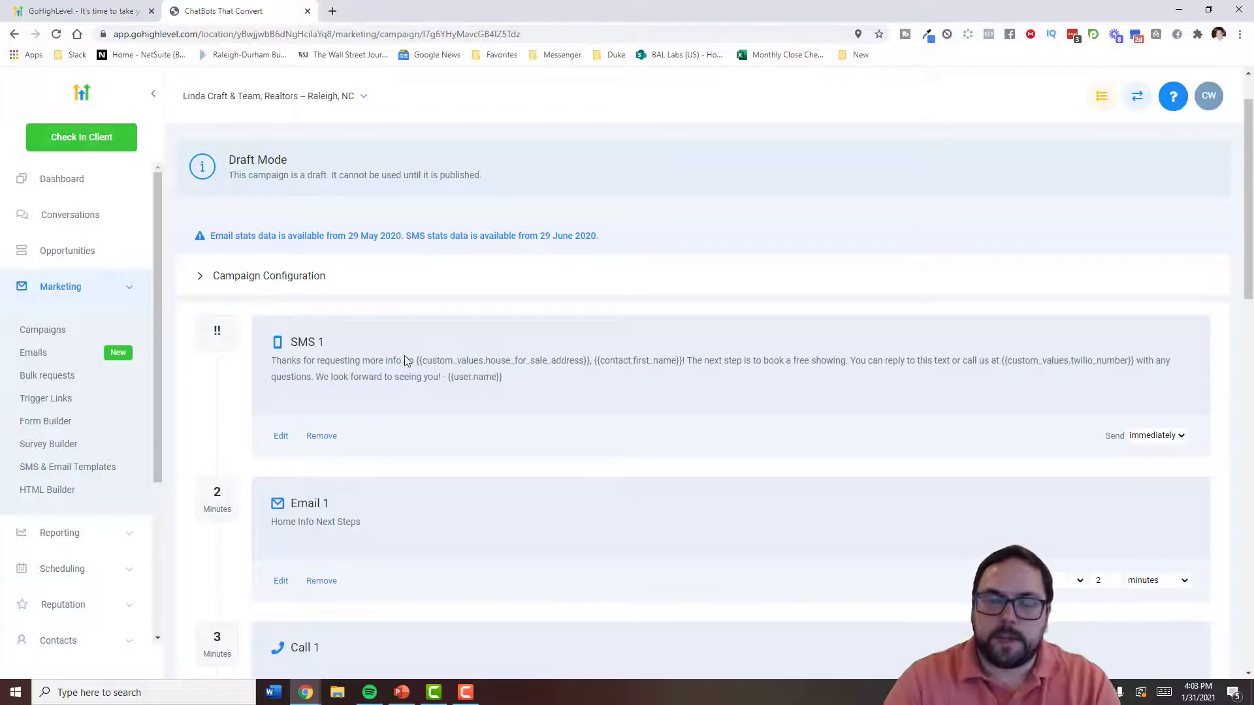
{"action": "left_click_drag", "start_coordinate": [334, 360], "coordinate": [413, 342]}
{"action": "scroll", "coordinate": [413, 338], "scroll_direction": "down", "scroll_amount": 1}
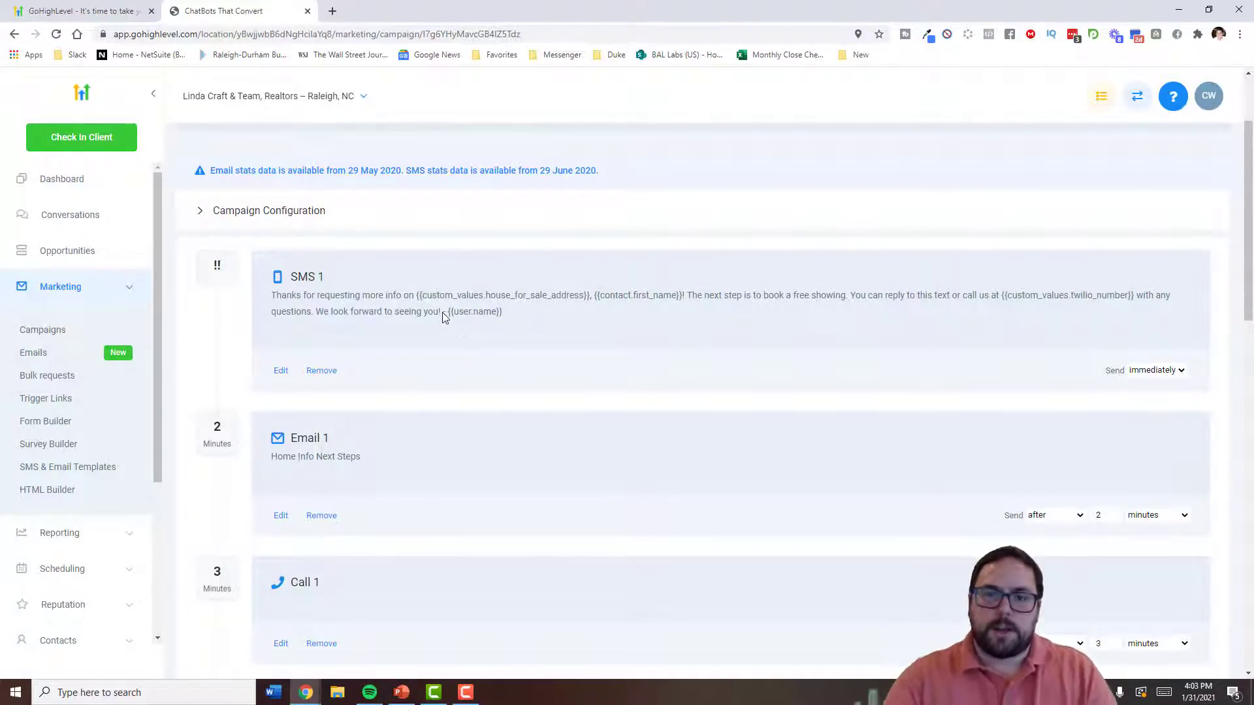
- Scroll through the remaining Home Buyer Nurture steps, then return to Campaigns
{"action": "scroll", "coordinate": [392, 288], "scroll_direction": "down", "scroll_amount": 2}
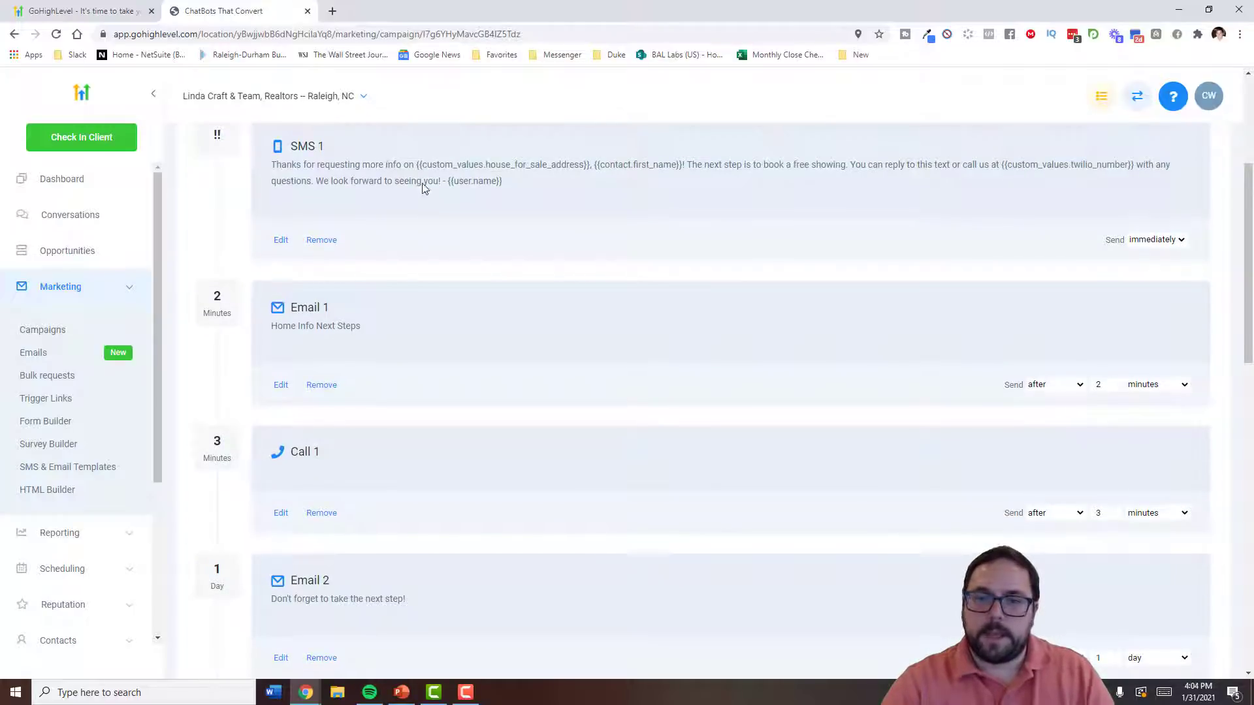
{"action": "scroll", "coordinate": [441, 235], "scroll_direction": "up", "scroll_amount": 1}
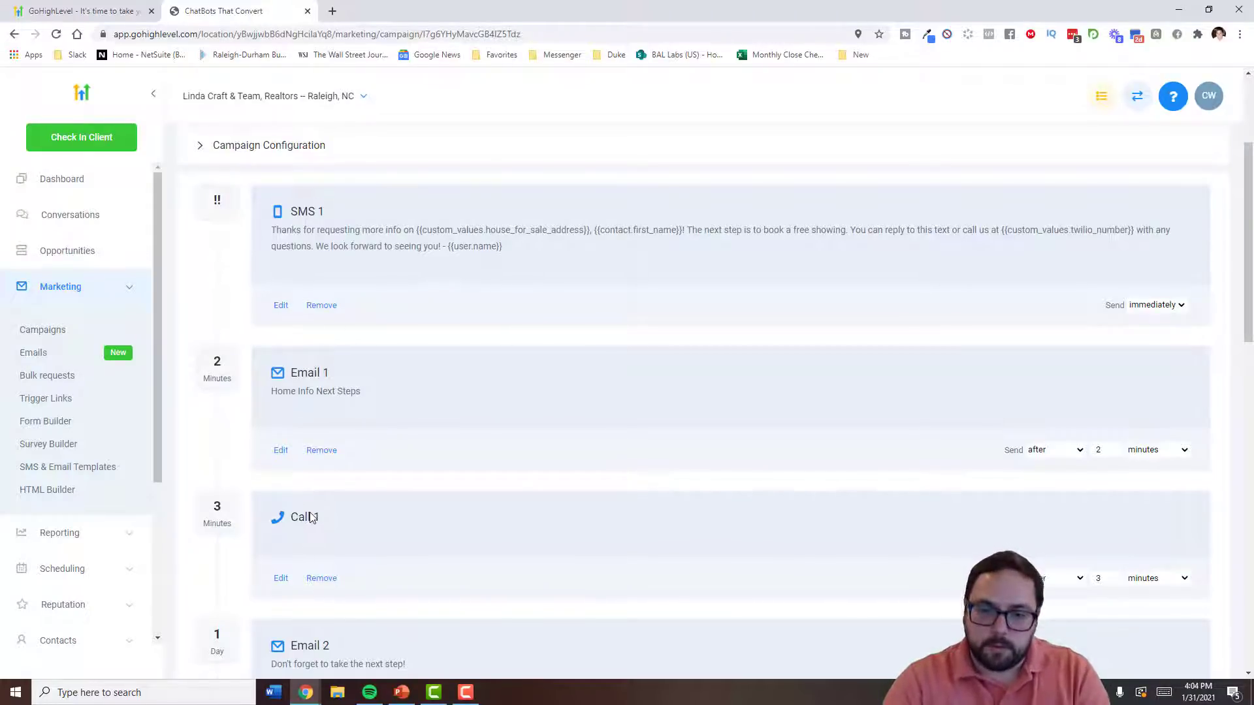
{"action": "scroll", "coordinate": [347, 513], "scroll_direction": "down", "scroll_amount": 3}
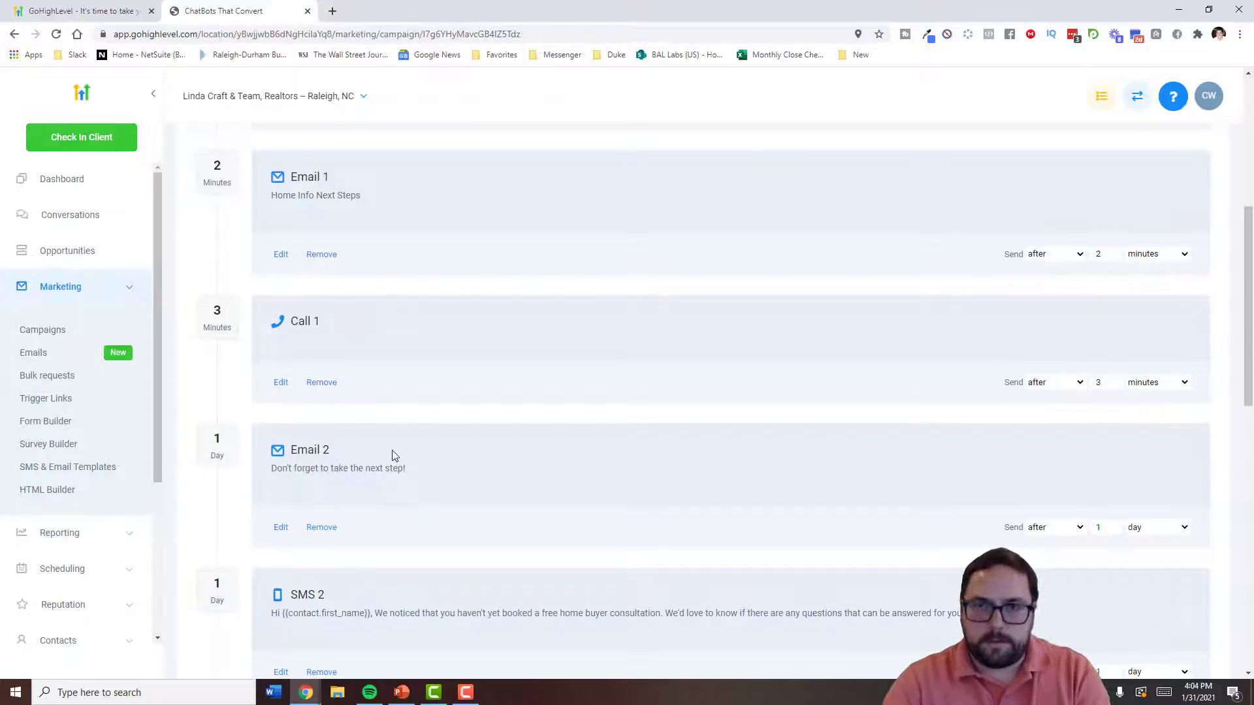
{"action": "scroll", "coordinate": [392, 453], "scroll_direction": "up", "scroll_amount": 6}
{"action": "scroll", "coordinate": [386, 408], "scroll_direction": "down", "scroll_amount": 2}
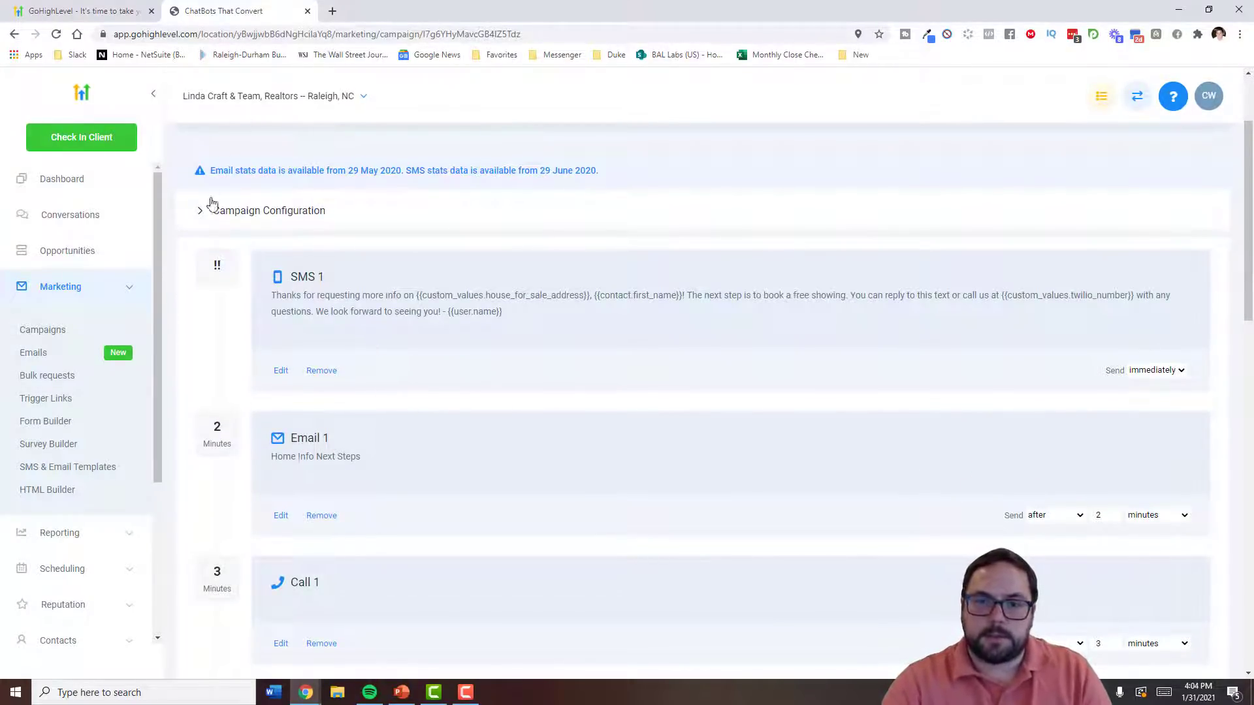
{"action": "scroll", "coordinate": [218, 185], "scroll_direction": "up", "scroll_amount": 1}
{"action": "left_click", "coordinate": [66, 334]}
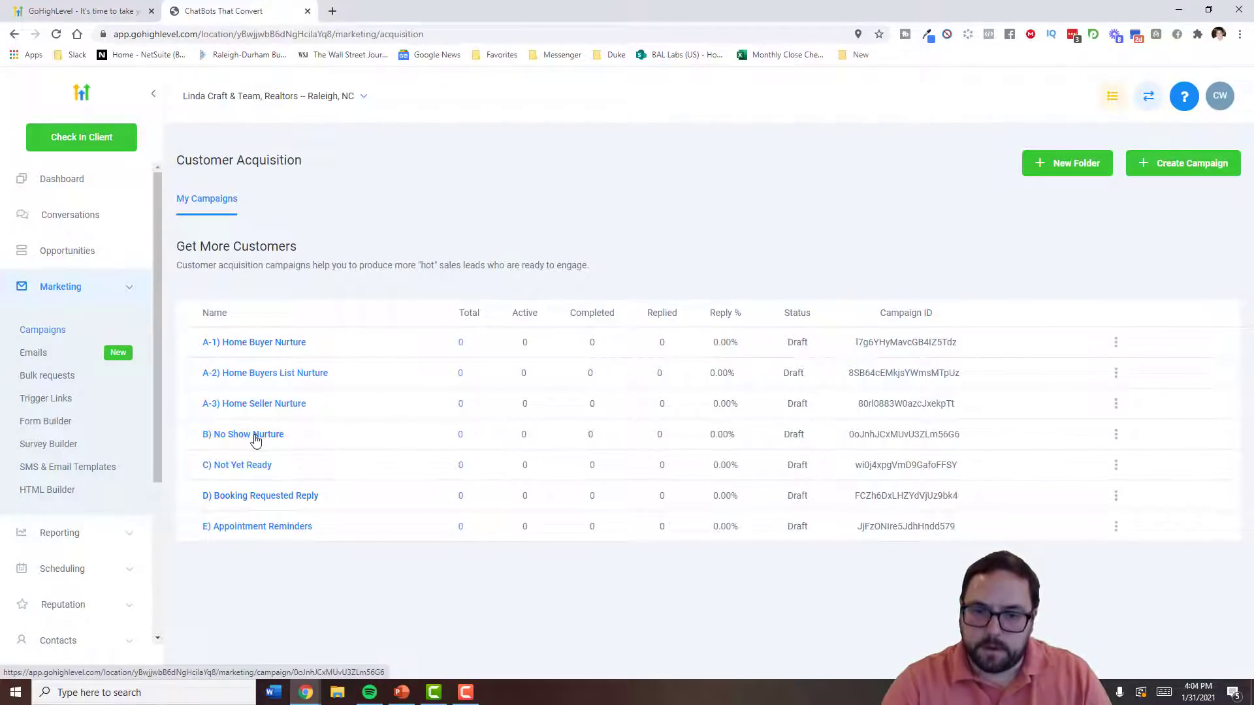
- Look over the E) Appointment Reminders campaign steps and go back
{"action": "left_click", "coordinate": [246, 526]}
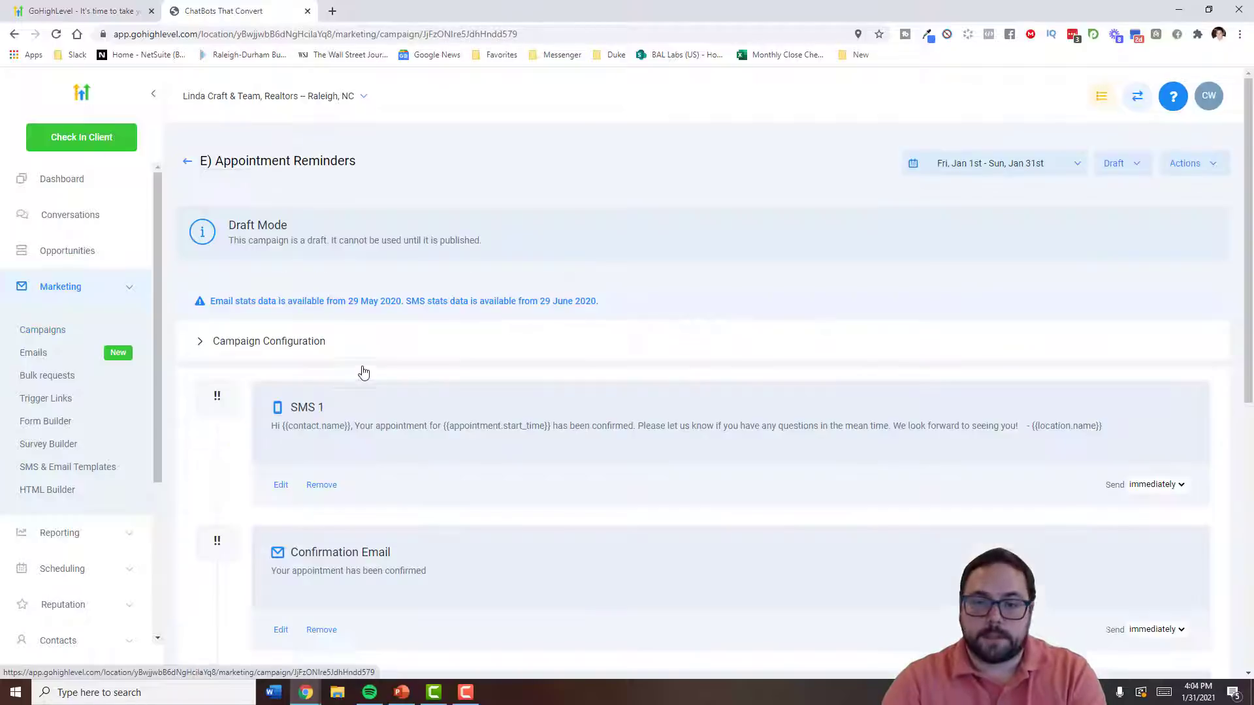
{"action": "scroll", "coordinate": [392, 330], "scroll_direction": "down", "scroll_amount": 1}
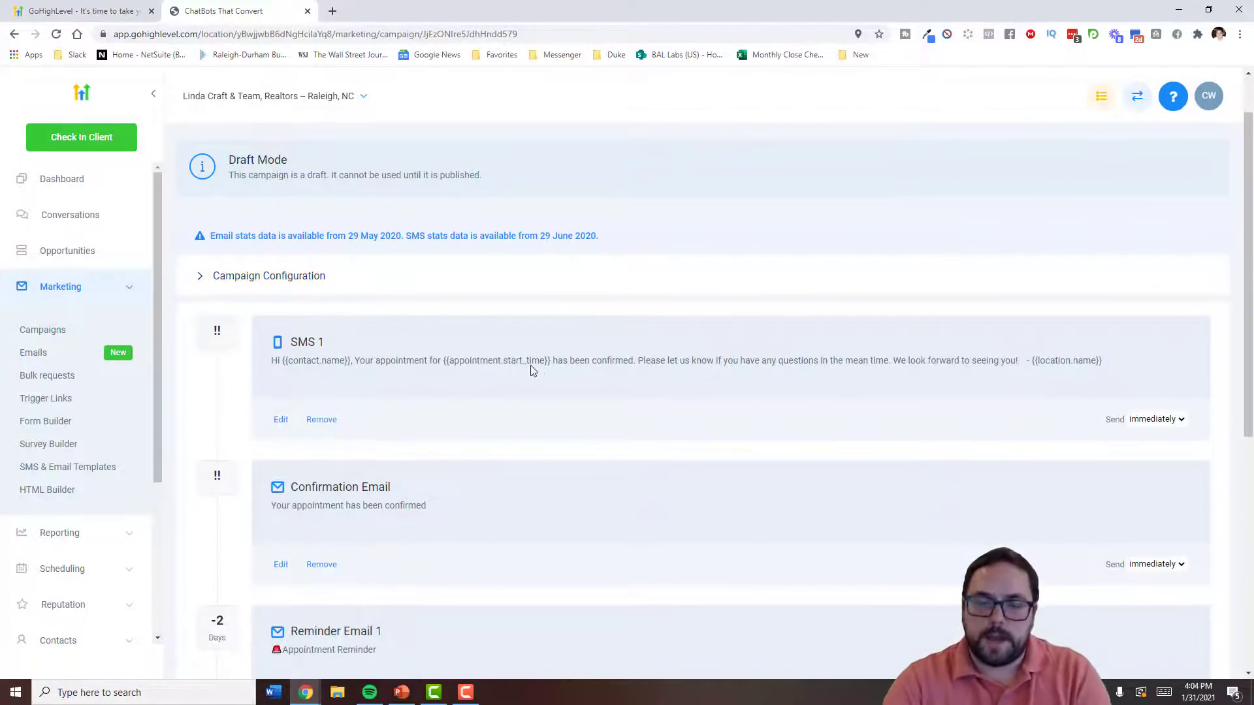
{"action": "scroll", "coordinate": [519, 361], "scroll_direction": "down", "scroll_amount": 2}
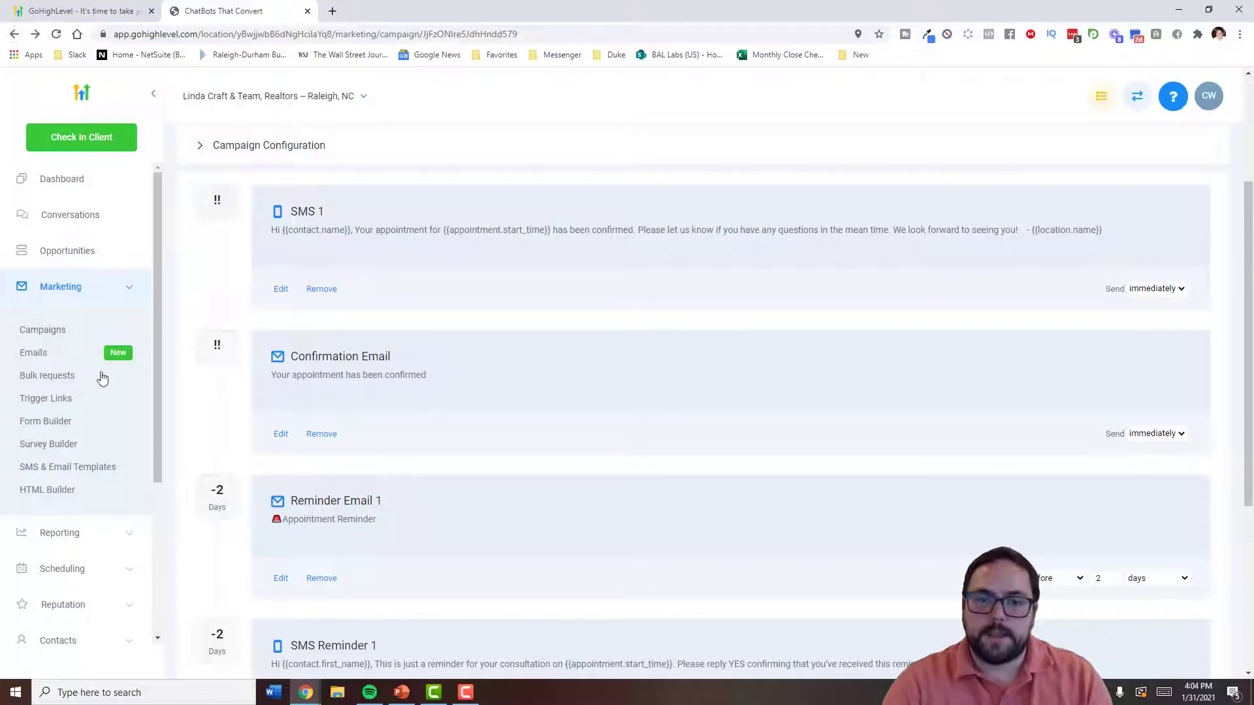
{"action": "left_click", "coordinate": [77, 335]}
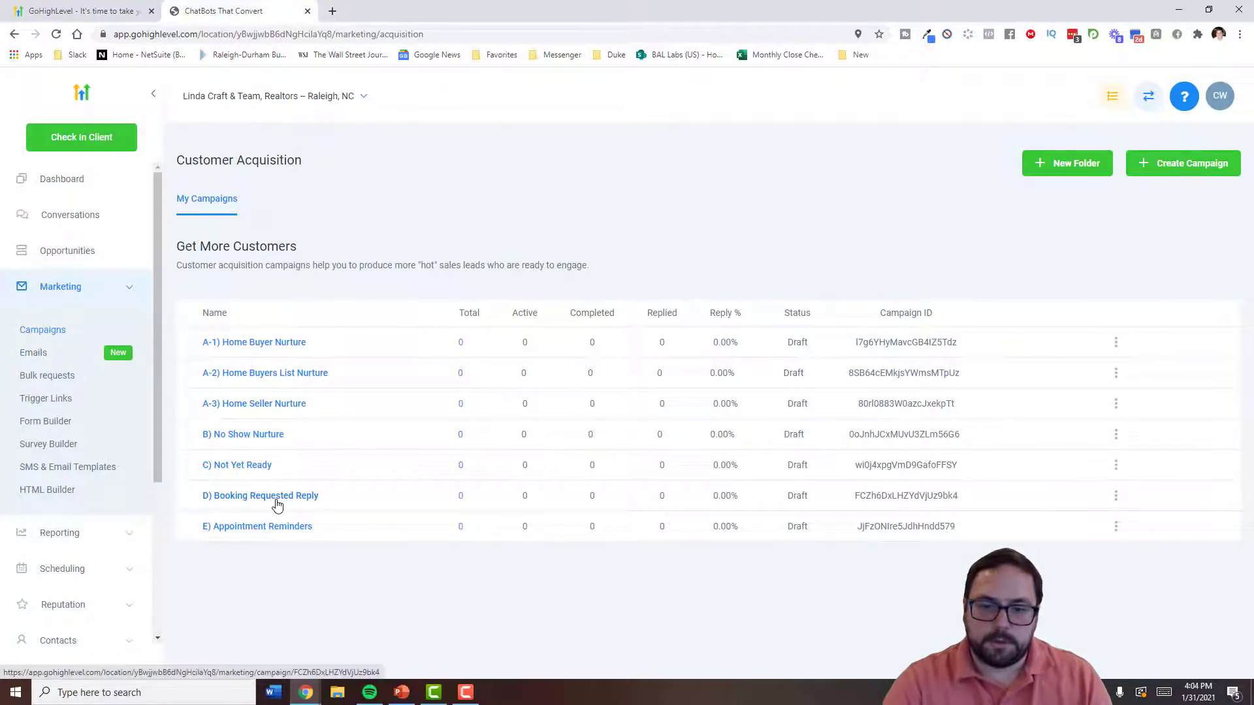
- Look over the B) No Show Nurture campaign and go back
{"action": "left_click", "coordinate": [252, 433]}
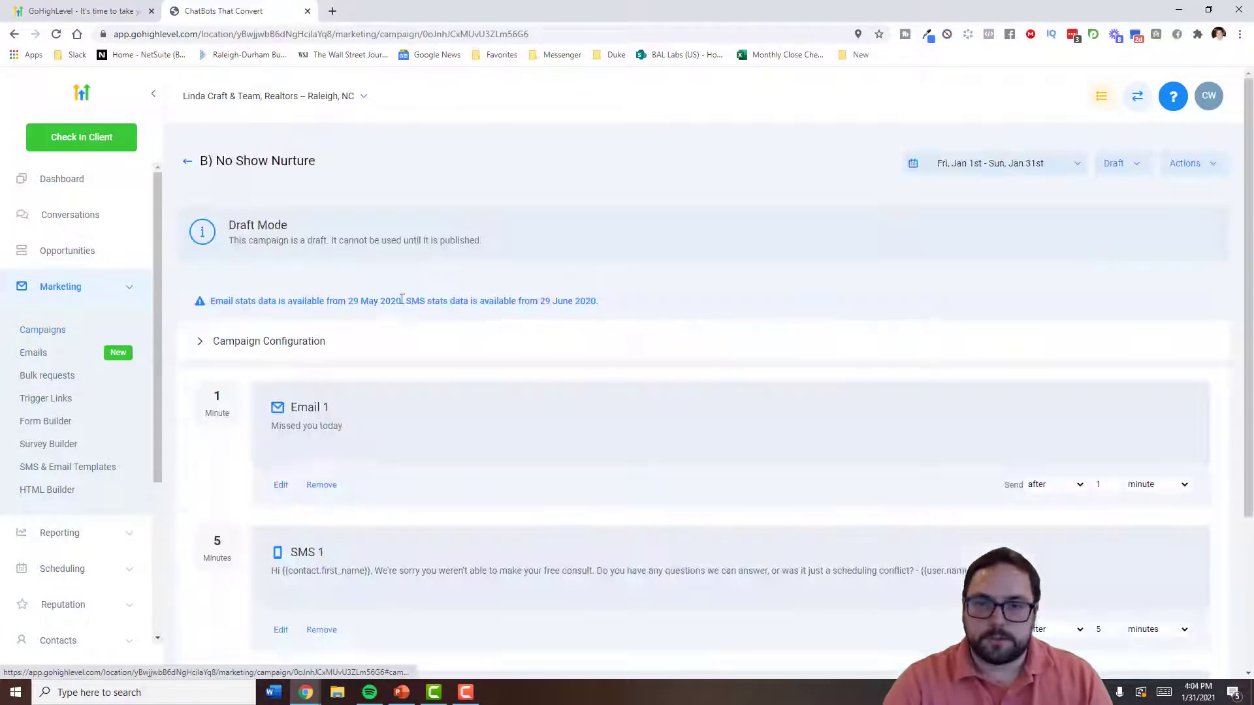
{"action": "scroll", "coordinate": [423, 377], "scroll_direction": "down", "scroll_amount": 3}
{"action": "scroll", "coordinate": [425, 365], "scroll_direction": "up", "scroll_amount": 2}
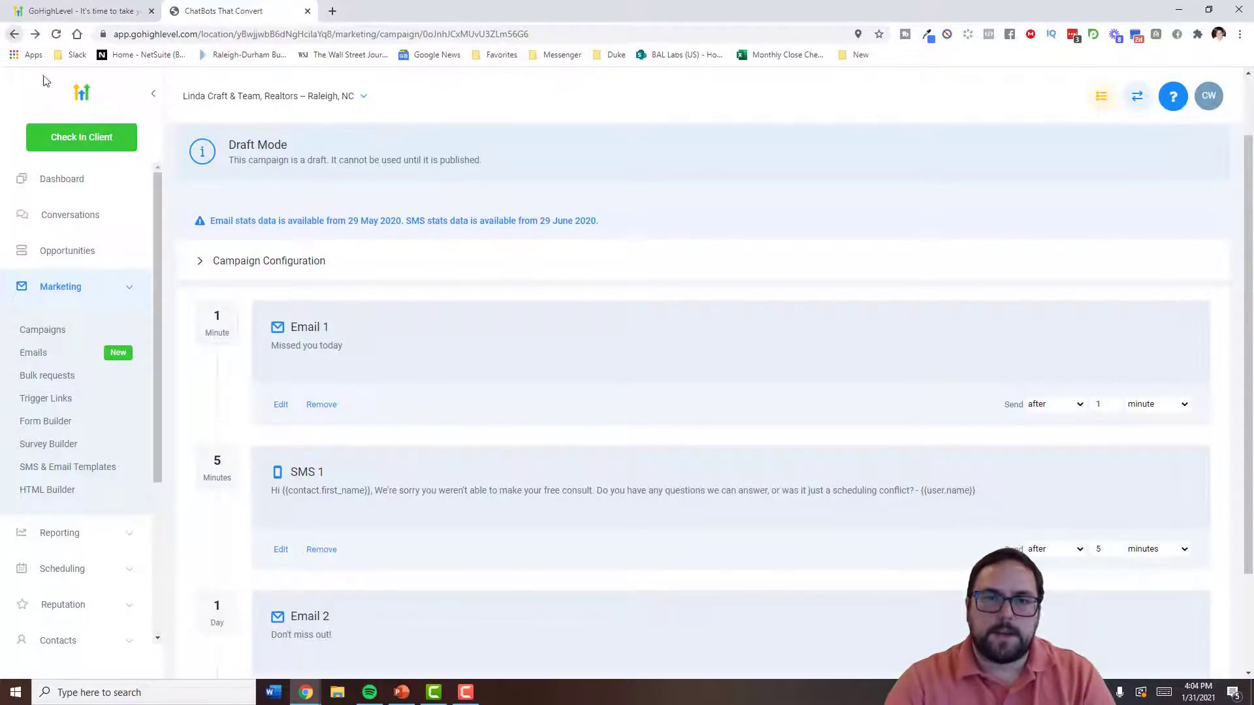
{"action": "left_click", "coordinate": [79, 332]}
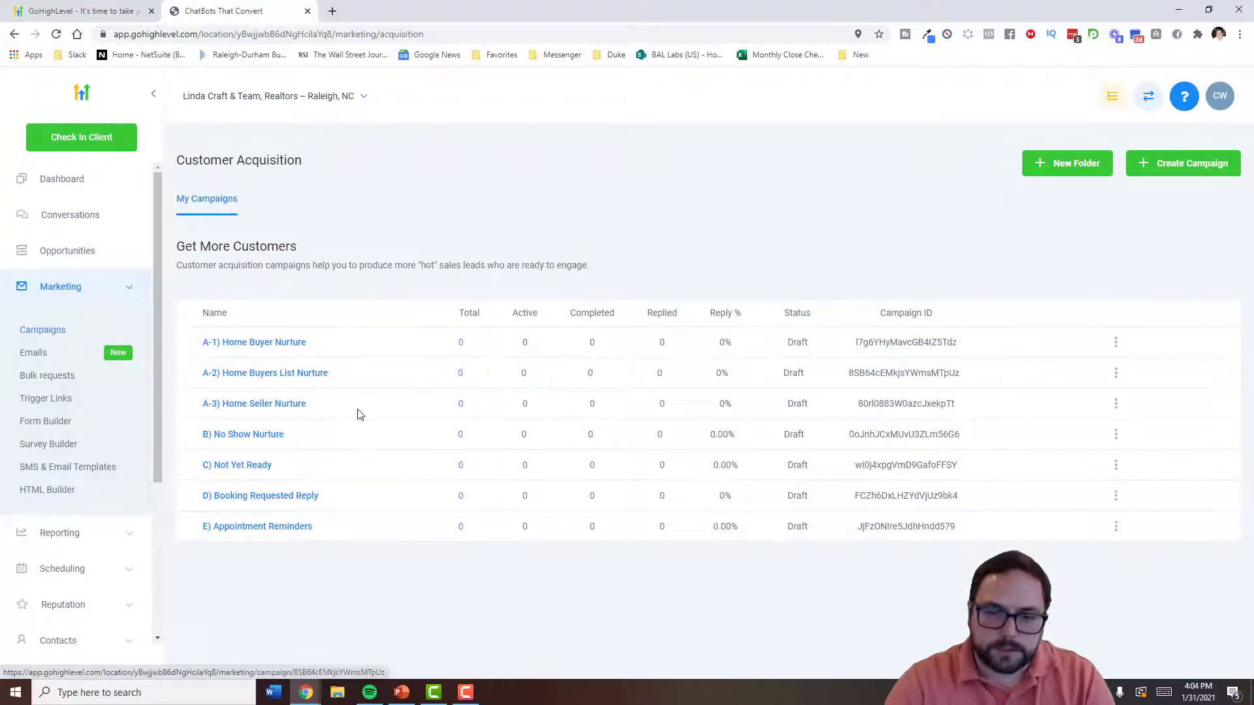
- Open C) Not Yet Ready and scroll through Email 1, SMS 1 and Email 2
{"action": "left_click", "coordinate": [256, 469]}
{"action": "scroll", "coordinate": [384, 379], "scroll_direction": "down", "scroll_amount": 7}
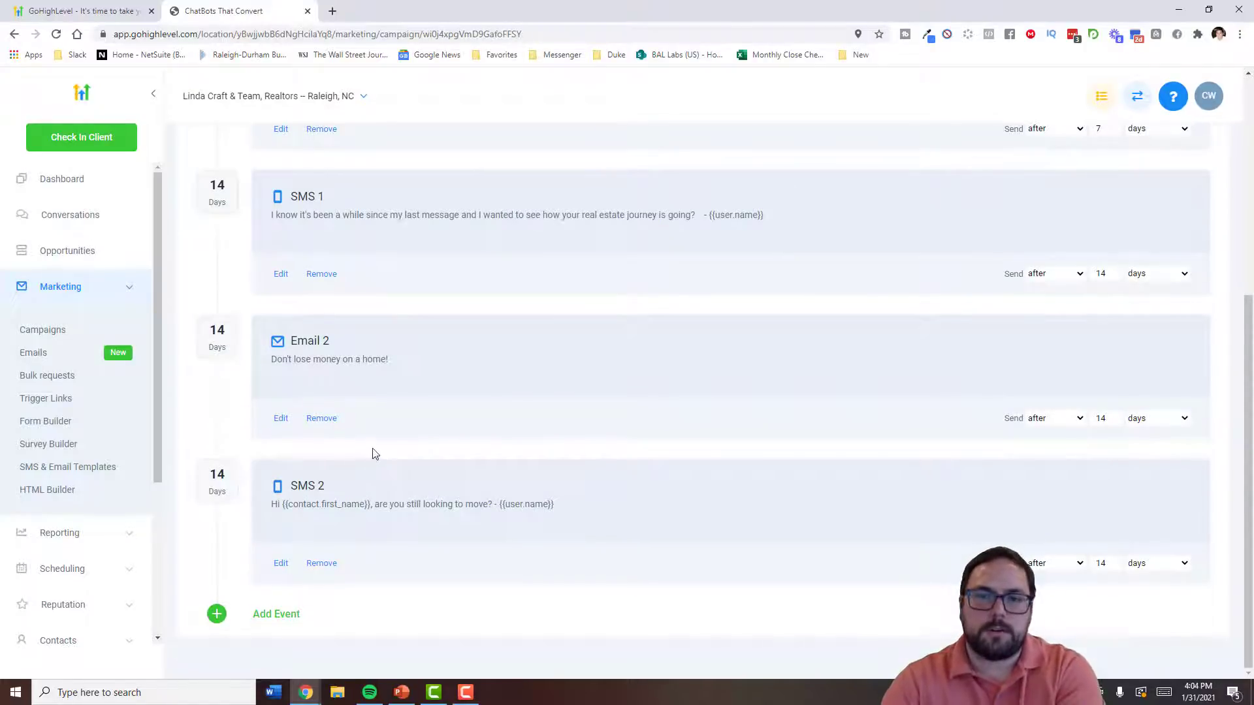
{"action": "scroll", "coordinate": [374, 453], "scroll_direction": "up", "scroll_amount": 5}
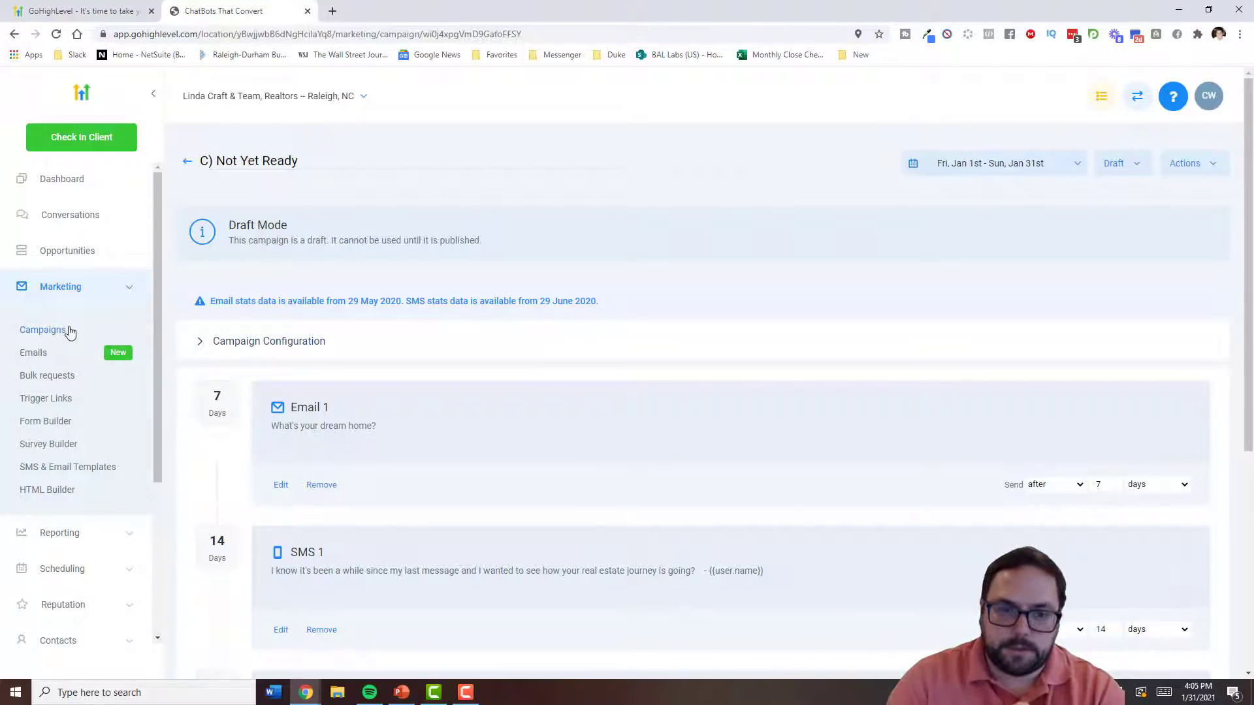
{"action": "scroll", "coordinate": [344, 389], "scroll_direction": "down", "scroll_amount": 2}
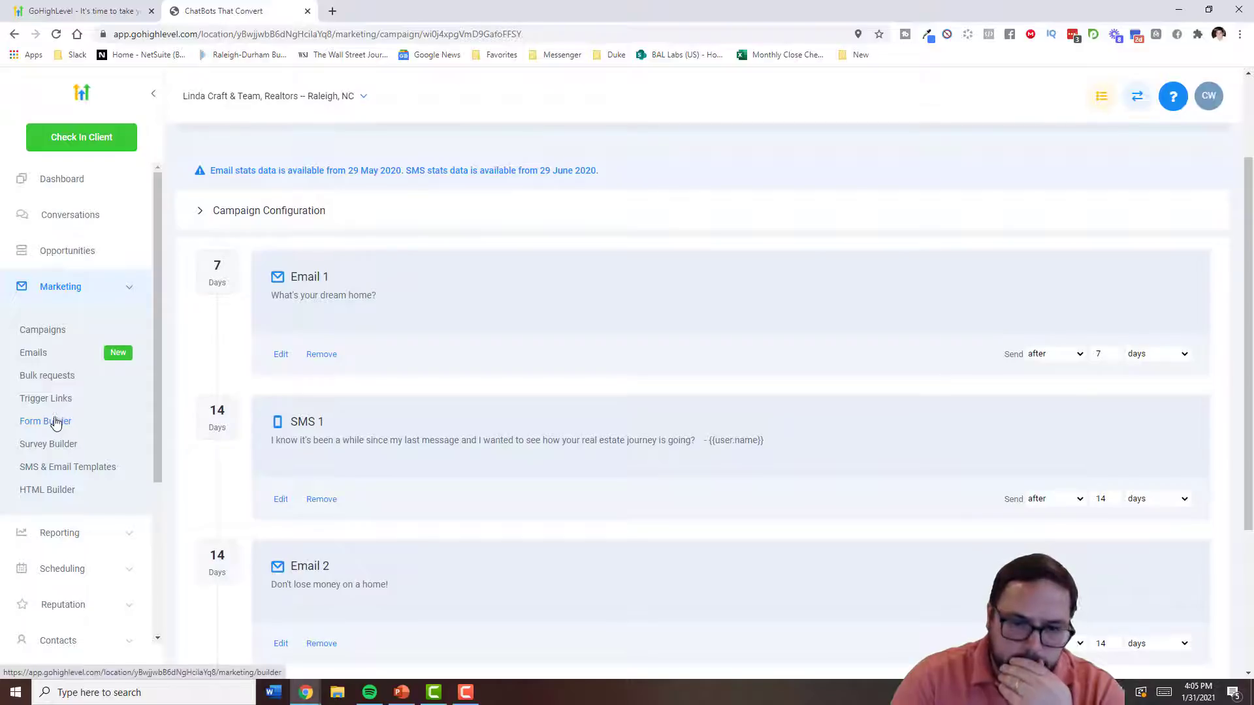
{"action": "scroll", "coordinate": [97, 457], "scroll_direction": "down", "scroll_amount": 3}
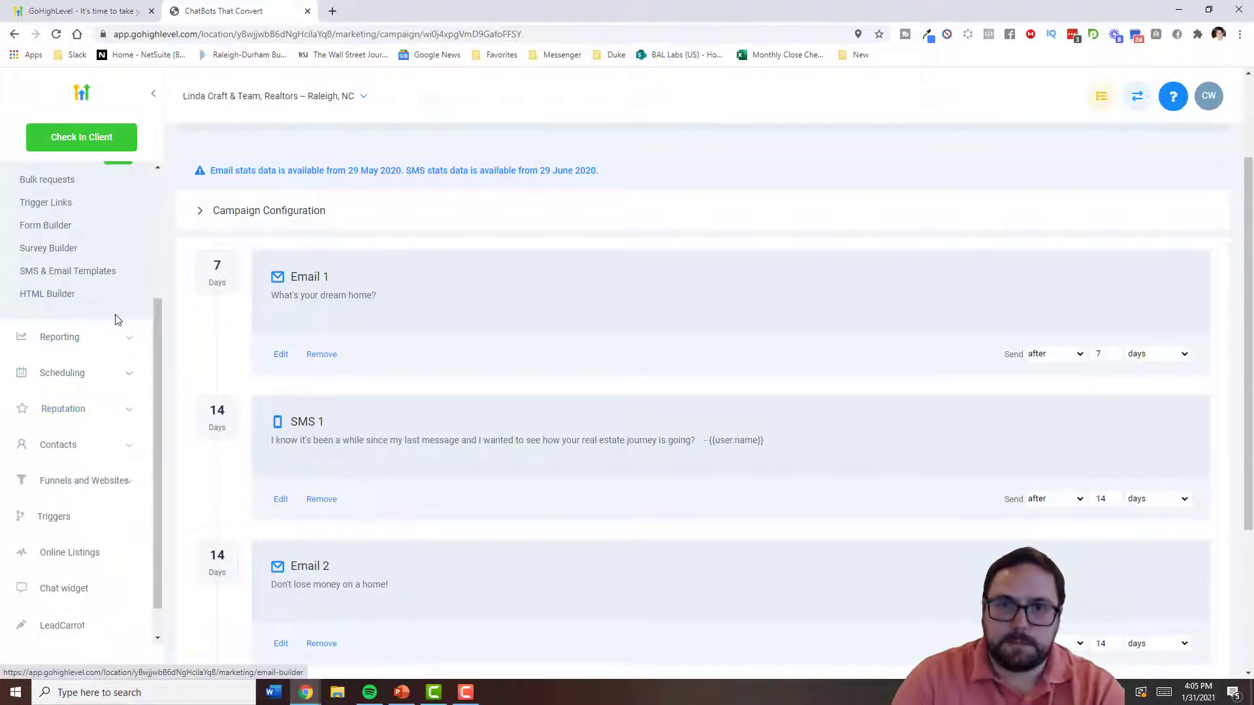
{"action": "scroll", "coordinate": [115, 319], "scroll_direction": "up", "scroll_amount": 3}
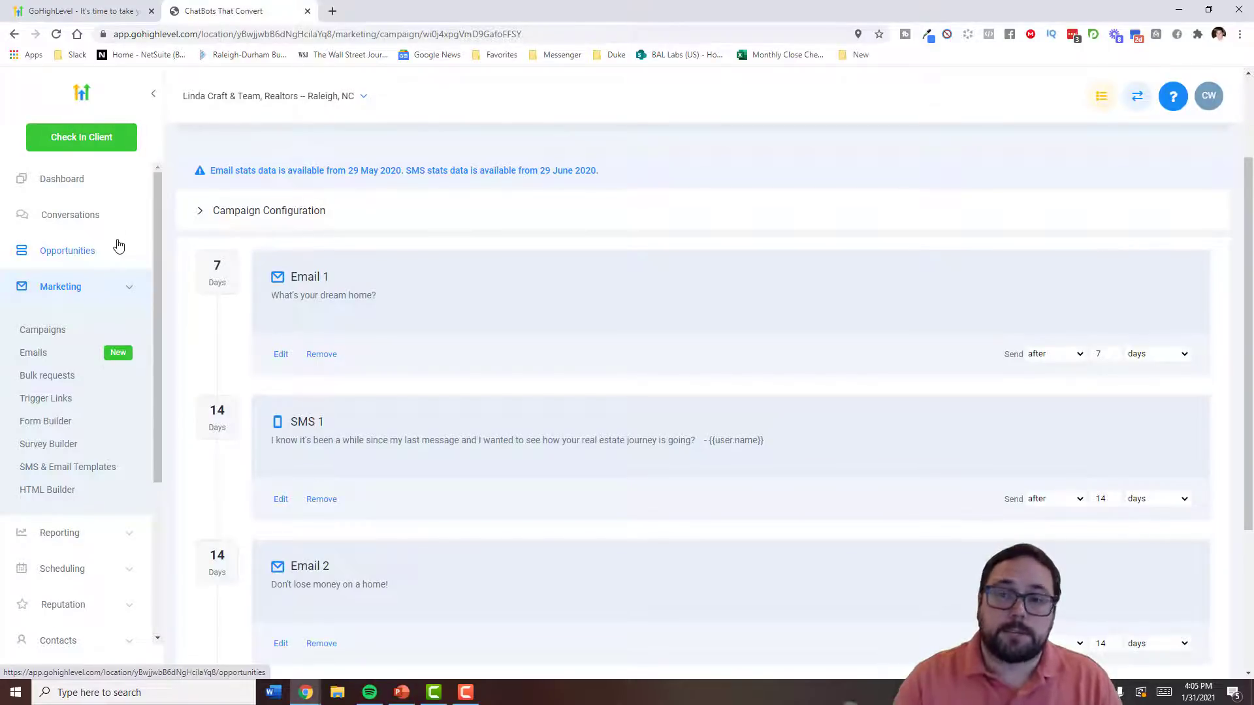
- Collapse Marketing in the sidebar and go to Funnels and Websites
{"action": "left_click", "coordinate": [109, 295]}
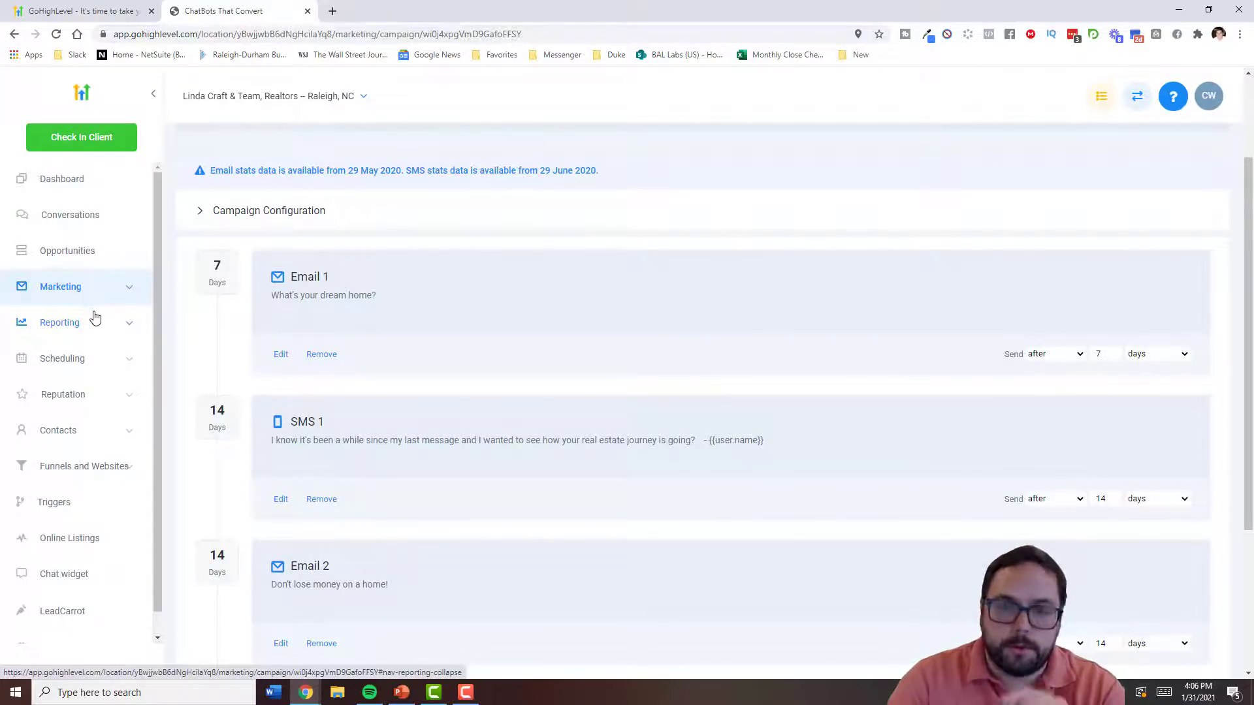
{"action": "left_click", "coordinate": [108, 465]}
- Open the Buyer List Funnel landing page in the builder and scroll through it
{"action": "left_click", "coordinate": [75, 455]}
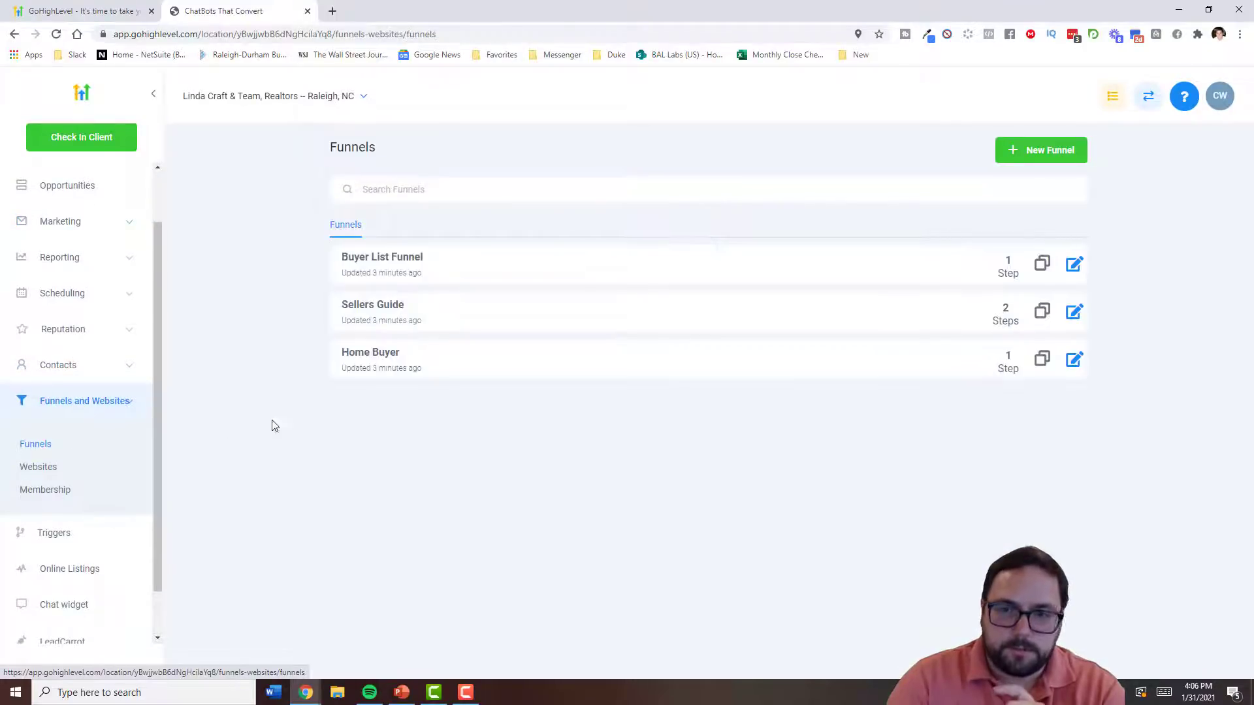
{"action": "left_click", "coordinate": [391, 258]}
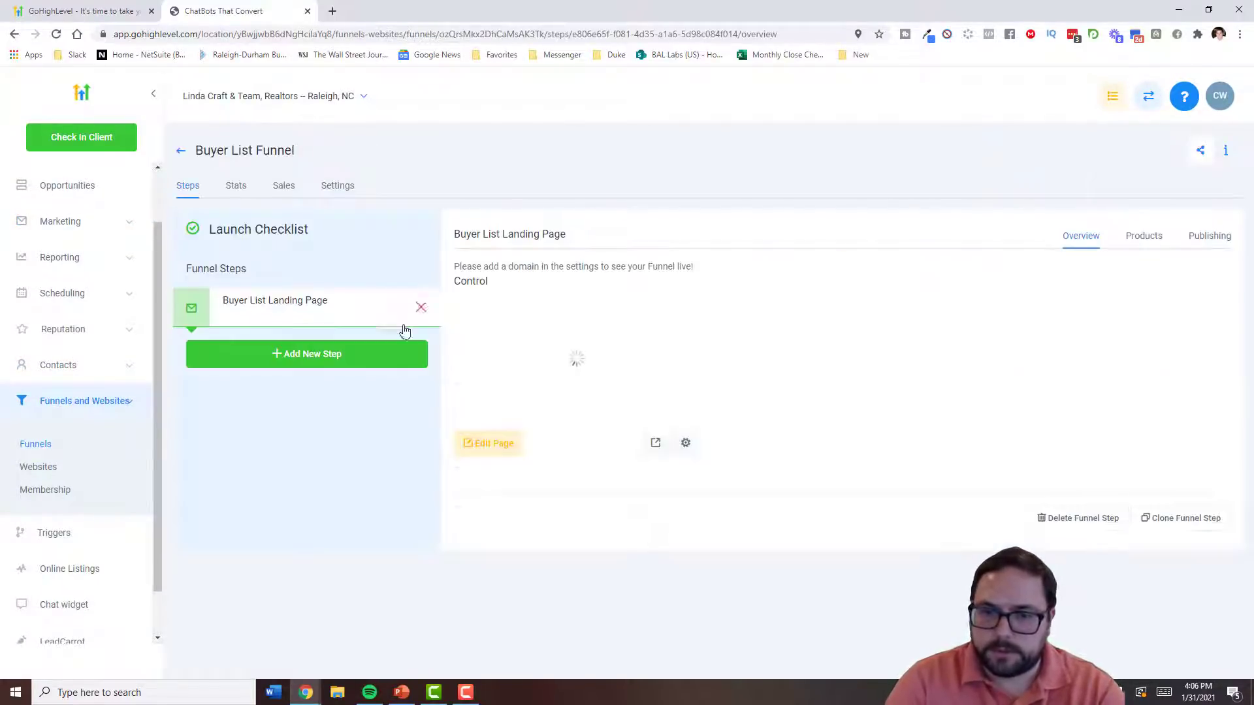
{"action": "left_click", "coordinate": [488, 447]}
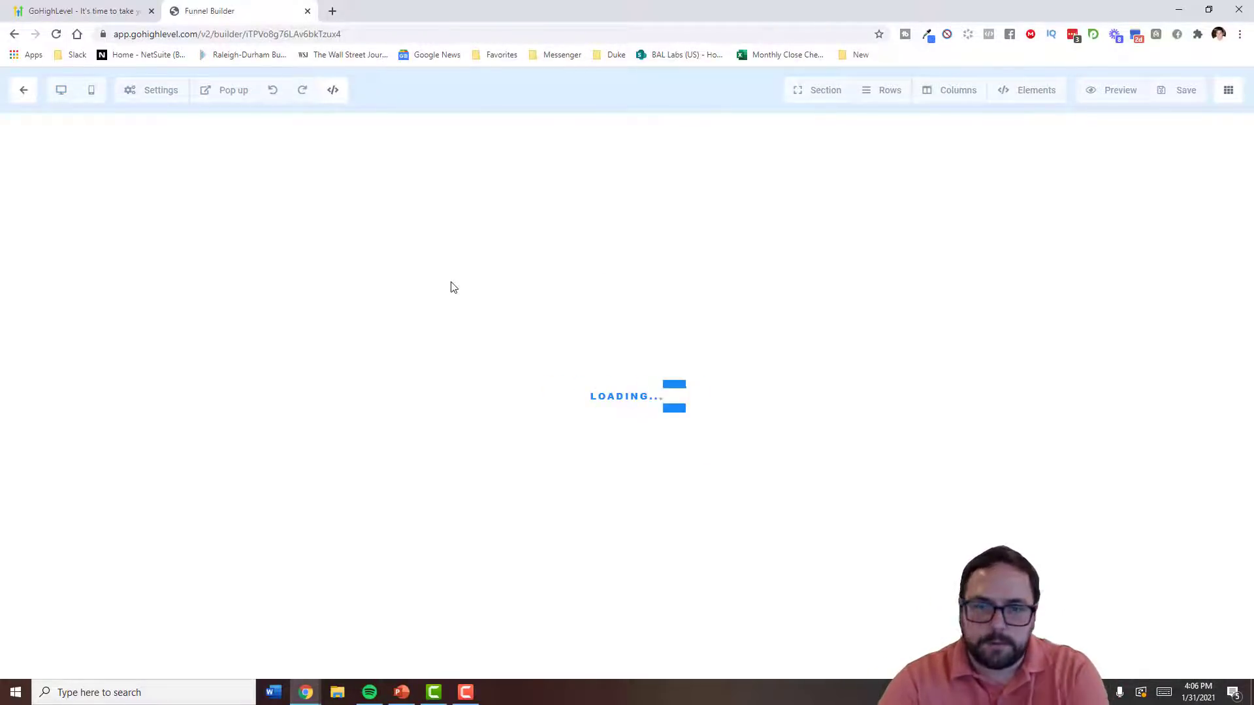
{"action": "scroll", "coordinate": [455, 250], "scroll_direction": "down", "scroll_amount": 12}
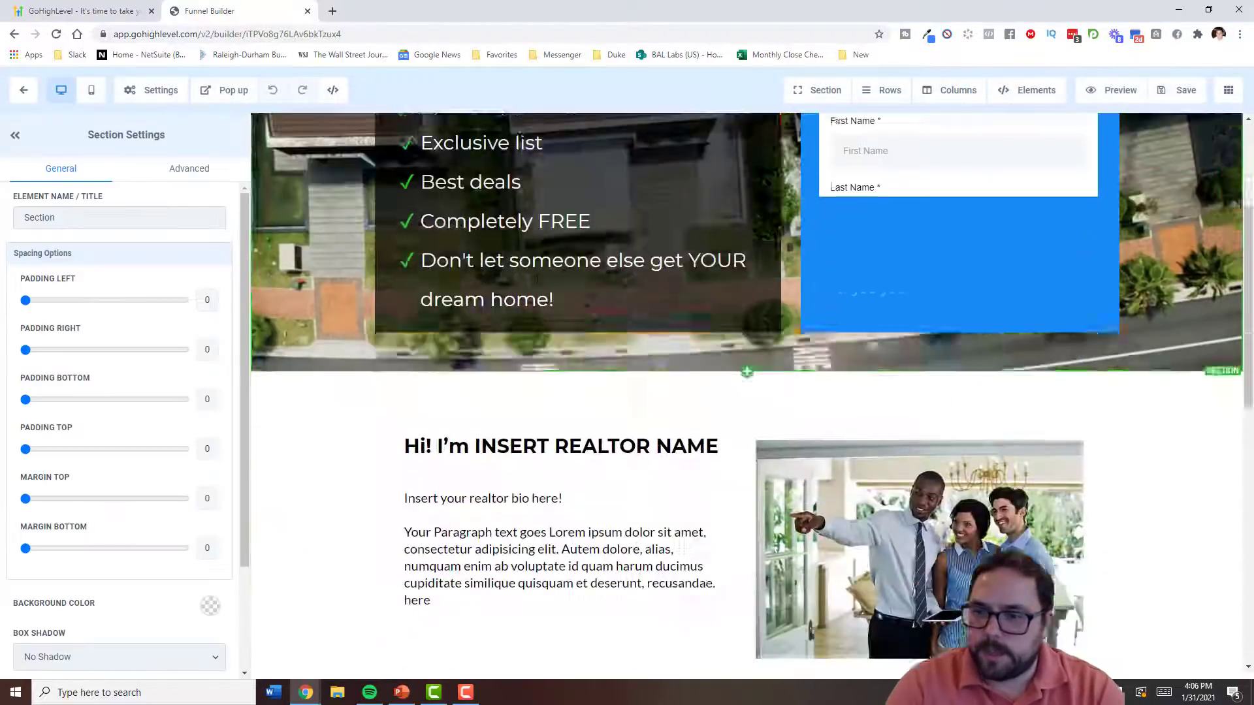
{"action": "scroll", "coordinate": [583, 308], "scroll_direction": "down", "scroll_amount": 4}
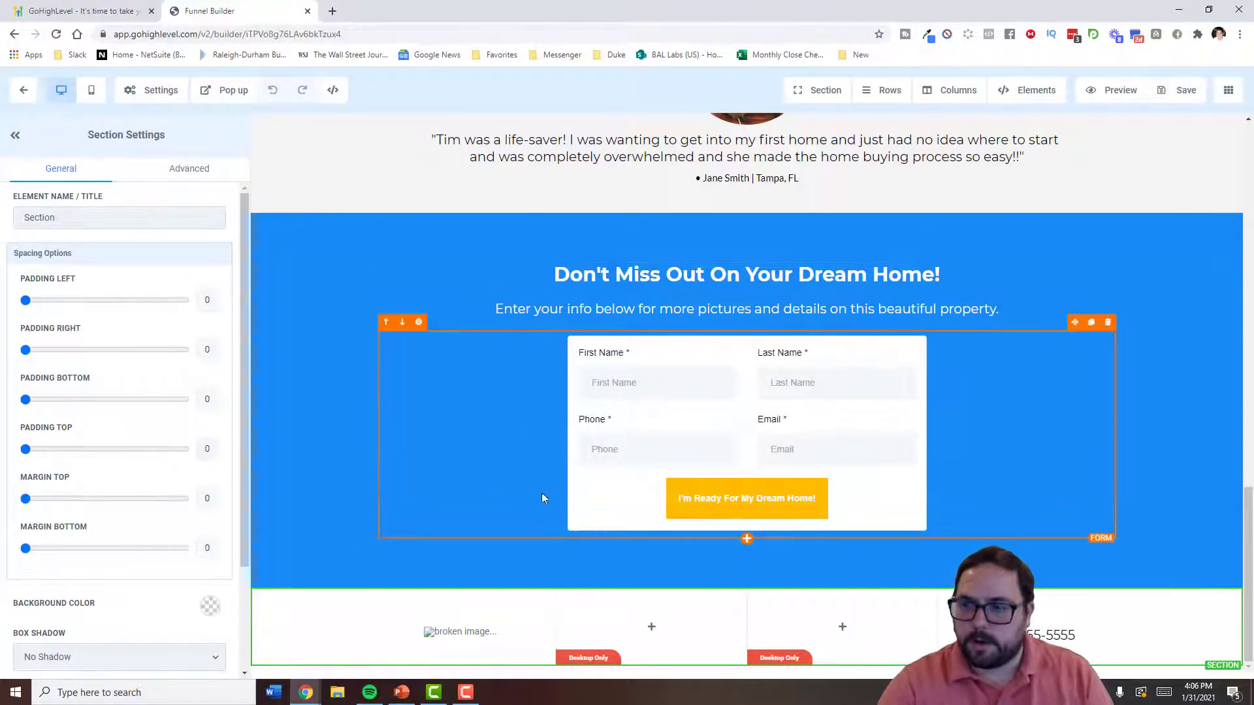
{"action": "scroll", "coordinate": [535, 501], "scroll_direction": "up", "scroll_amount": 15}
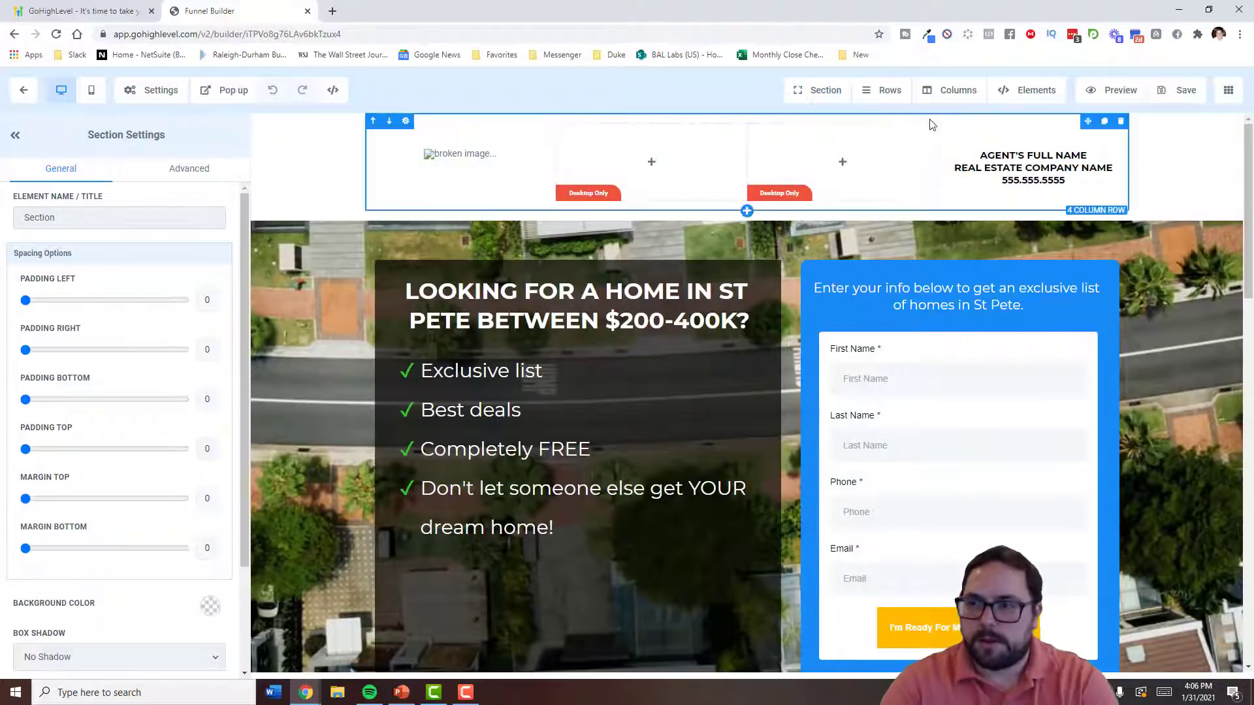
- Browse the Add Element options, then leave the builder for the funnel steps
{"action": "left_click", "coordinate": [1032, 90]}
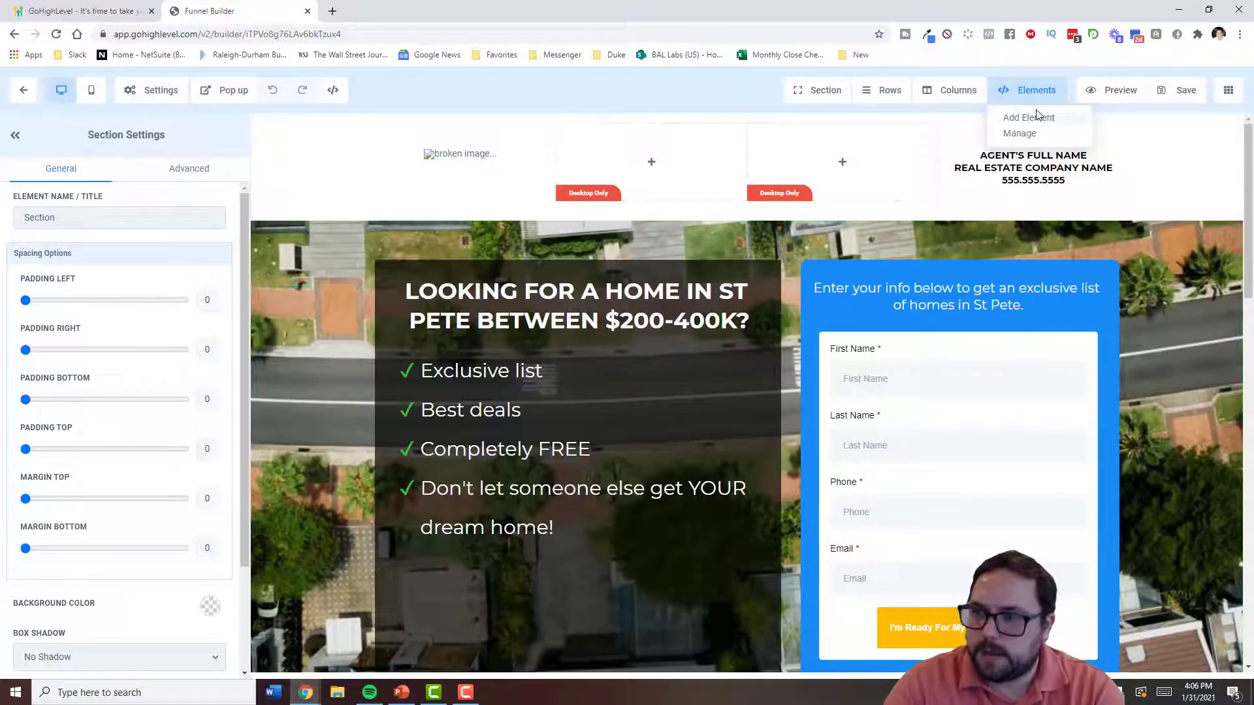
{"action": "left_click", "coordinate": [1071, 119]}
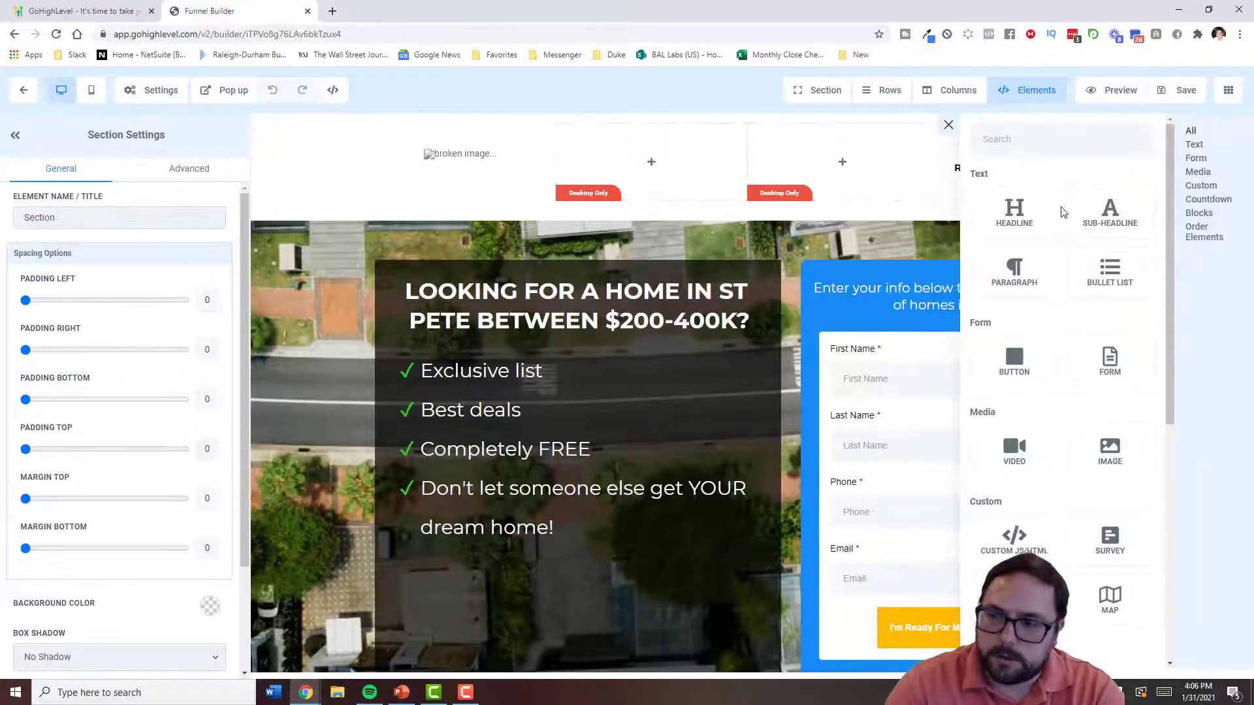
{"action": "scroll", "coordinate": [1064, 216], "scroll_direction": "down", "scroll_amount": 3}
{"action": "scroll", "coordinate": [1066, 241], "scroll_direction": "down", "scroll_amount": 5}
{"action": "scroll", "coordinate": [1065, 241], "scroll_direction": "up", "scroll_amount": 10}
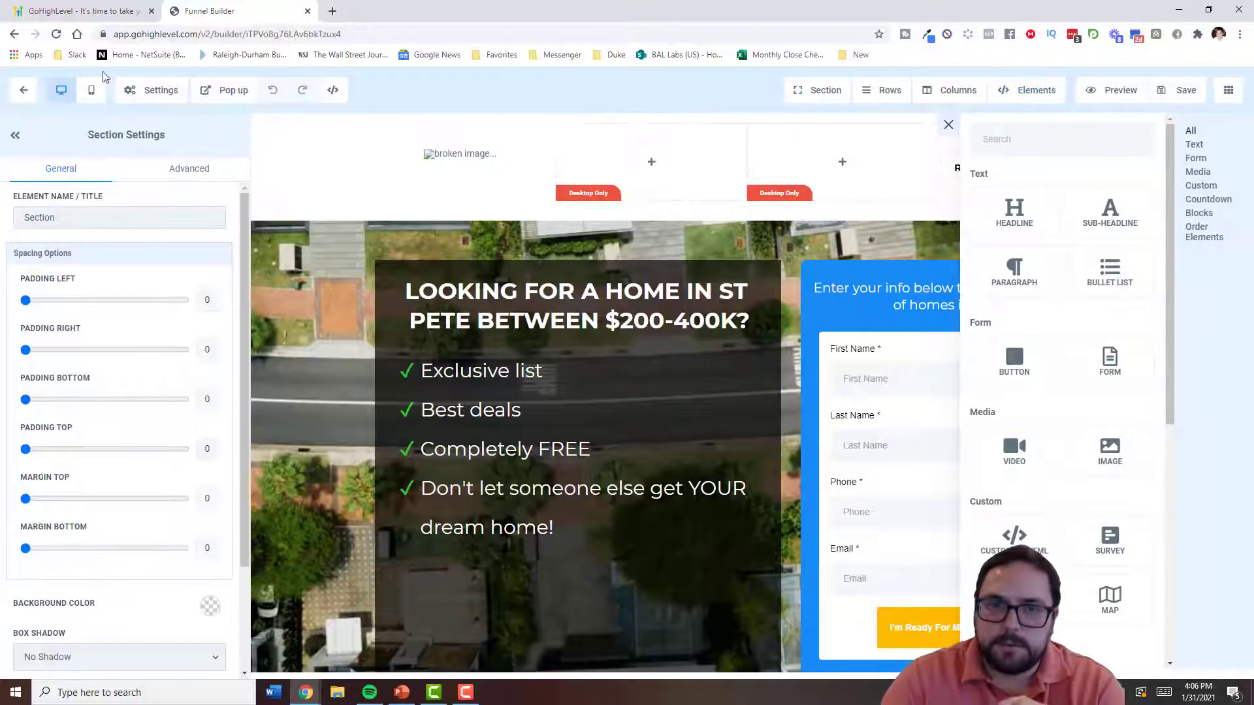
{"action": "left_click", "coordinate": [24, 92]}
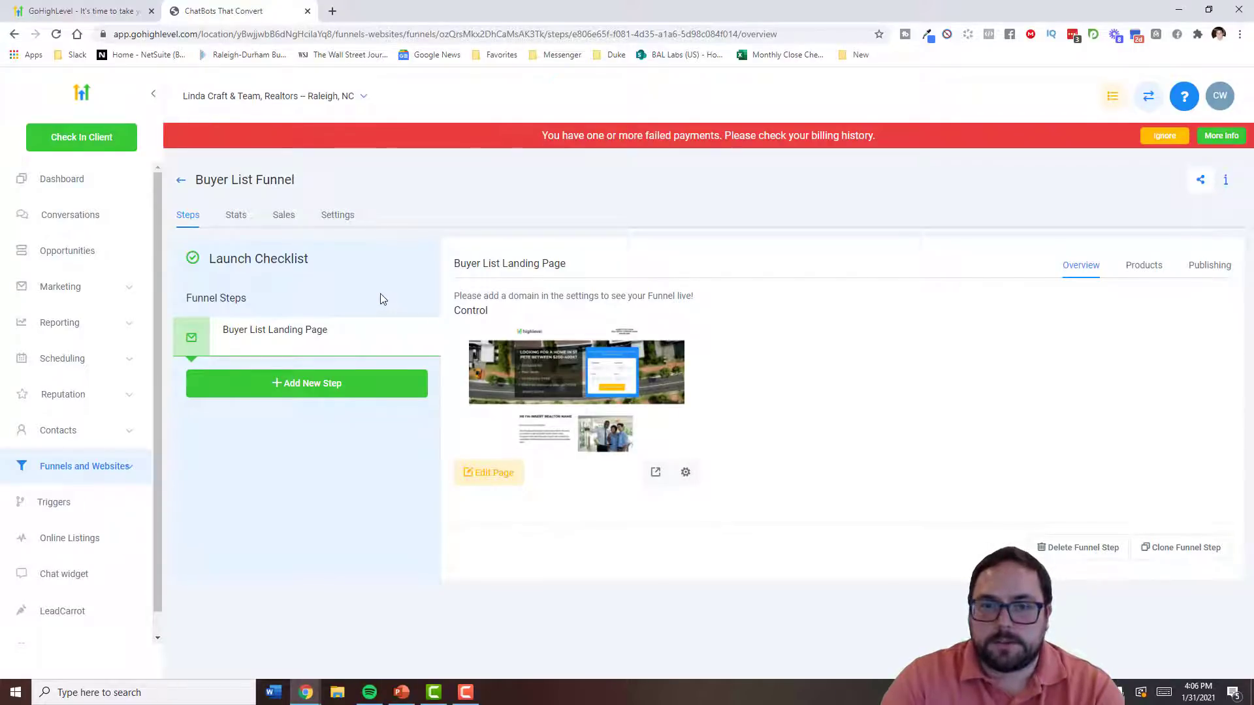
- Start a new funnel step and search for ClickFunnels in a new browser tab
{"action": "left_click", "coordinate": [295, 387]}
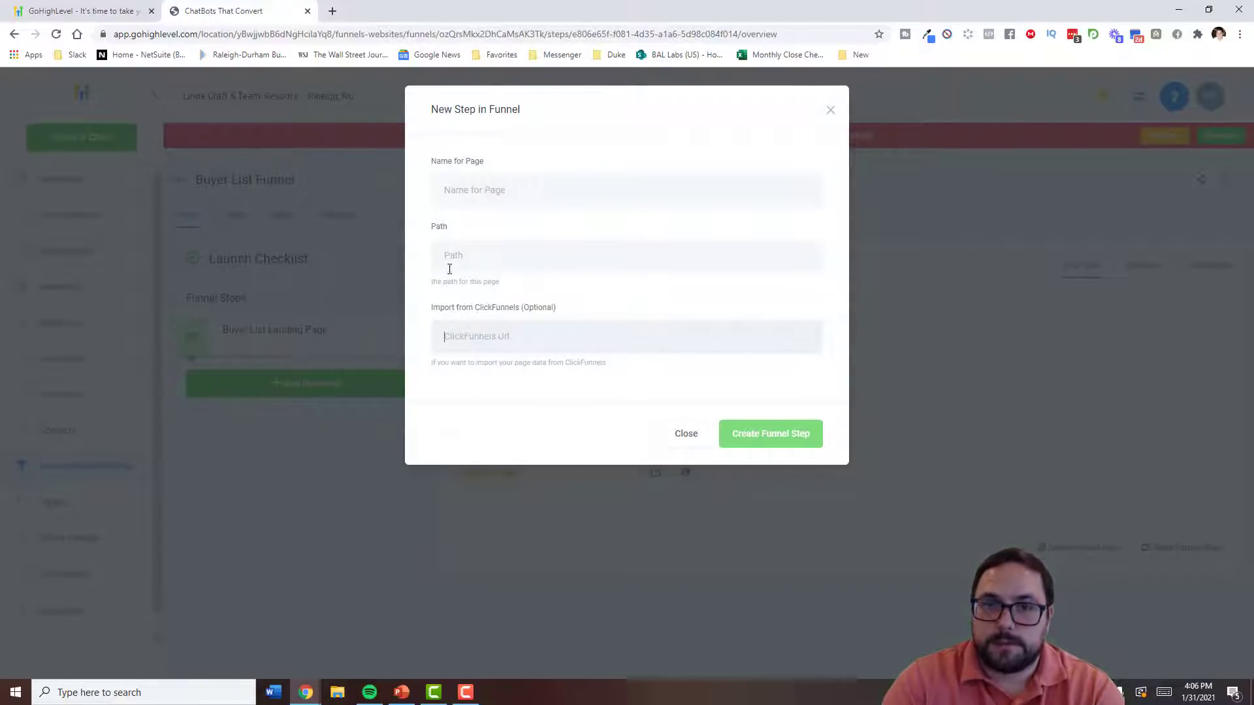
{"action": "left_click", "coordinate": [332, 11]}
{"action": "type", "text": "clickfu"}
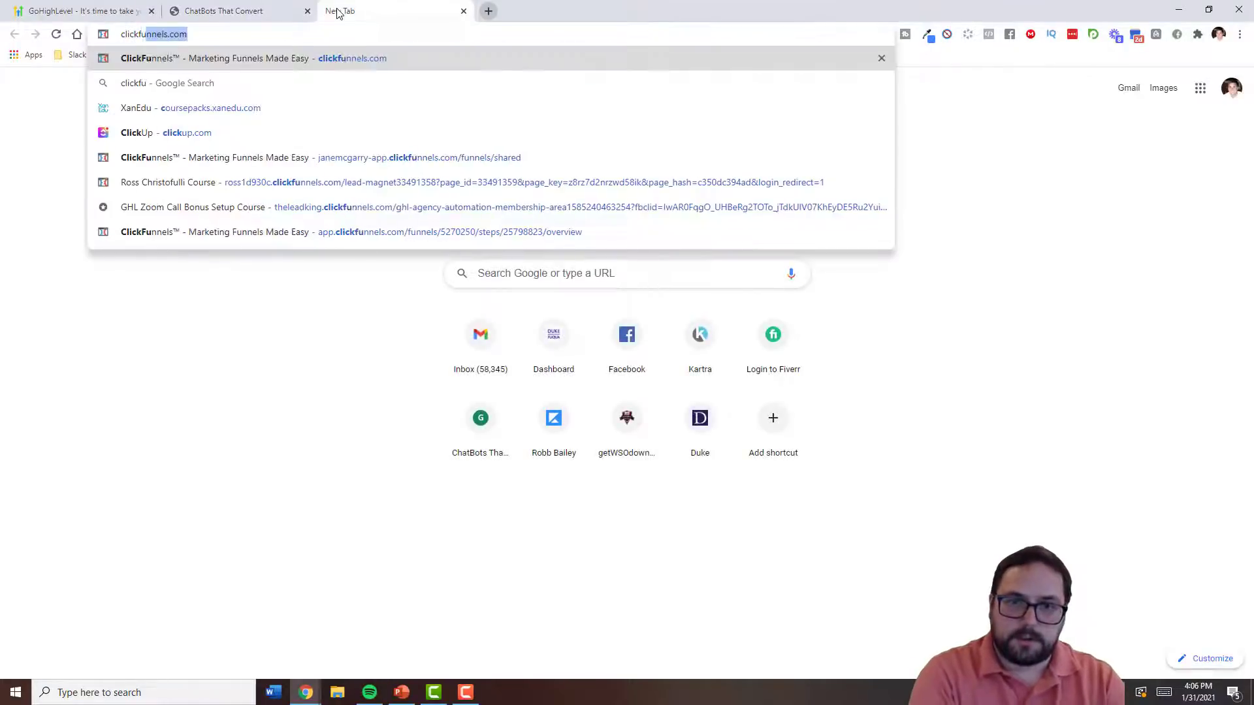
{"action": "type", "text": "ne"}
{"action": "key", "text": "Return"}
{"action": "left_click", "coordinate": [338, 34]}
{"action": "type", "text": "c"}
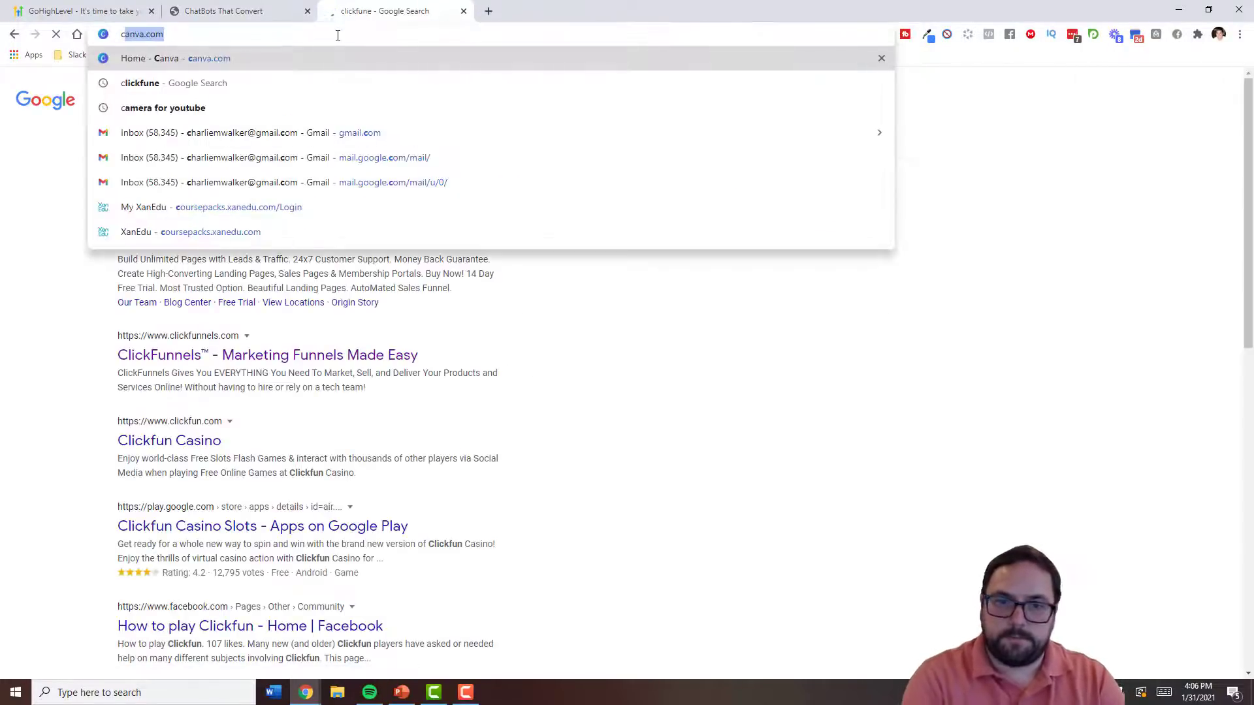
{"action": "type", "text": "lickfun"}
{"action": "key", "text": "Return"}
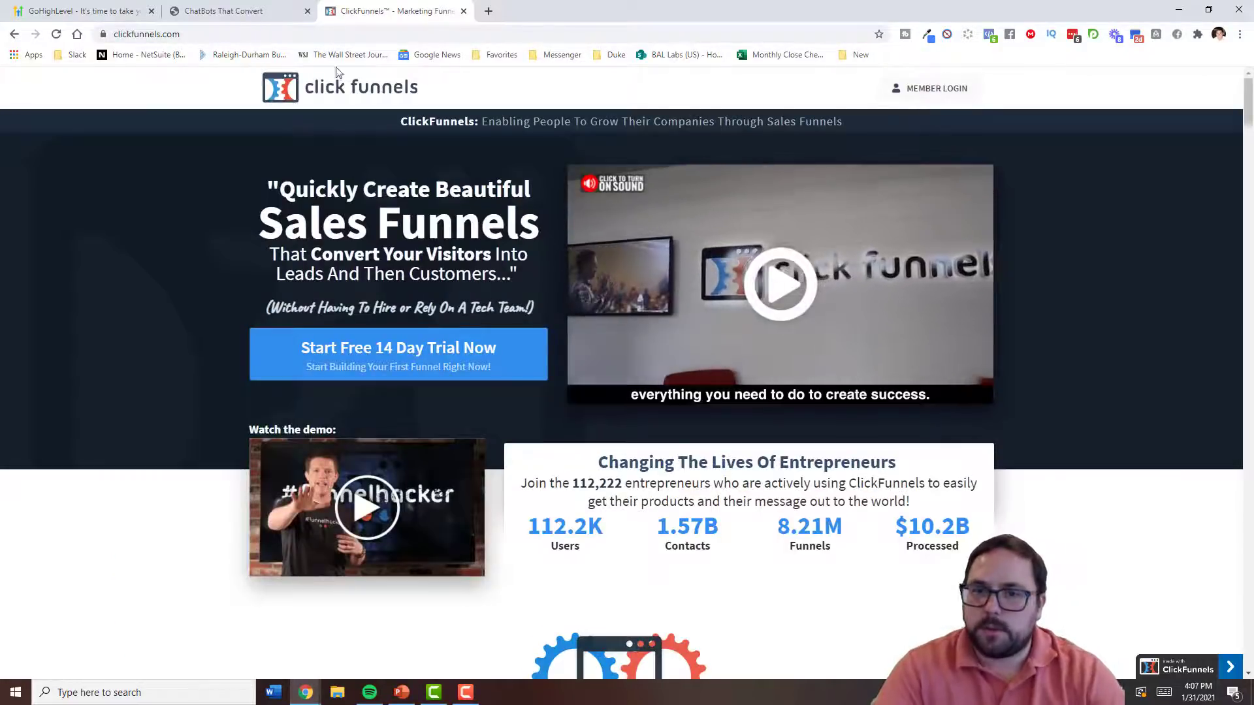
{"action": "left_click", "coordinate": [318, 32]}
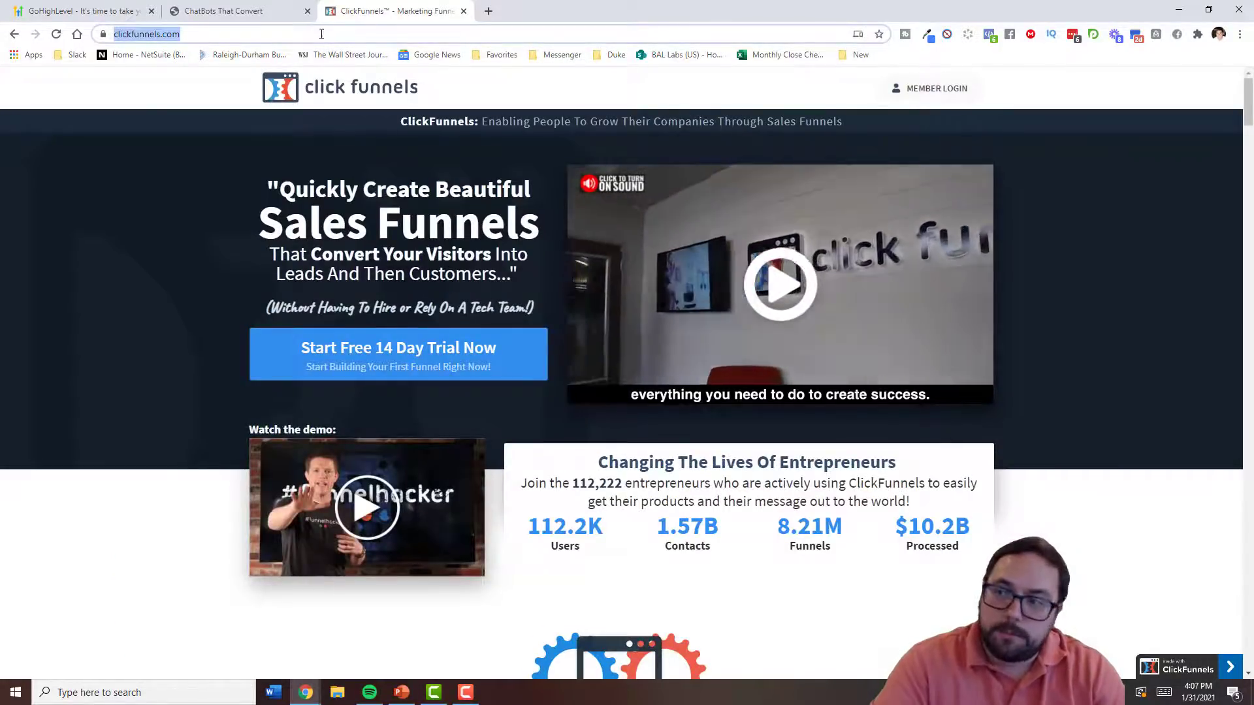
{"action": "scroll", "coordinate": [254, 258], "scroll_direction": "down", "scroll_amount": 10}
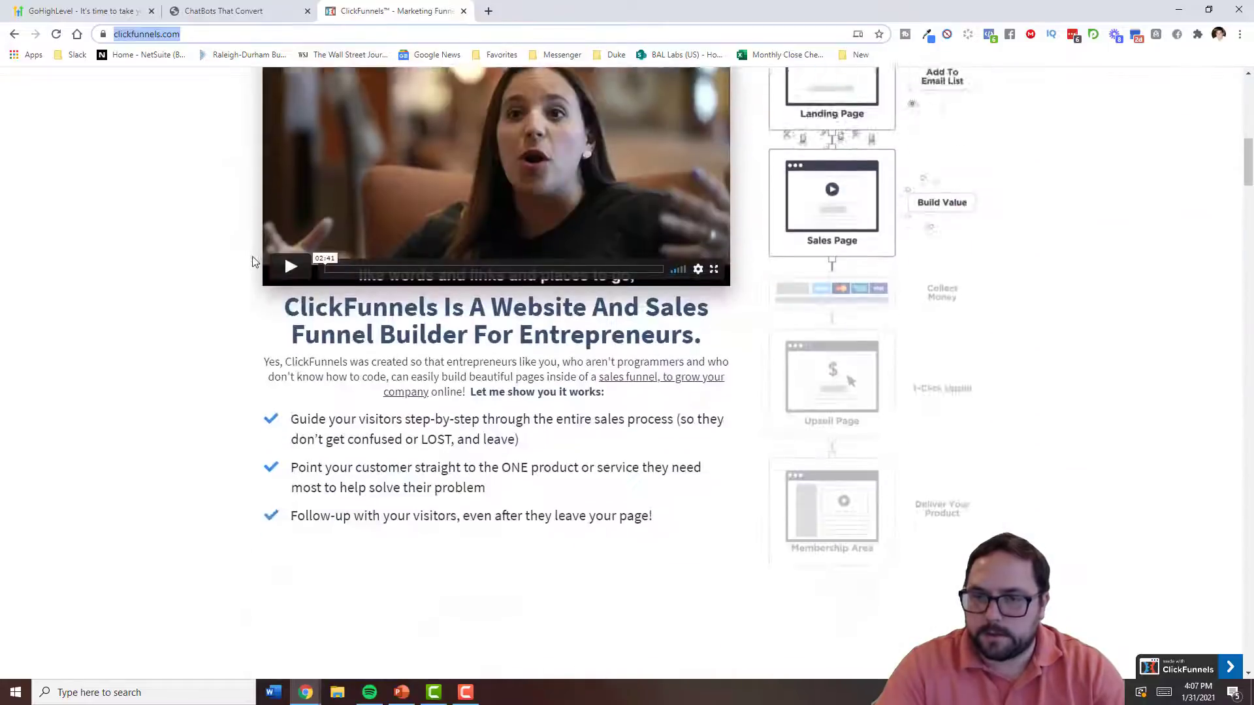
{"action": "scroll", "coordinate": [255, 261], "scroll_direction": "down", "scroll_amount": 5}
{"action": "left_click", "coordinate": [224, 10]}
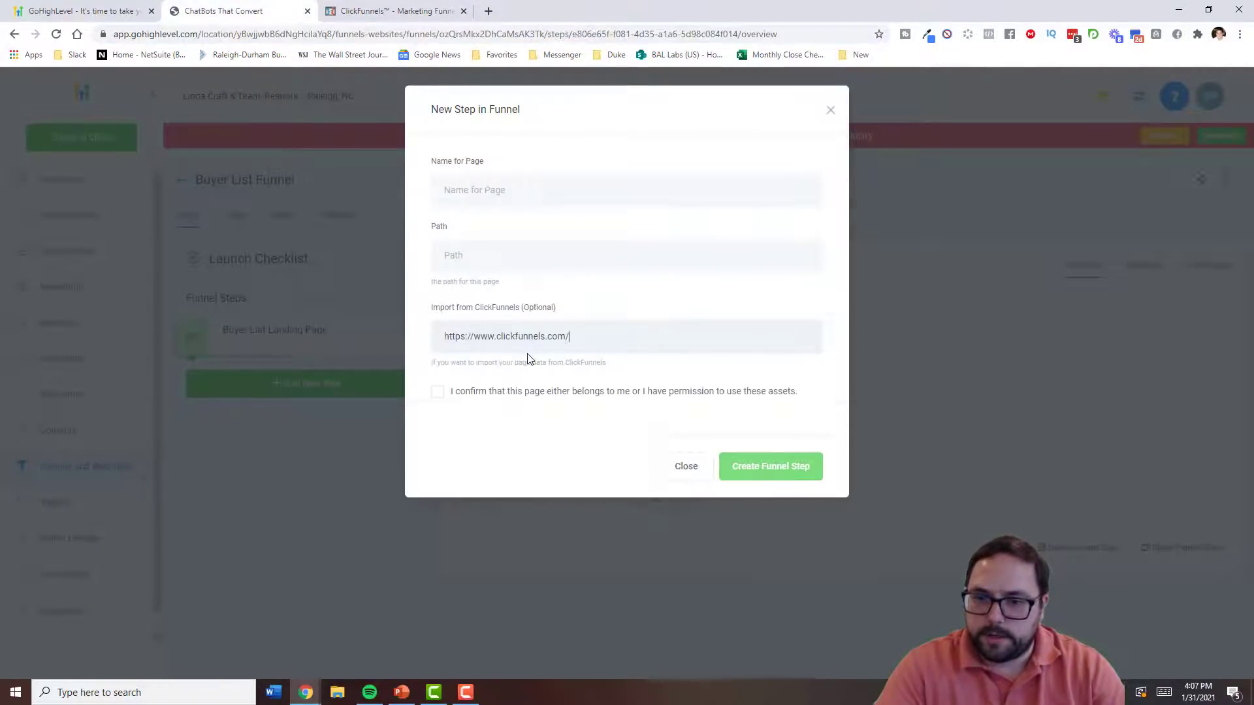
- Confirm asset permission, name the step 'Page', and create the funnel step to import it
{"action": "left_click", "coordinate": [439, 392]}
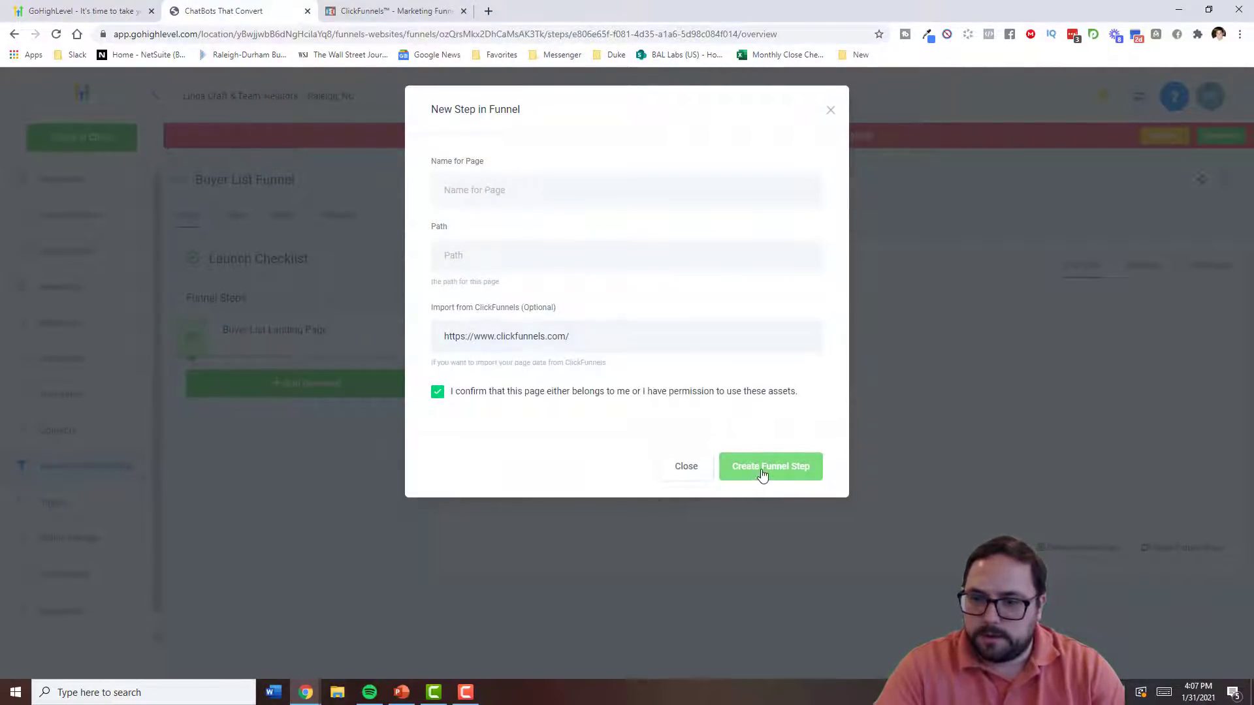
{"action": "left_click", "coordinate": [576, 194]}
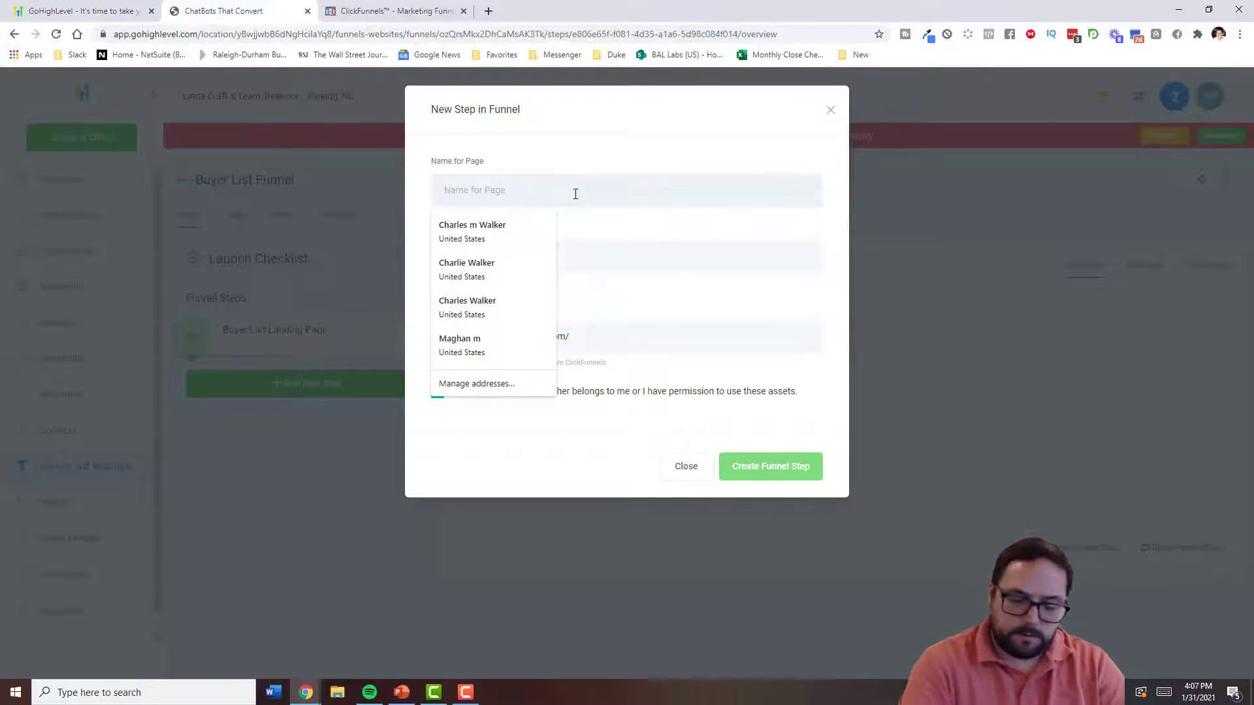
{"action": "type", "text": "Pag"}
{"action": "type", "text": "Page"}
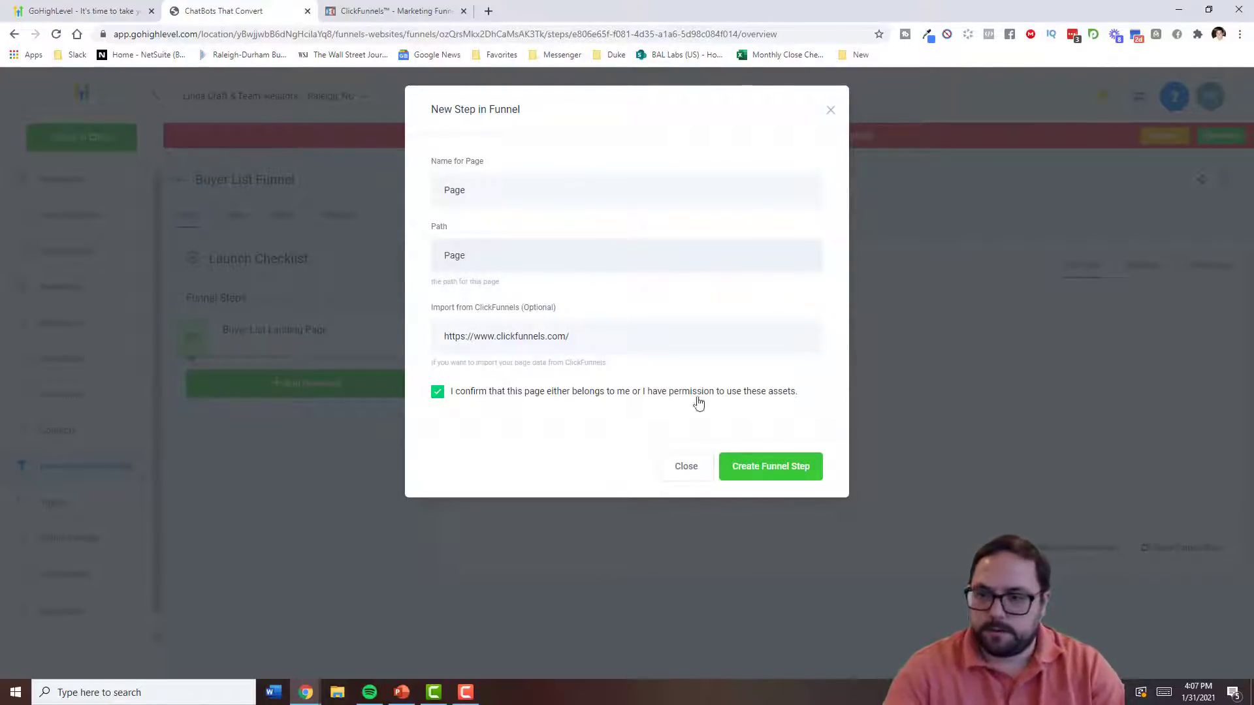
{"action": "left_click", "coordinate": [768, 467]}
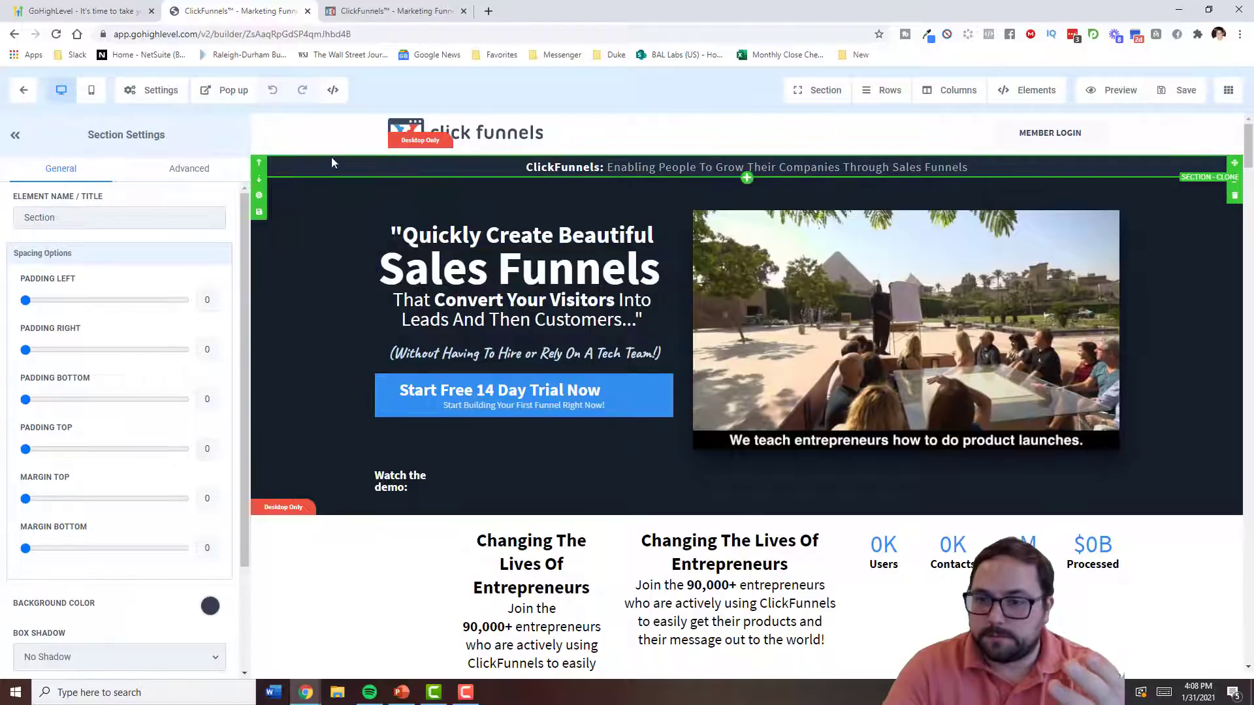
- Scroll up and down through the imported ClickFunnels page in the builder
{"action": "scroll", "coordinate": [366, 182], "scroll_direction": "down", "scroll_amount": 4}
{"action": "scroll", "coordinate": [371, 182], "scroll_direction": "down", "scroll_amount": 12}
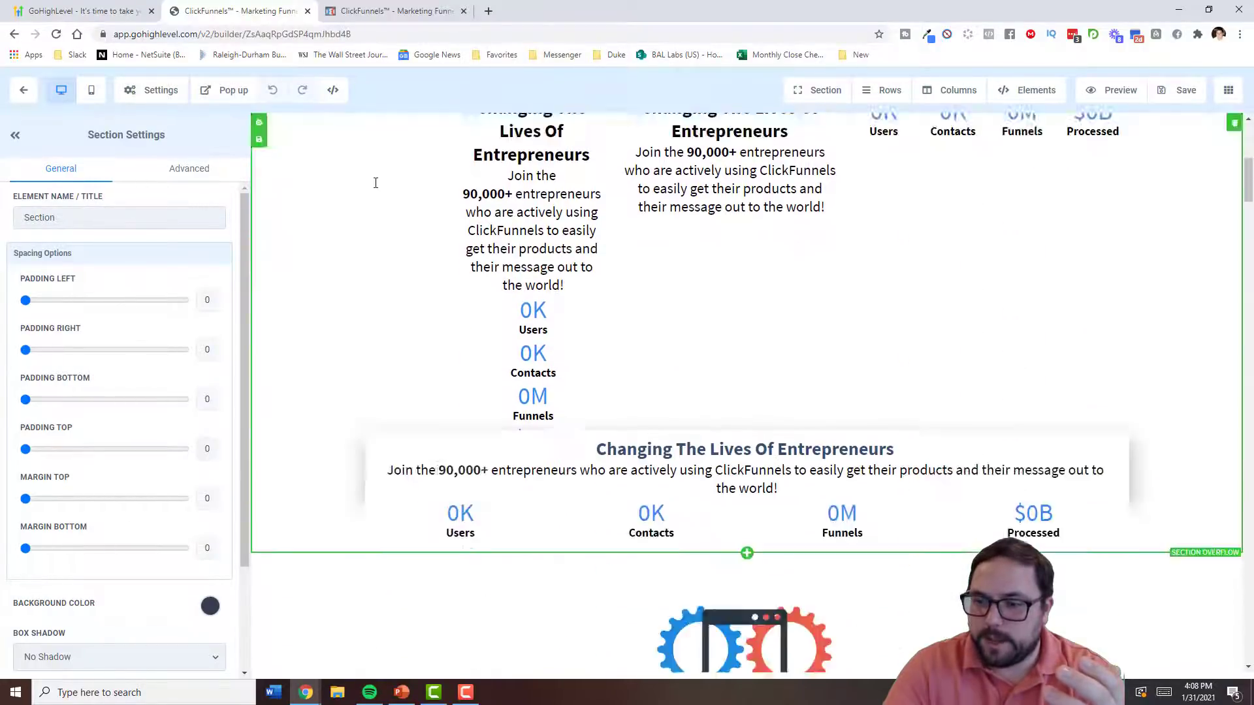
{"action": "scroll", "coordinate": [437, 206], "scroll_direction": "up", "scroll_amount": 2}
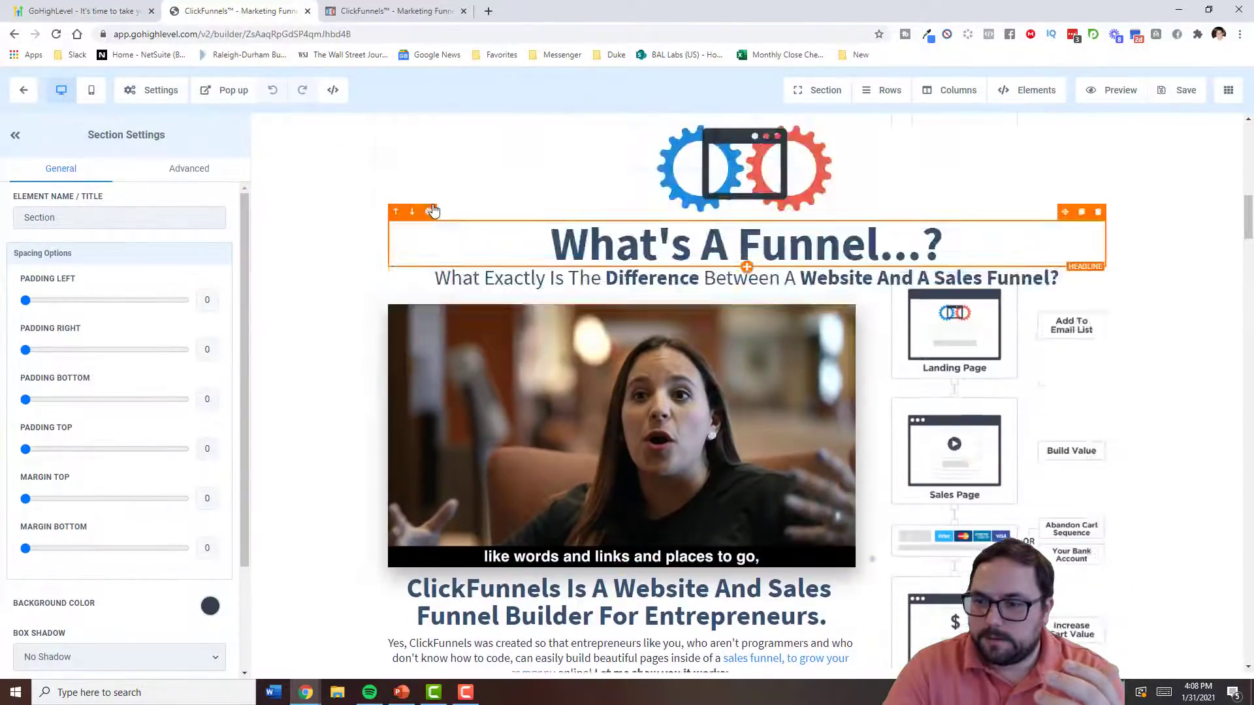
{"action": "scroll", "coordinate": [438, 196], "scroll_direction": "down", "scroll_amount": 12}
{"action": "scroll", "coordinate": [443, 188], "scroll_direction": "down", "scroll_amount": 4}
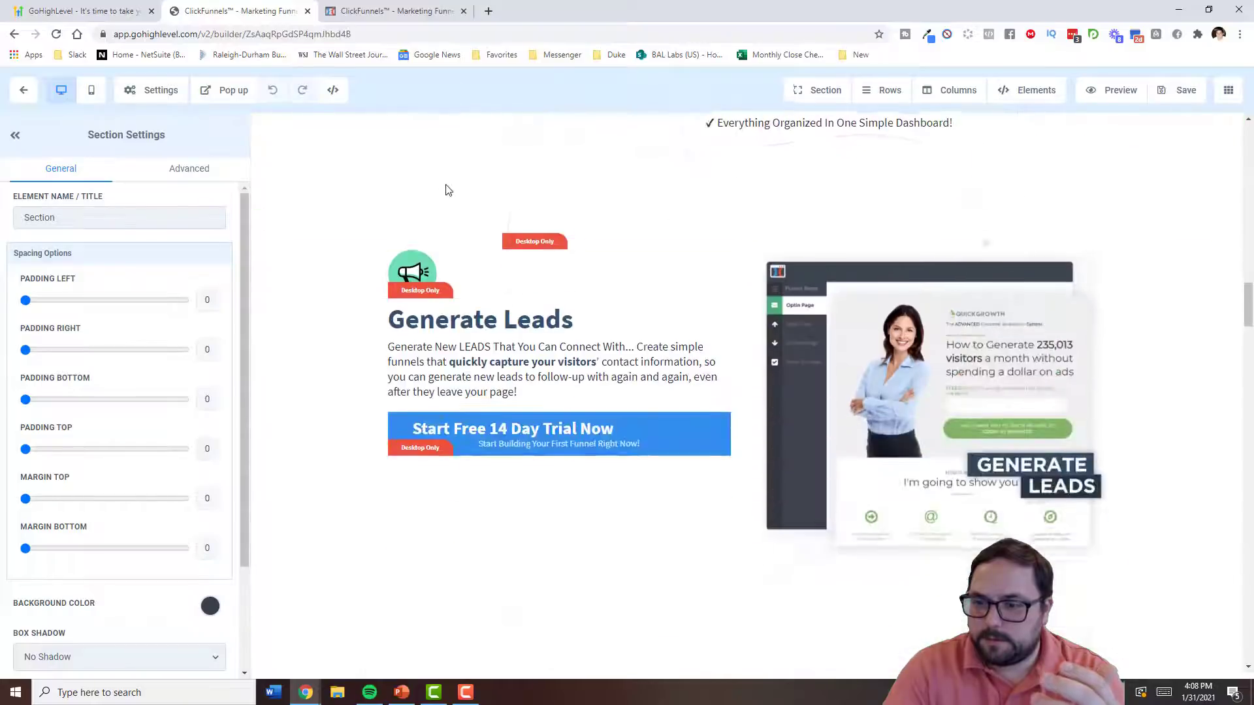
{"action": "scroll", "coordinate": [484, 219], "scroll_direction": "up", "scroll_amount": 3}
{"action": "scroll", "coordinate": [421, 244], "scroll_direction": "down", "scroll_amount": 4}
{"action": "scroll", "coordinate": [424, 235], "scroll_direction": "down", "scroll_amount": 5}
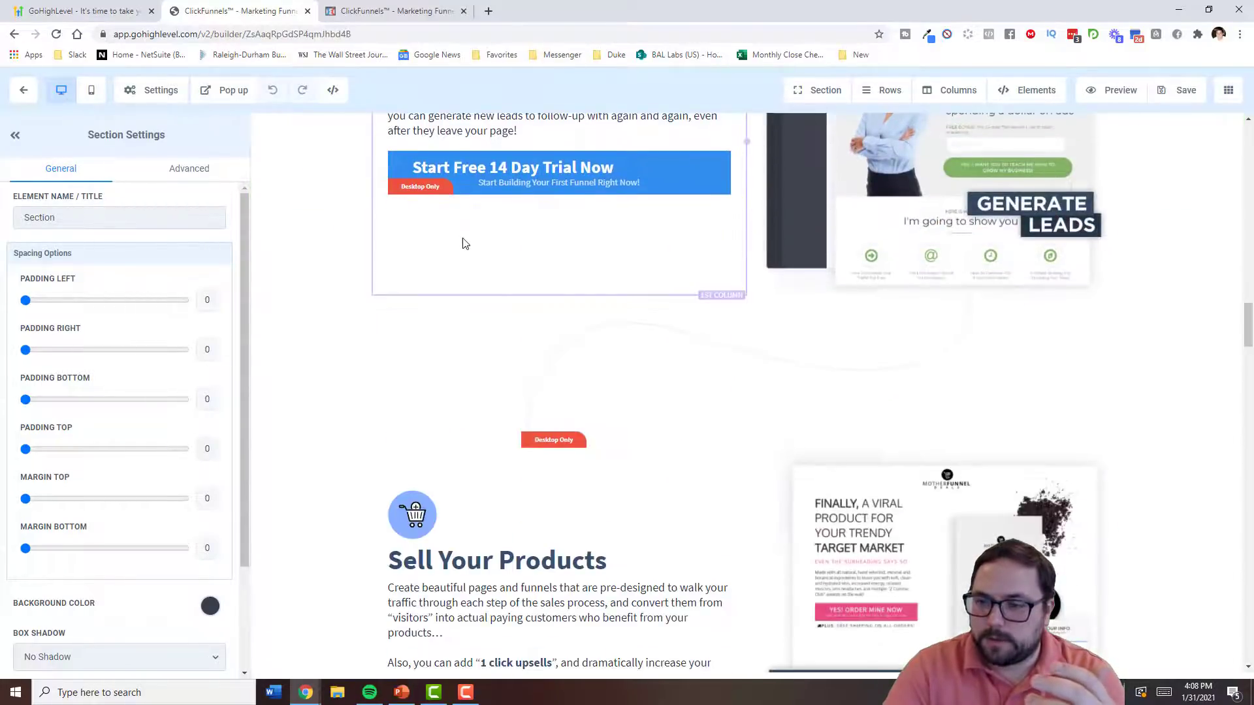
{"action": "scroll", "coordinate": [452, 262], "scroll_direction": "down", "scroll_amount": 10}
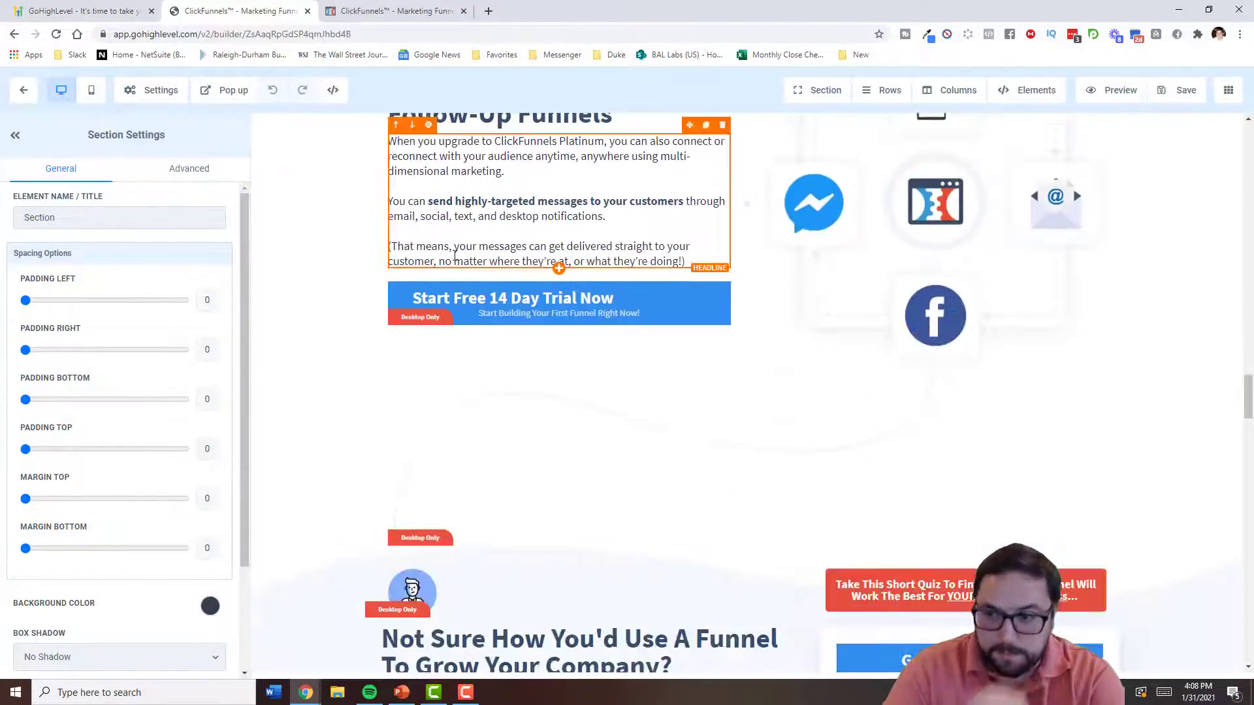
{"action": "scroll", "coordinate": [459, 252], "scroll_direction": "up", "scroll_amount": 6}
{"action": "scroll", "coordinate": [459, 250], "scroll_direction": "up", "scroll_amount": 15}
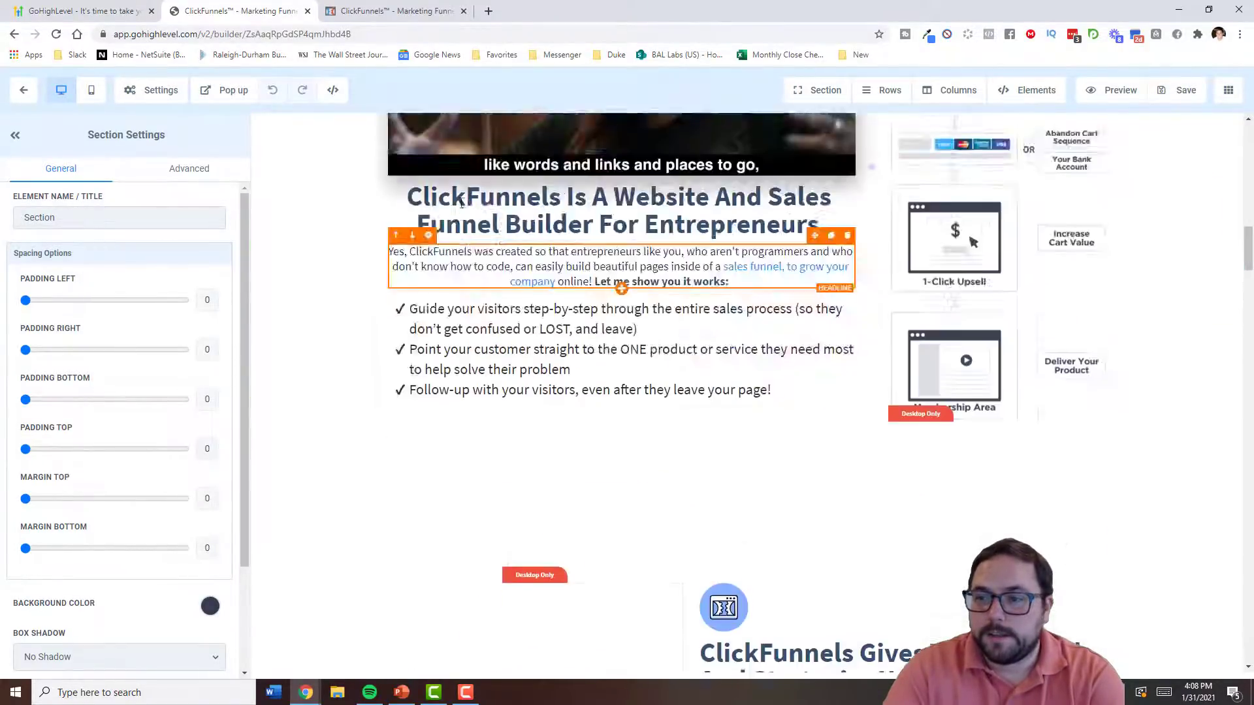
{"action": "scroll", "coordinate": [456, 193], "scroll_direction": "up", "scroll_amount": 3}
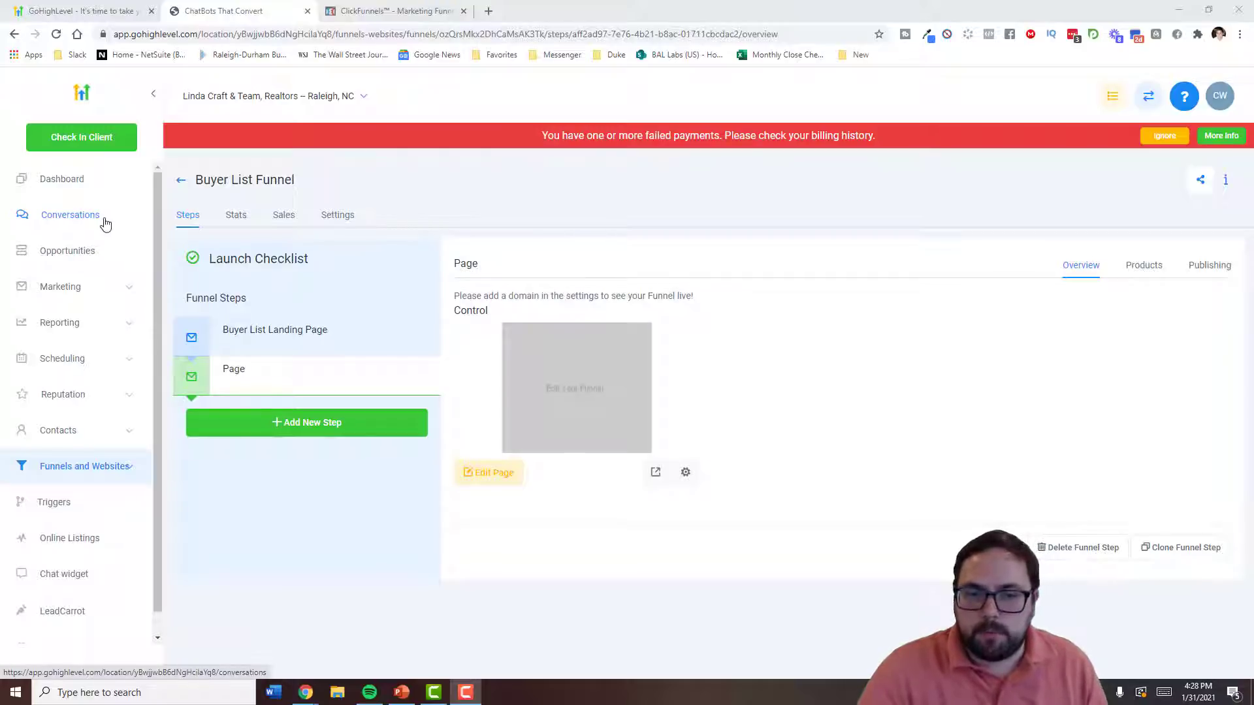
- Open the sub-account Dashboard and scroll through its cards, including 0 reviews and 0 average rating
{"action": "left_click", "coordinate": [93, 185]}
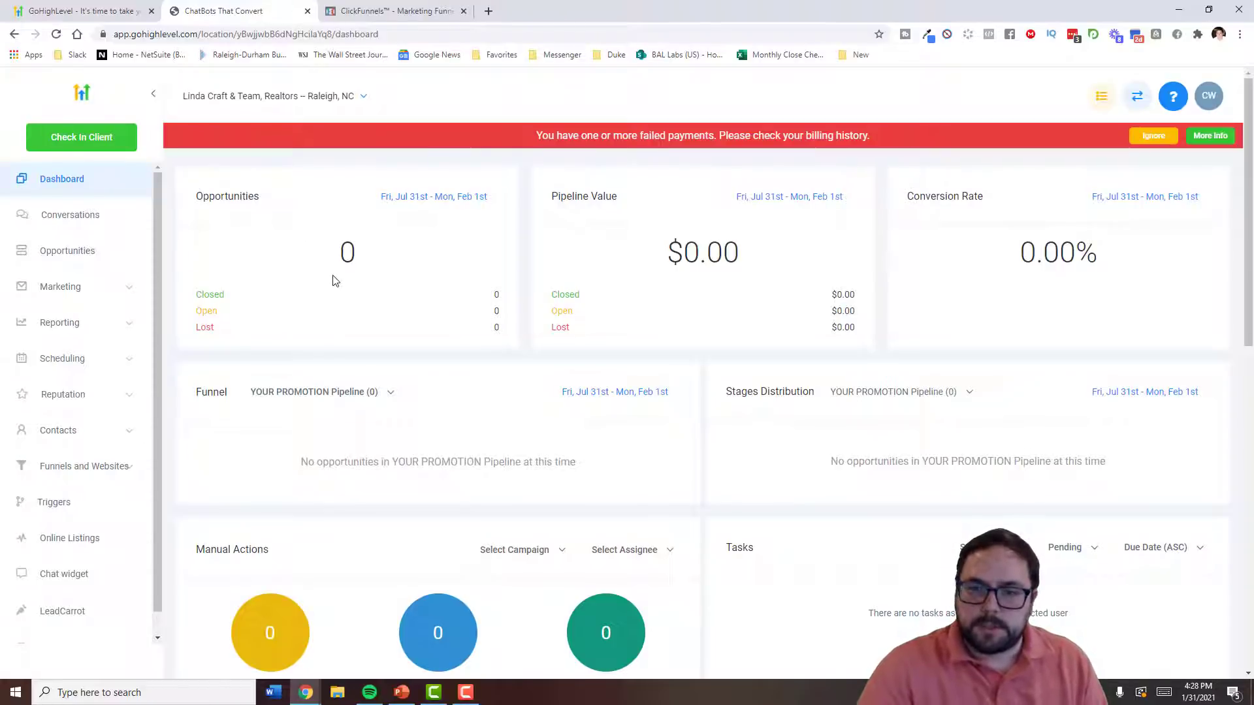
{"action": "scroll", "coordinate": [326, 233], "scroll_direction": "down", "scroll_amount": 1}
{"action": "scroll", "coordinate": [388, 215], "scroll_direction": "up", "scroll_amount": 1}
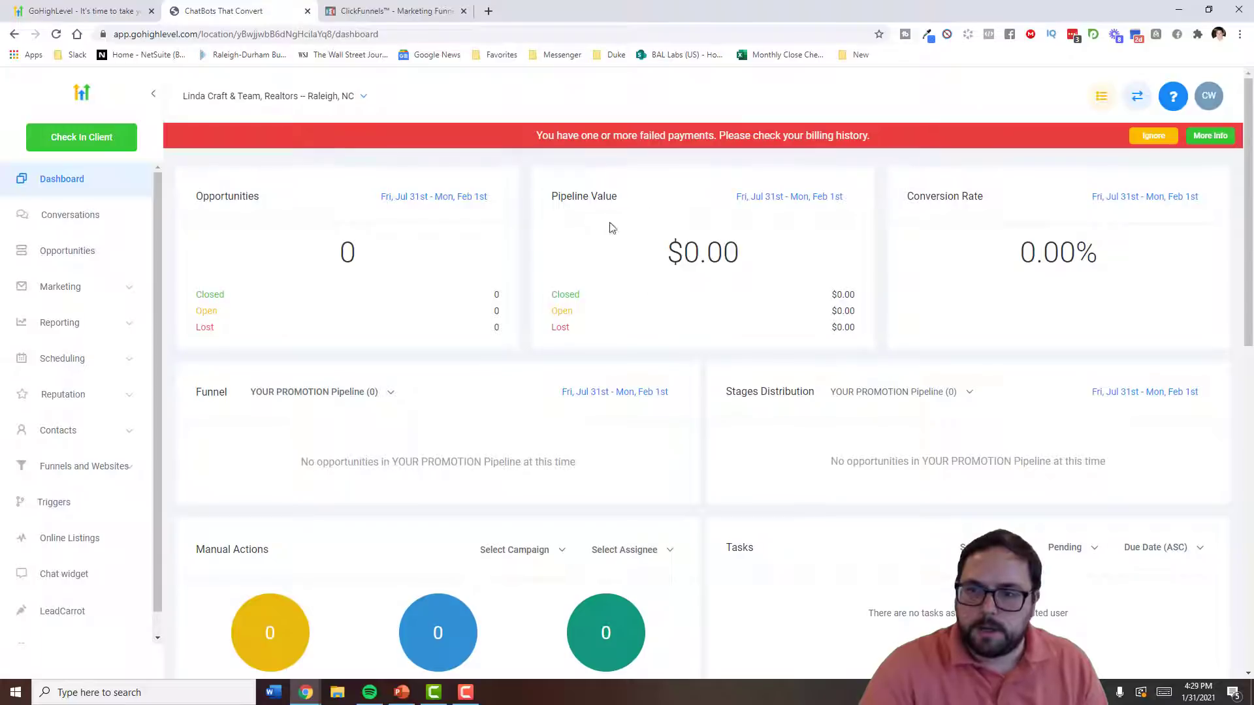
{"action": "scroll", "coordinate": [454, 280], "scroll_direction": "down", "scroll_amount": 7}
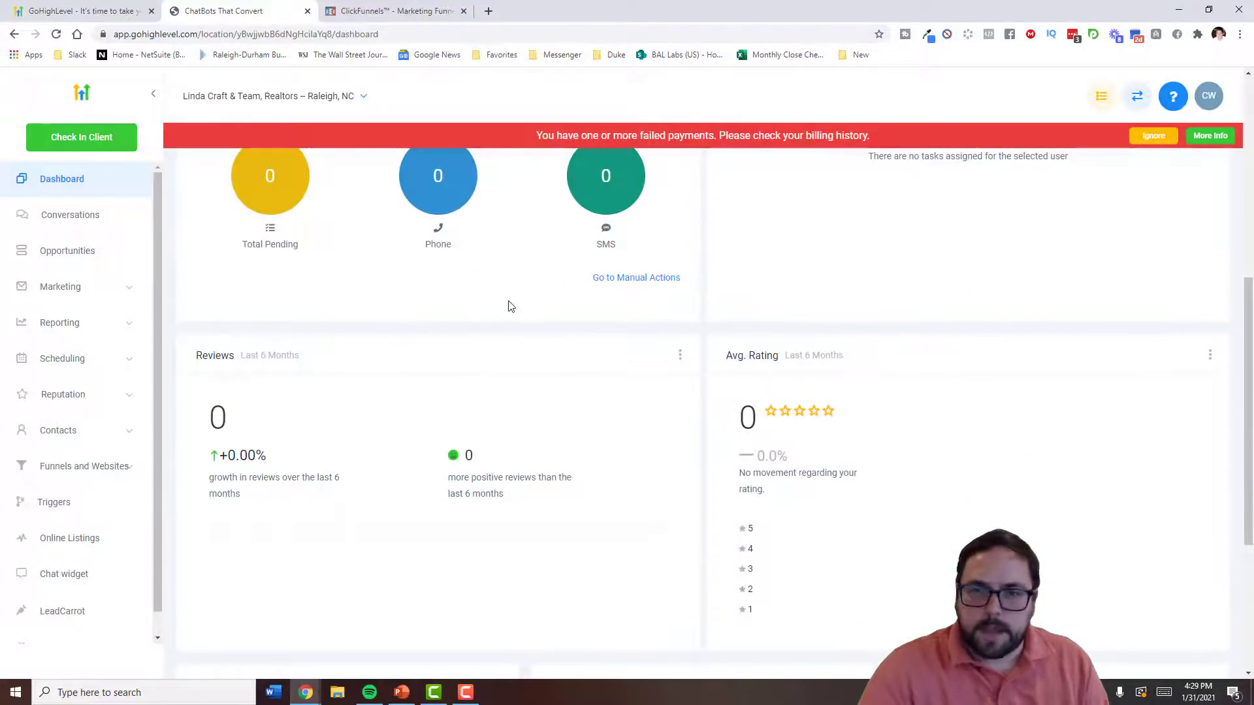
{"action": "scroll", "coordinate": [490, 306], "scroll_direction": "up", "scroll_amount": 7}
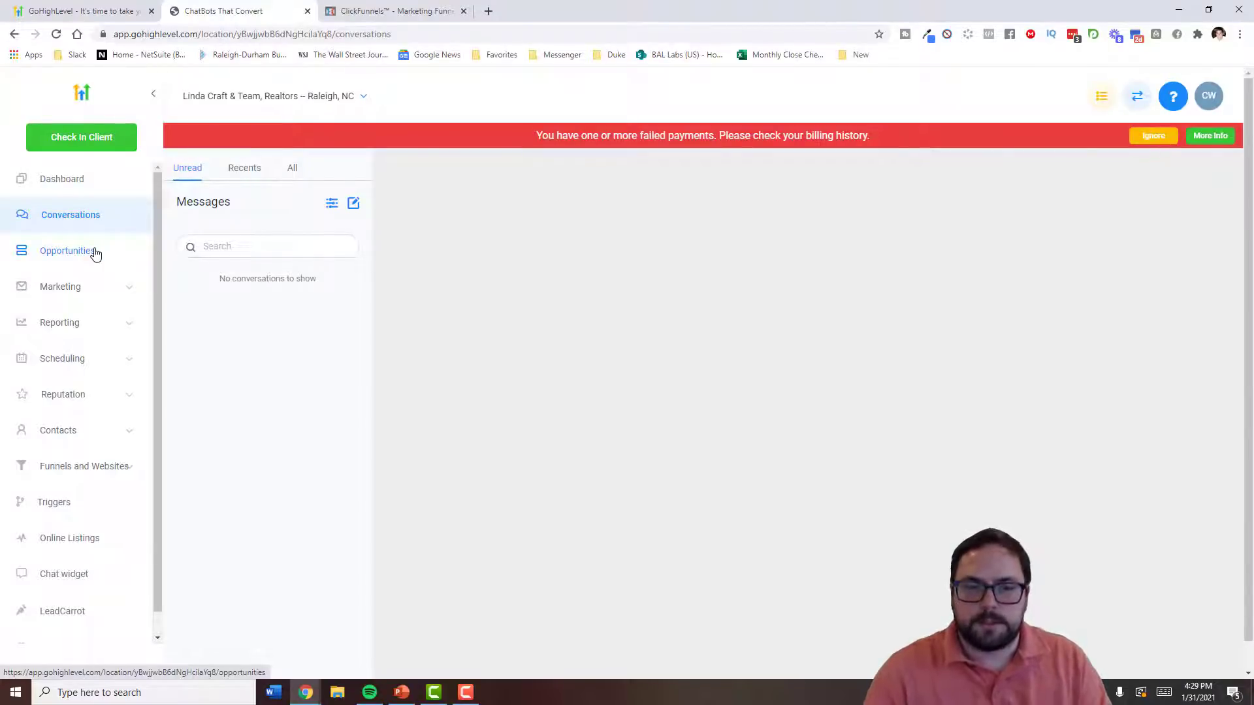
- Show the Opportunities board and its New Leads, Hot Leads, Booking Requested and Booking Confirmed stages
{"action": "left_click", "coordinate": [87, 250]}
{"action": "left_click", "coordinate": [69, 264]}
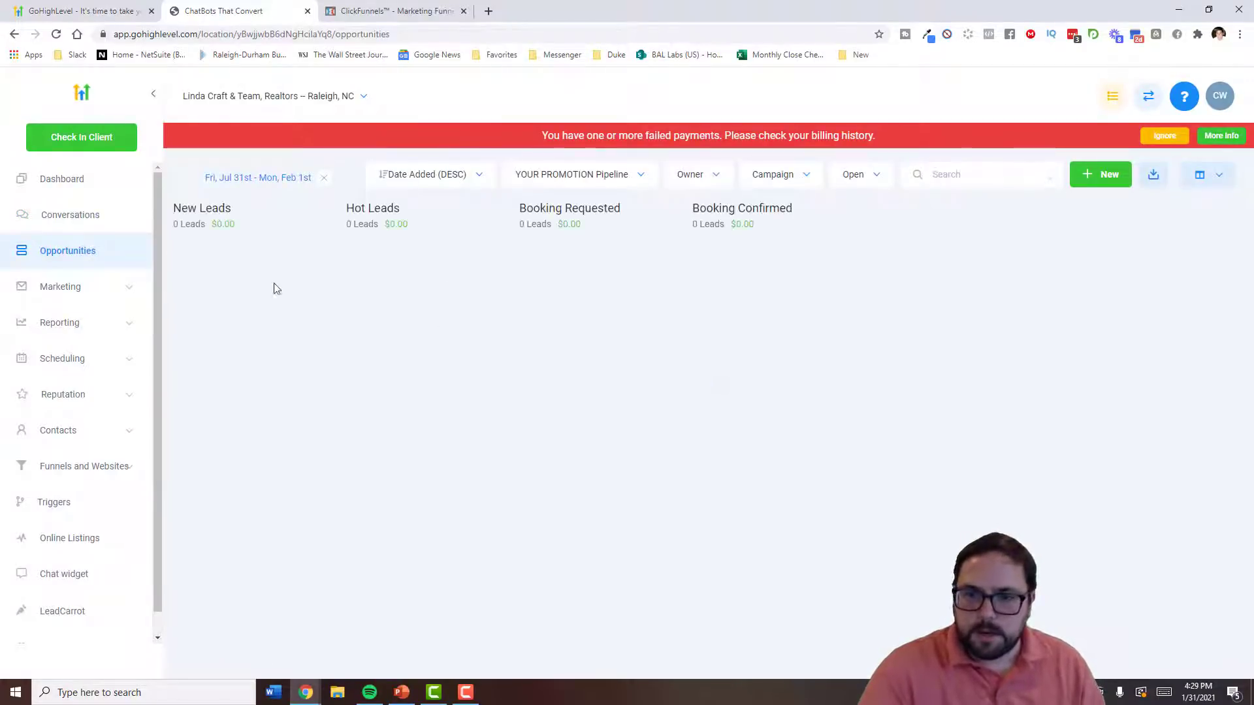
{"action": "left_click_drag", "start_coordinate": [188, 208], "coordinate": [258, 213]}
{"action": "left_click", "coordinate": [260, 215]}
{"action": "double_click", "coordinate": [215, 208]}
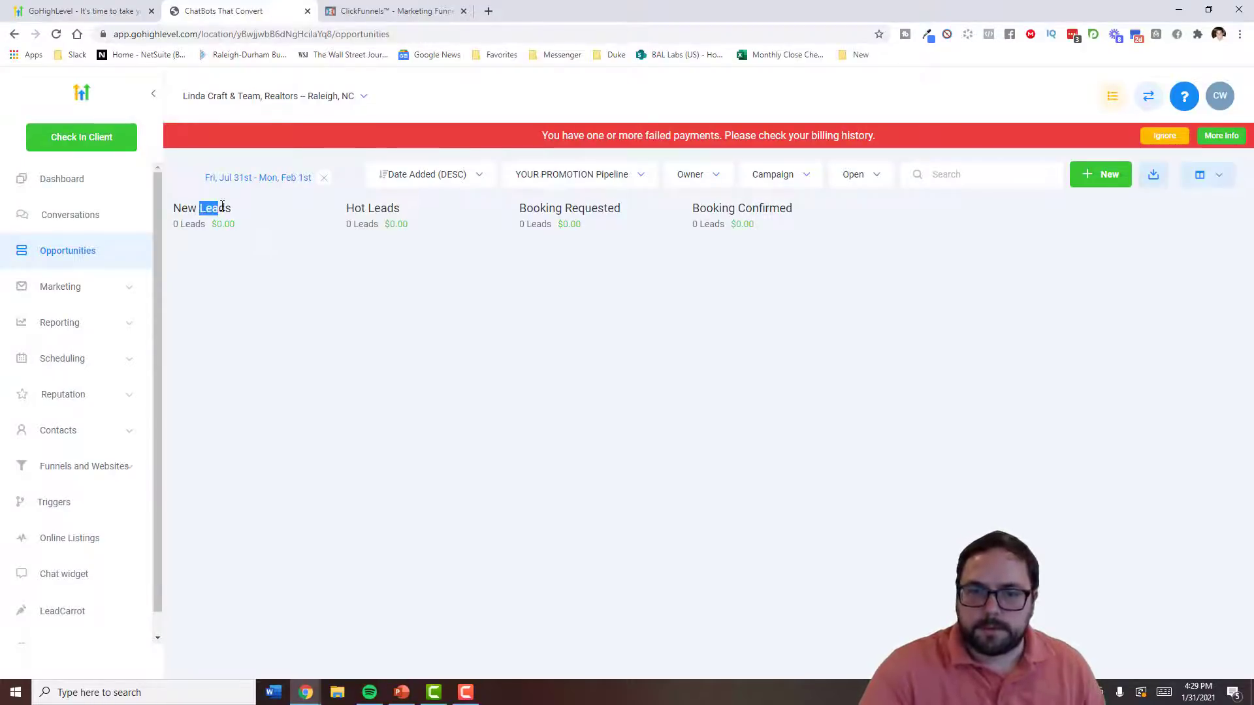
{"action": "left_click_drag", "start_coordinate": [367, 207], "coordinate": [399, 209]}
{"action": "left_click_drag", "start_coordinate": [562, 207], "coordinate": [603, 209]}
{"action": "left_click", "coordinate": [783, 209]}
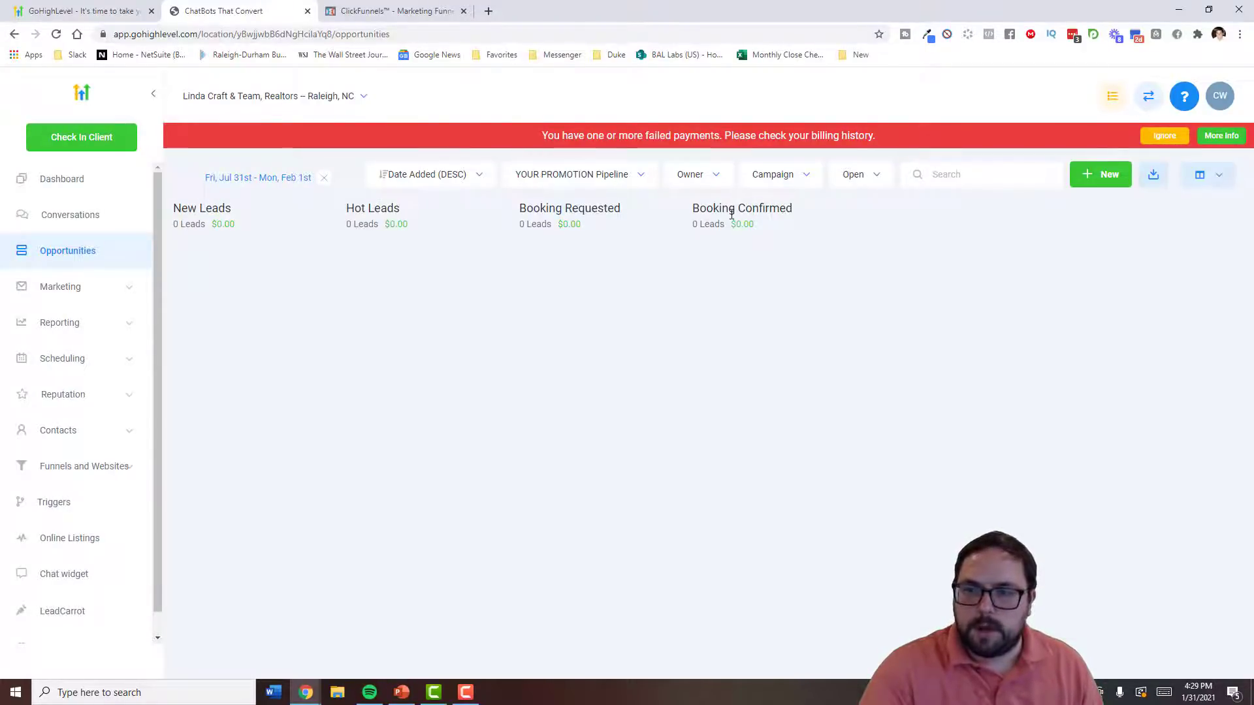
- Check the date-added sort and pipeline dropdowns, then open Marketing Campaigns
{"action": "left_click", "coordinate": [472, 180]}
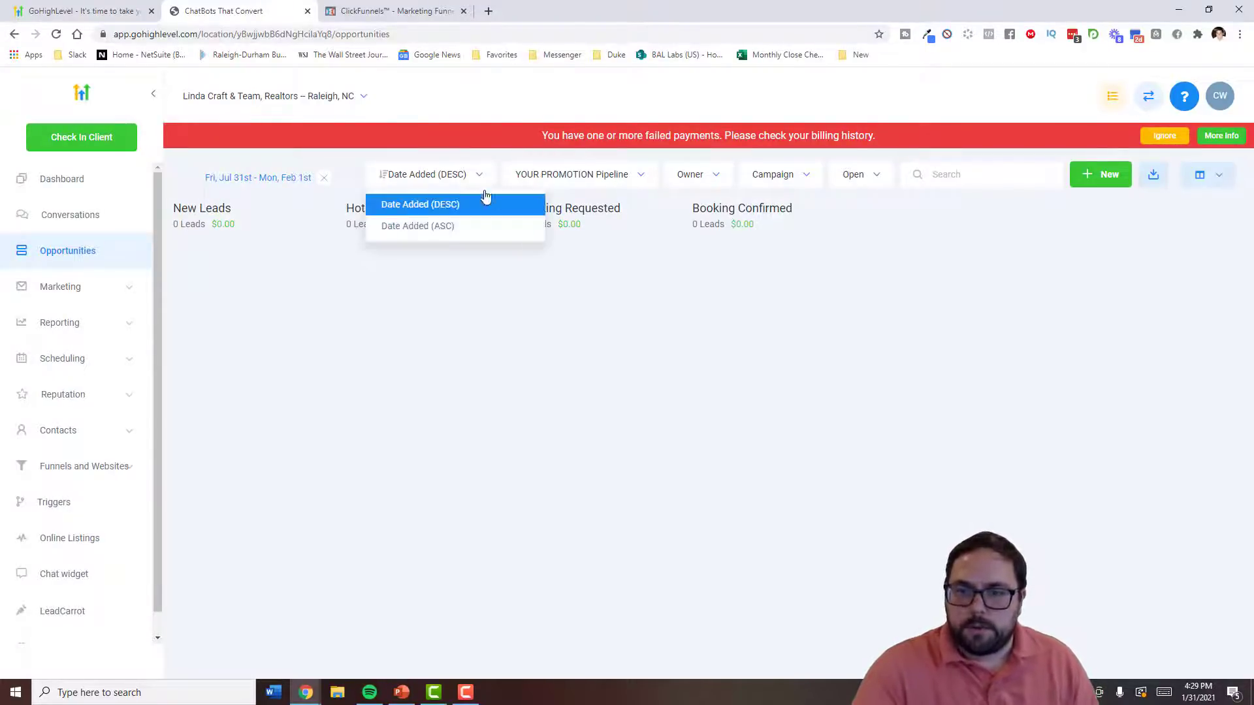
{"action": "left_click", "coordinate": [636, 176]}
{"action": "left_click", "coordinate": [622, 204]}
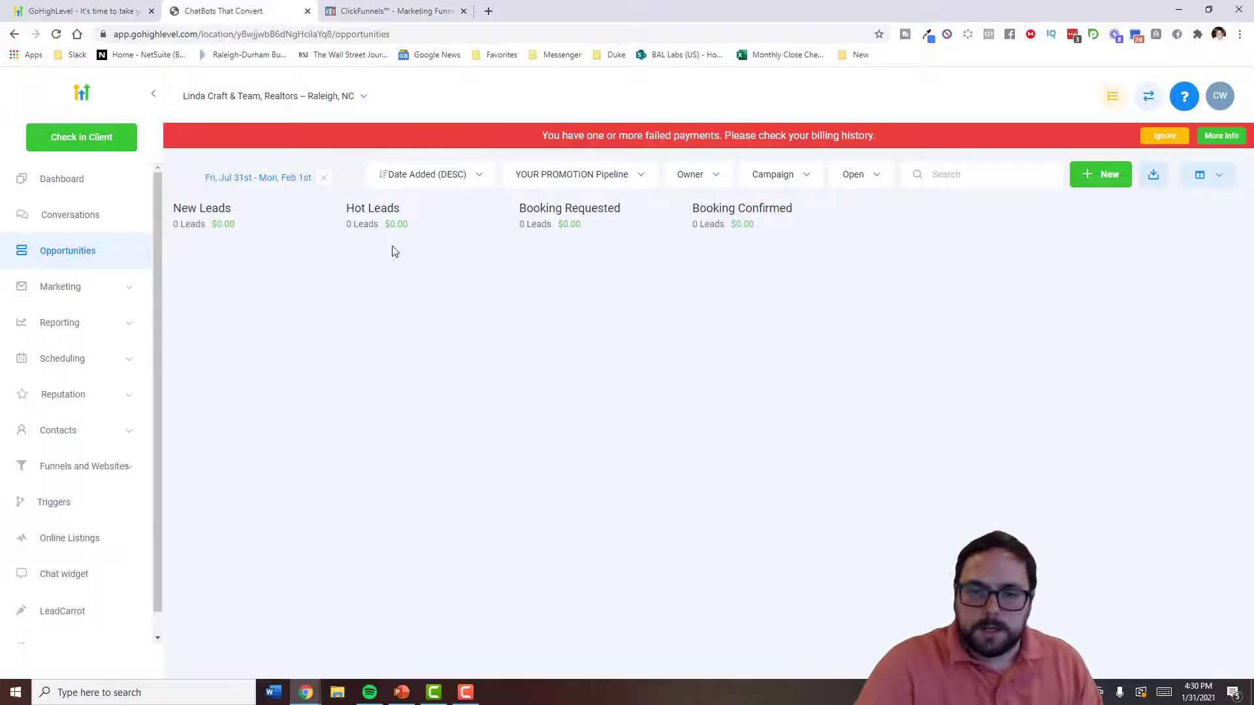
{"action": "left_click", "coordinate": [79, 288]}
{"action": "left_click", "coordinate": [49, 266]}
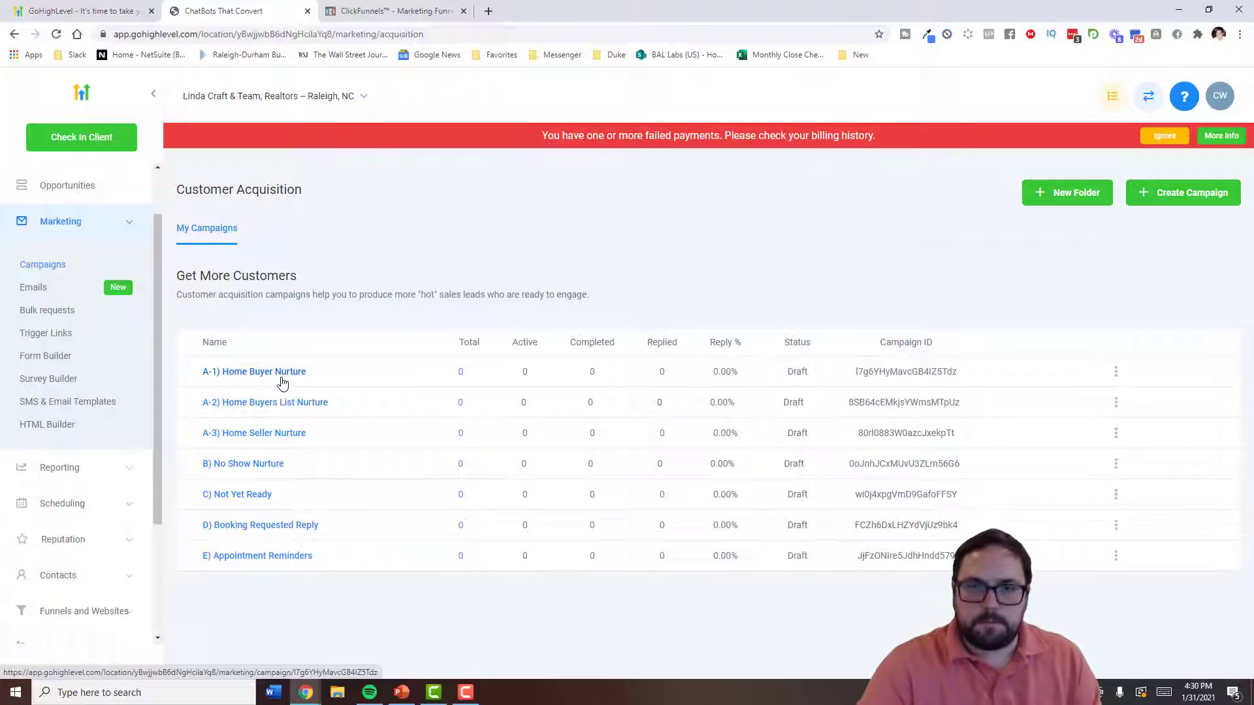
- Open the A-1) Home Buyer Nurture campaign, return to Campaigns, then open Marketing Emails
{"action": "left_click", "coordinate": [272, 377]}
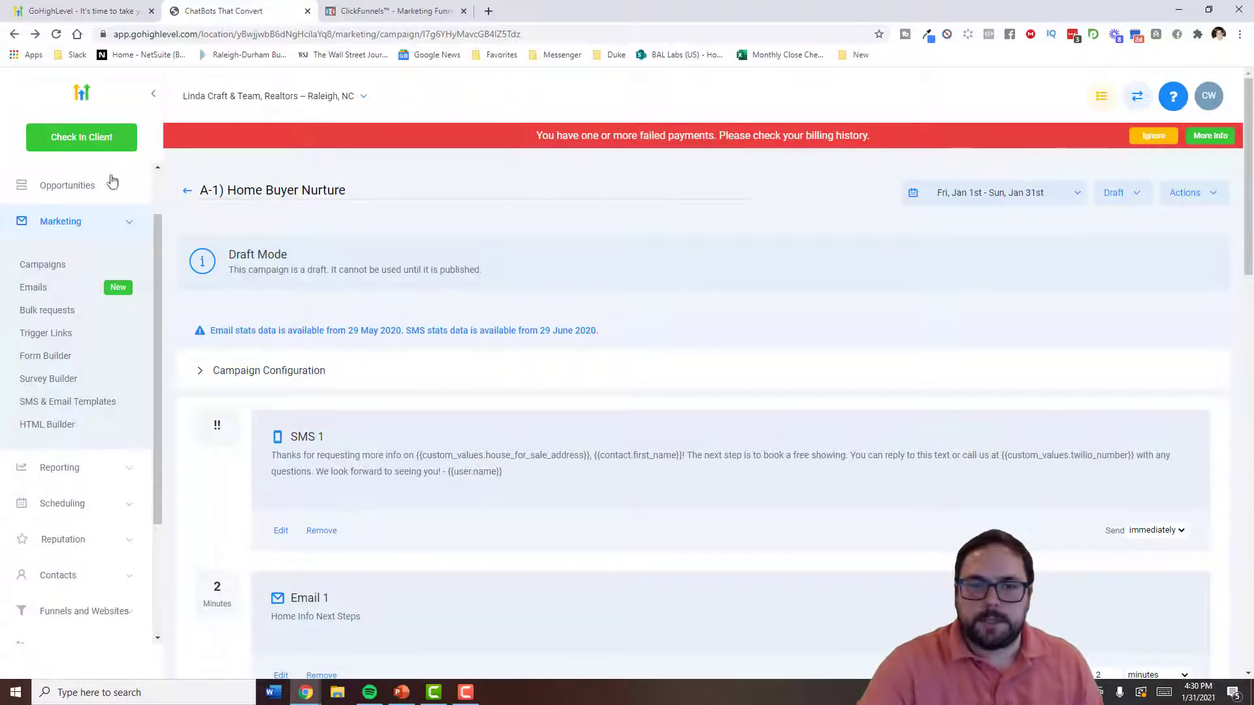
{"action": "left_click", "coordinate": [16, 35]}
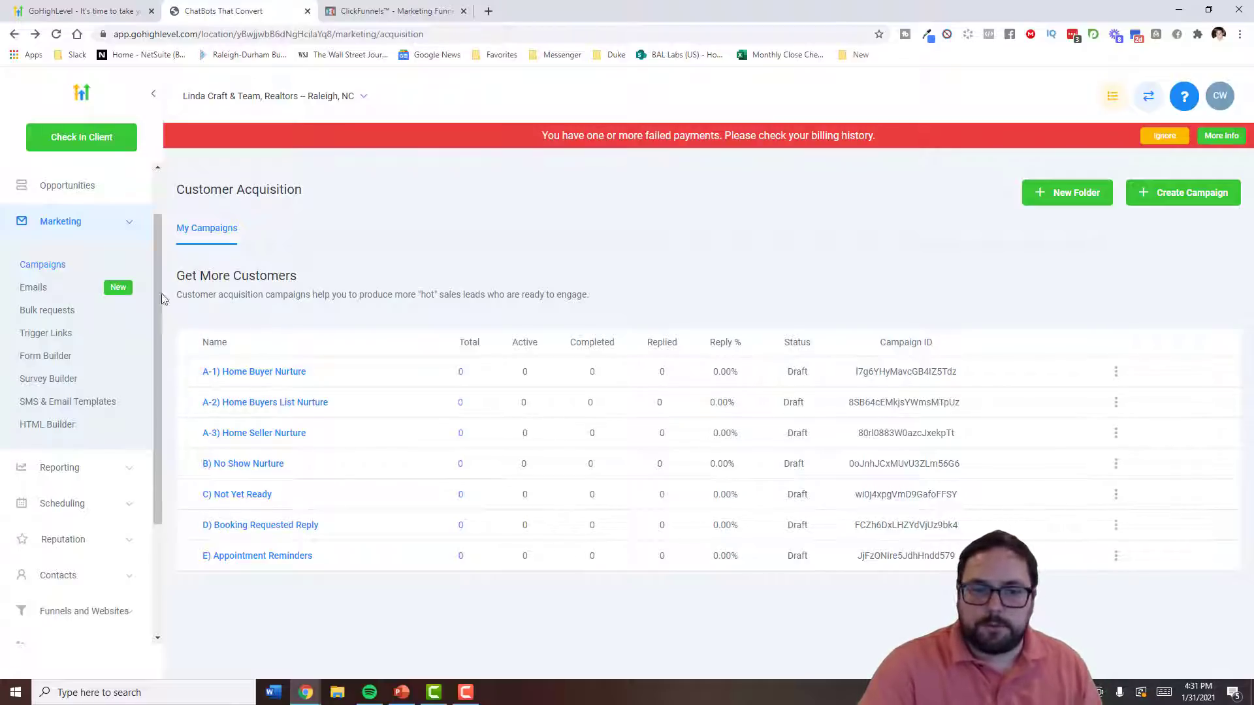
{"action": "left_click", "coordinate": [48, 289]}
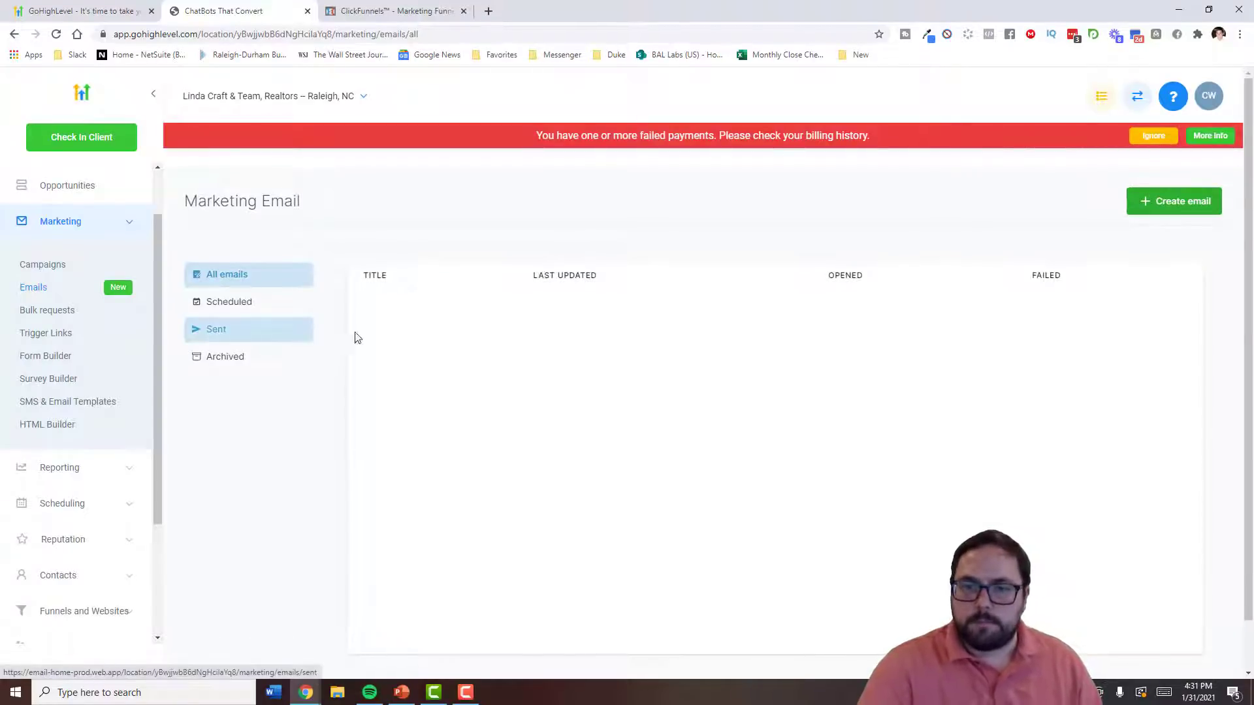
- Browse the Create email starter templates, then open the empty Bulk Requests page
{"action": "scroll", "coordinate": [424, 346], "scroll_direction": "down", "scroll_amount": 1}
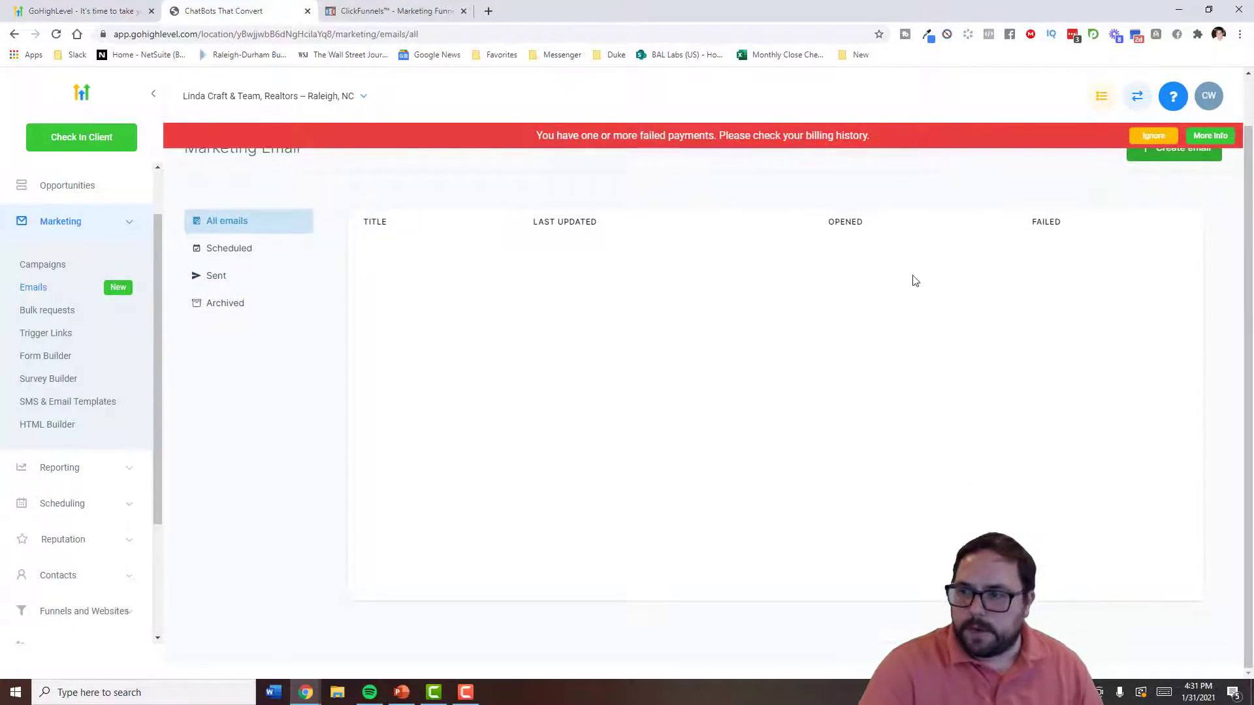
{"action": "scroll", "coordinate": [1045, 255], "scroll_direction": "up", "scroll_amount": 1}
{"action": "left_click", "coordinate": [1162, 206]}
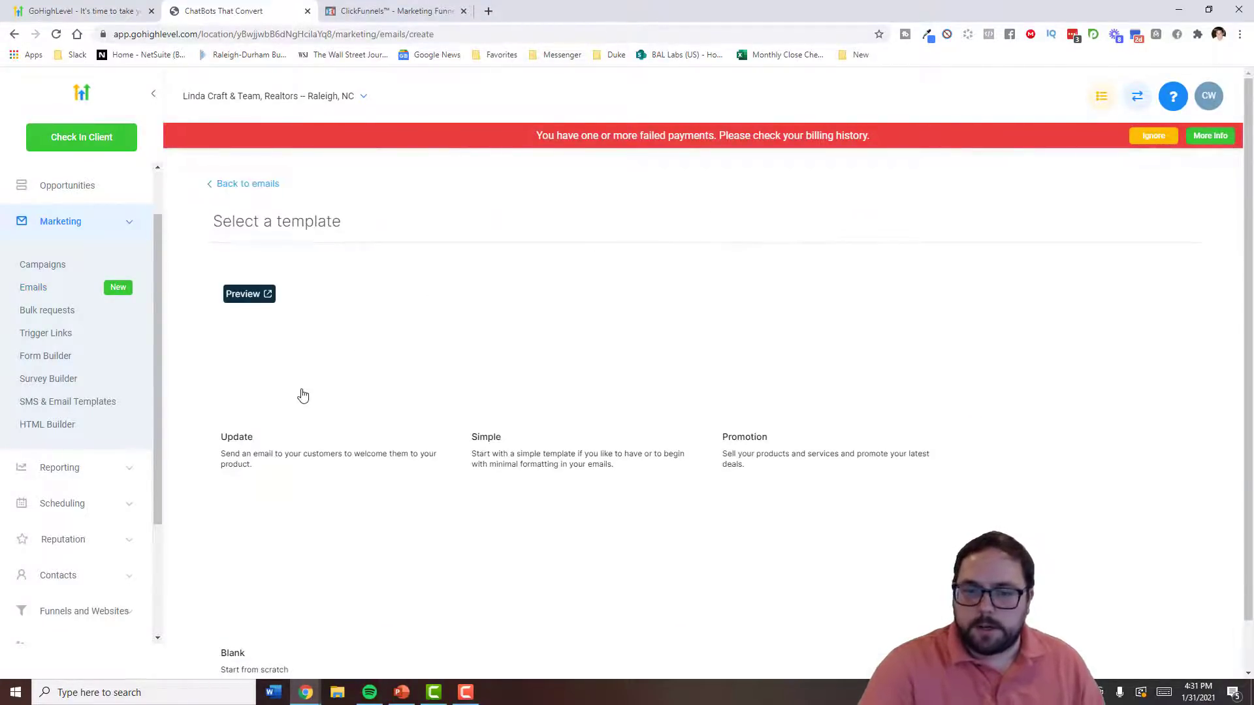
{"action": "scroll", "coordinate": [496, 356], "scroll_direction": "down", "scroll_amount": 1}
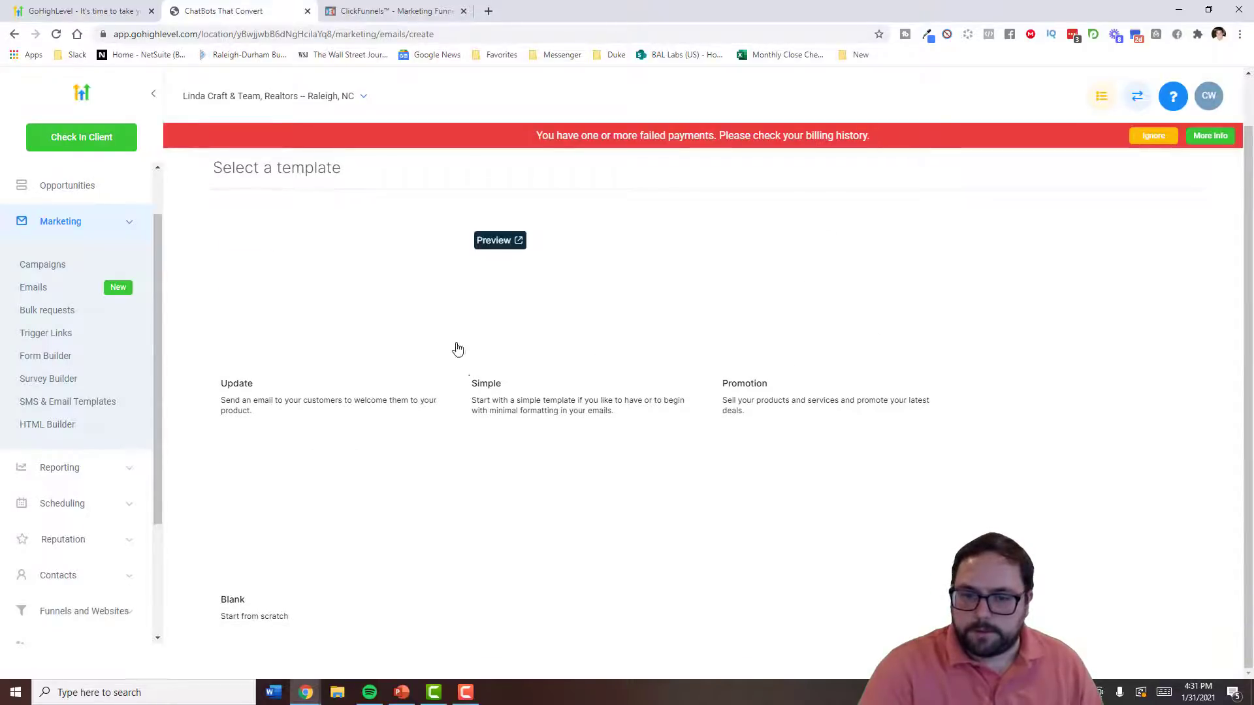
{"action": "scroll", "coordinate": [718, 333], "scroll_direction": "up", "scroll_amount": 1}
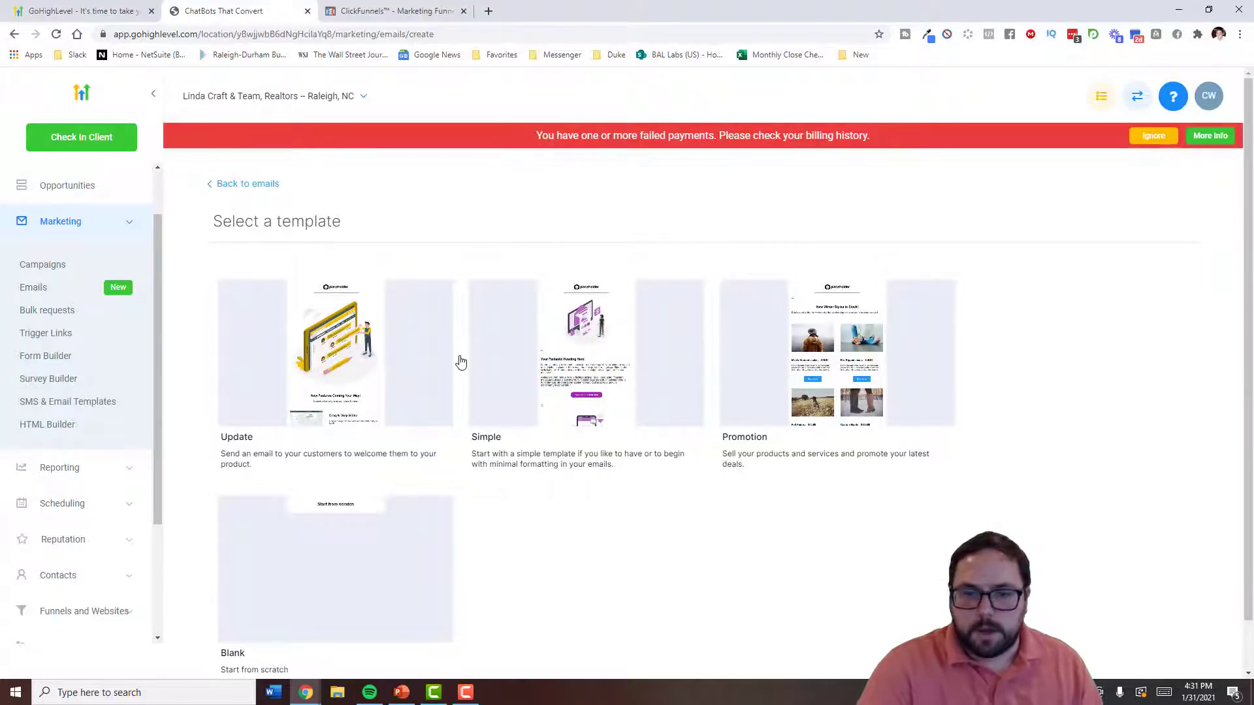
{"action": "left_click", "coordinate": [67, 312]}
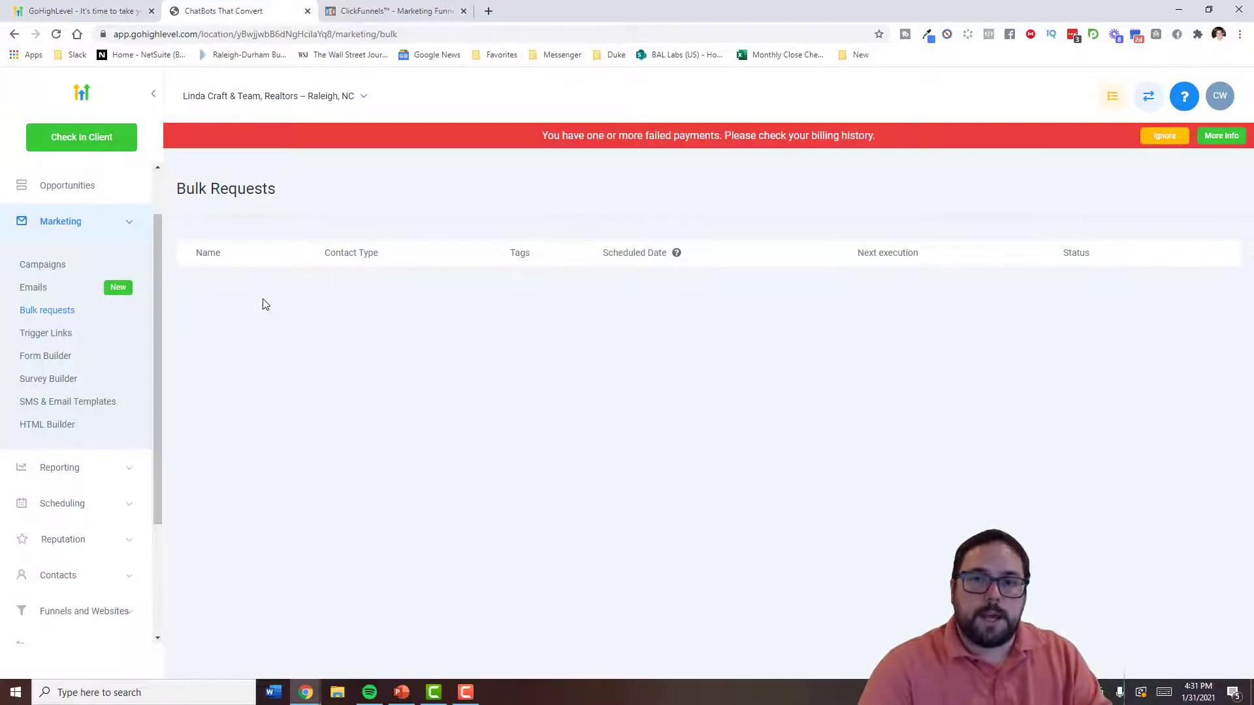
- Open Trigger Links, then inspect the Home Buyer Info Form's submit button in Form Builder
{"action": "left_click", "coordinate": [68, 336]}
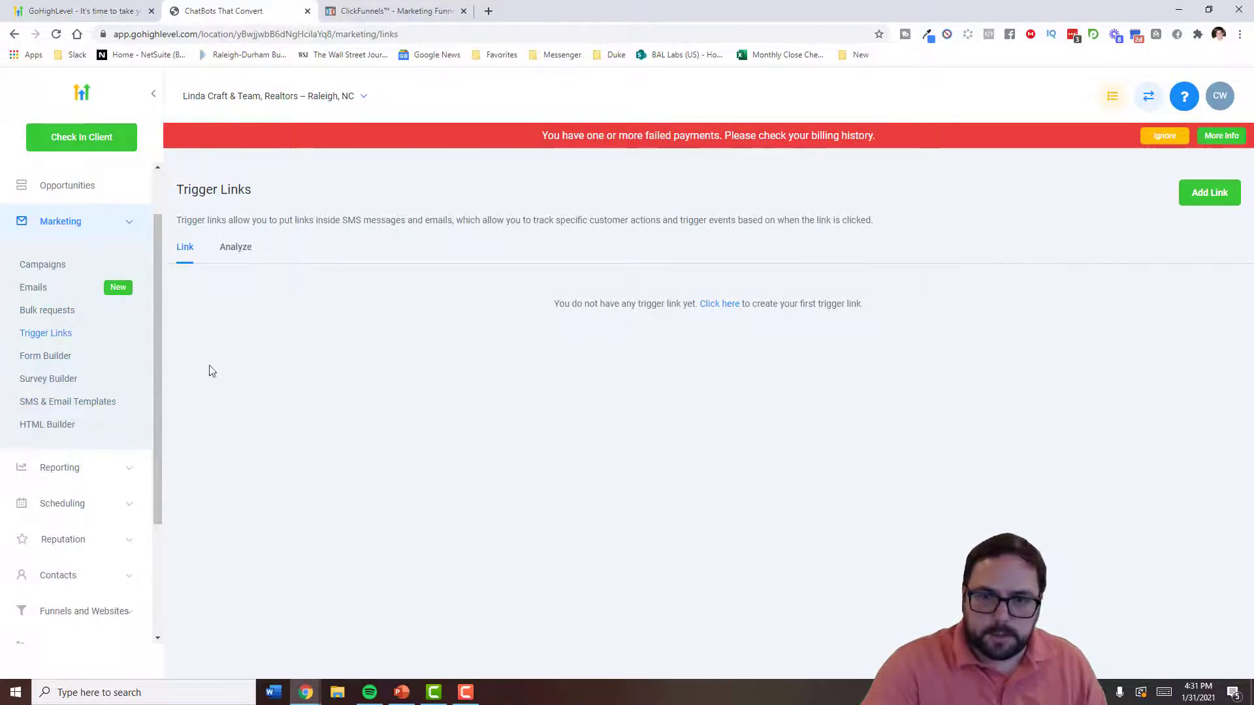
{"action": "left_click", "coordinate": [62, 355]}
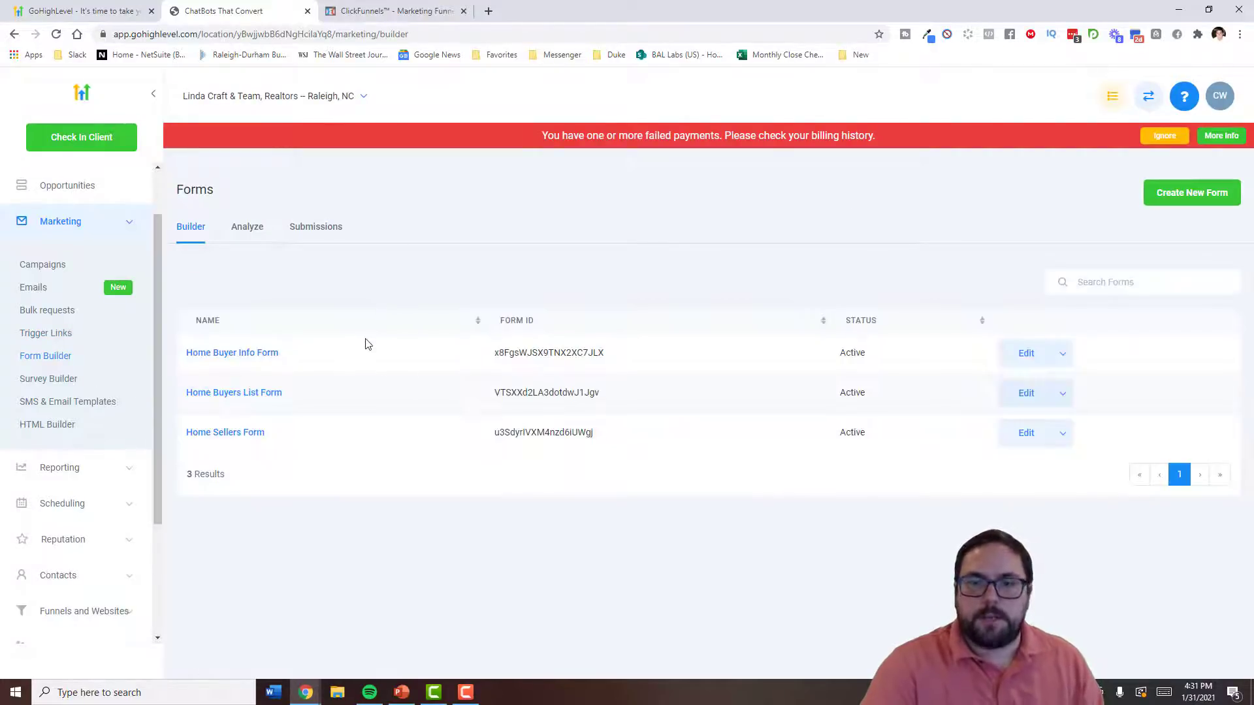
{"action": "left_click", "coordinate": [257, 354]}
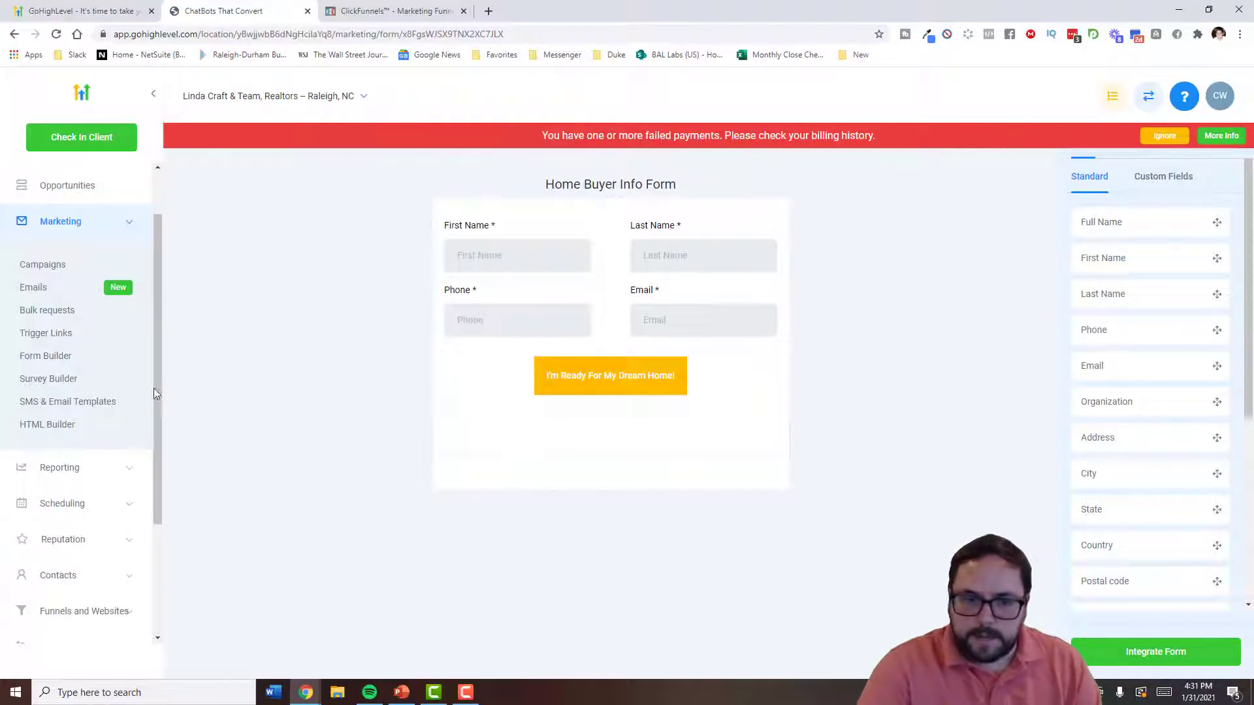
{"action": "left_click", "coordinate": [643, 387]}
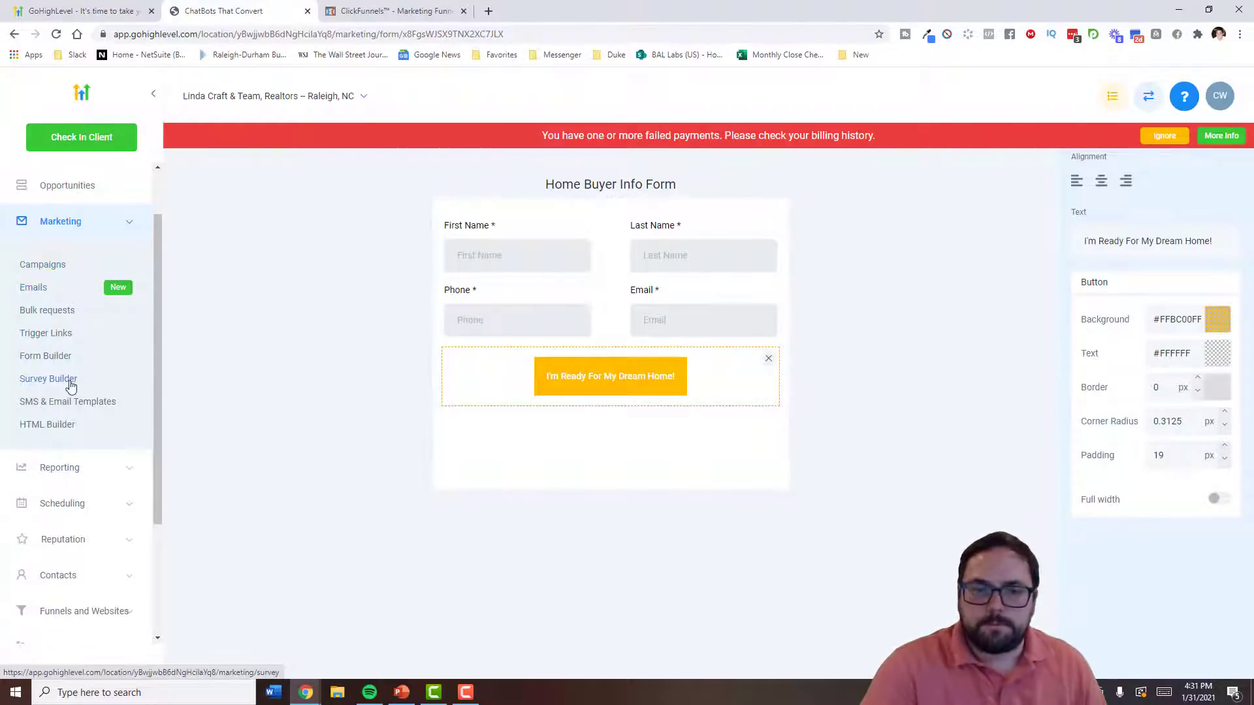
- Open SMS & Email Templates and the HTML Builder templates, then expand Reporting
{"action": "left_click", "coordinate": [67, 401]}
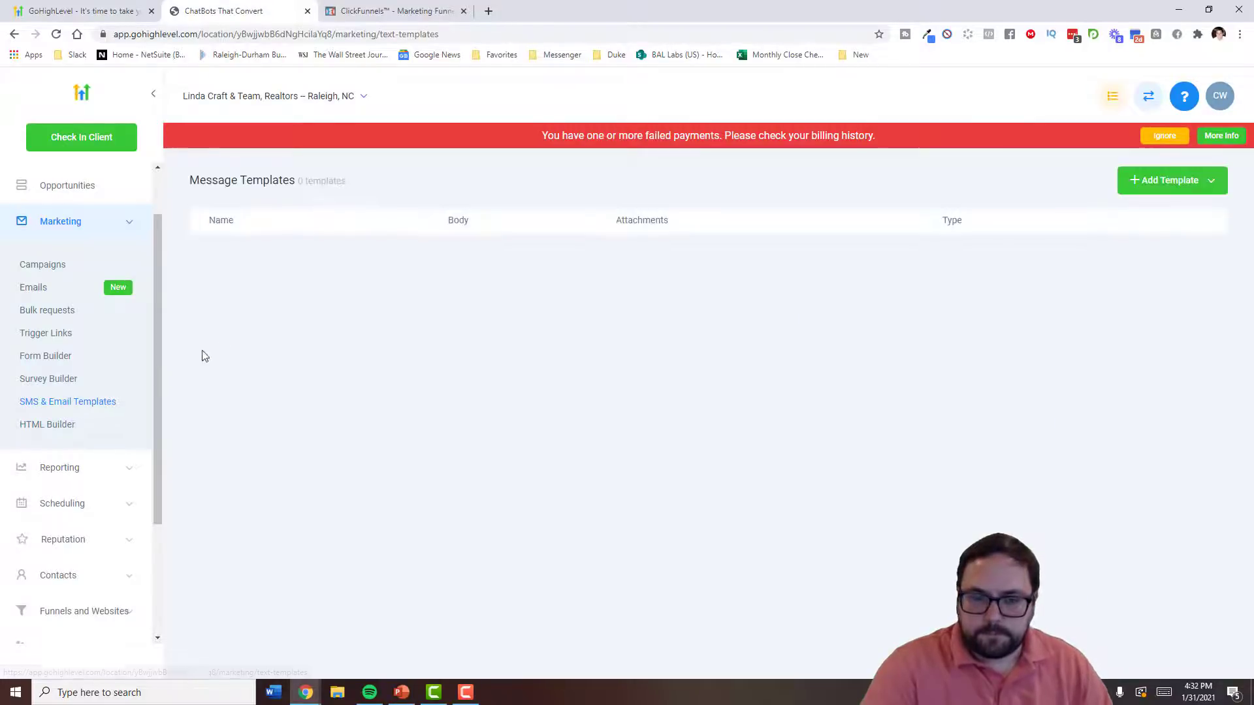
{"action": "left_click", "coordinate": [65, 421]}
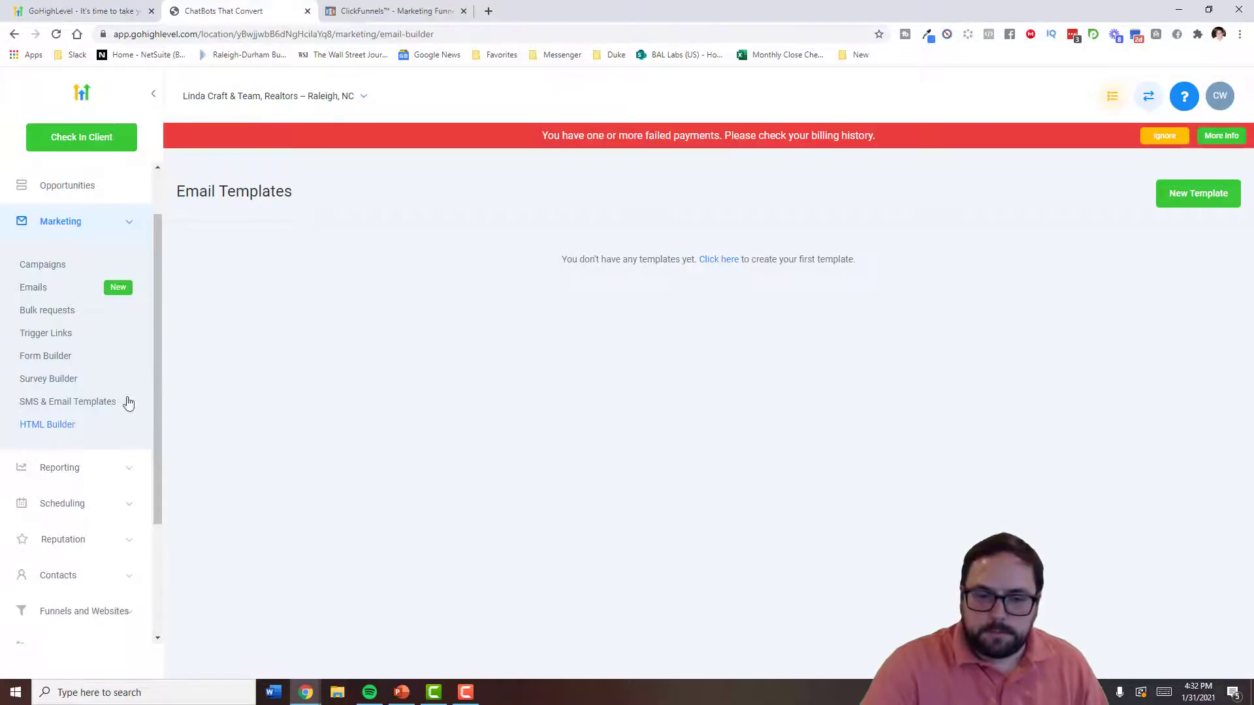
{"action": "left_click", "coordinate": [101, 465]}
{"action": "scroll", "coordinate": [78, 412], "scroll_direction": "down", "scroll_amount": 2}
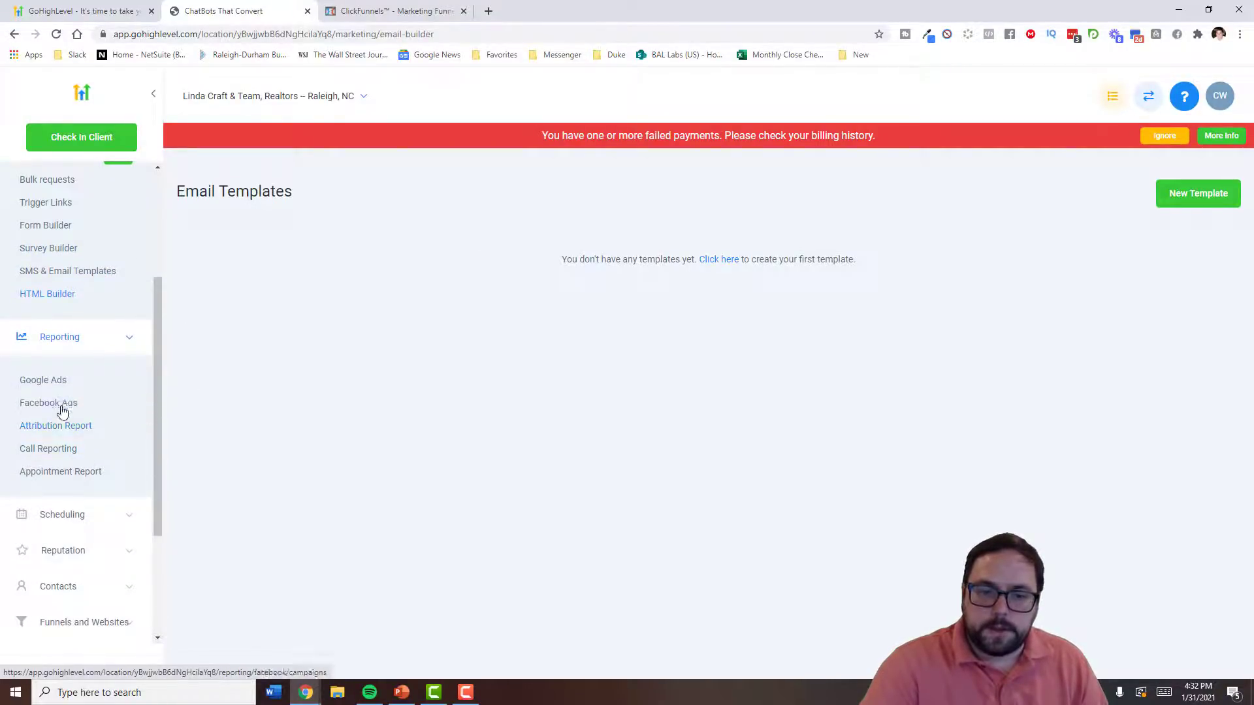
- View the Appointment Report, scroll the Facebook Ads table, then open the Google Ads sample report
{"action": "left_click", "coordinate": [72, 471]}
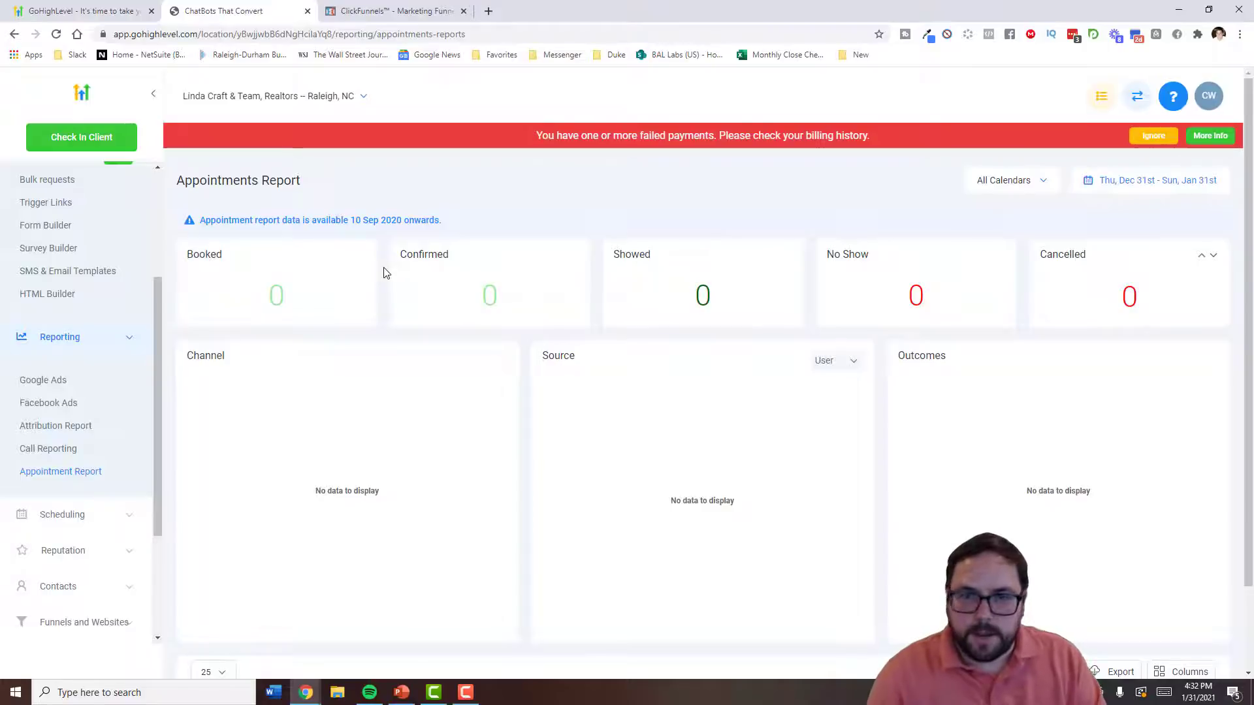
{"action": "scroll", "coordinate": [395, 370], "scroll_direction": "down", "scroll_amount": 3}
{"action": "left_click", "coordinate": [87, 409]}
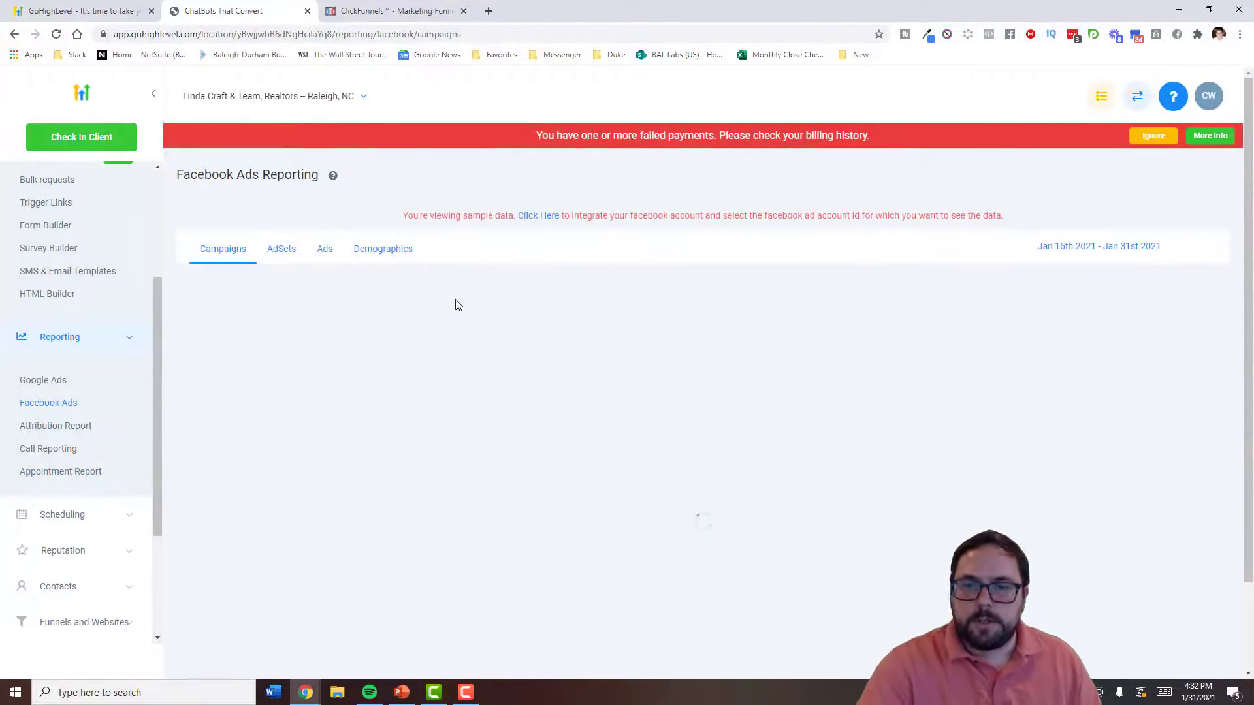
{"action": "scroll", "coordinate": [522, 366], "scroll_direction": "down", "scroll_amount": 2}
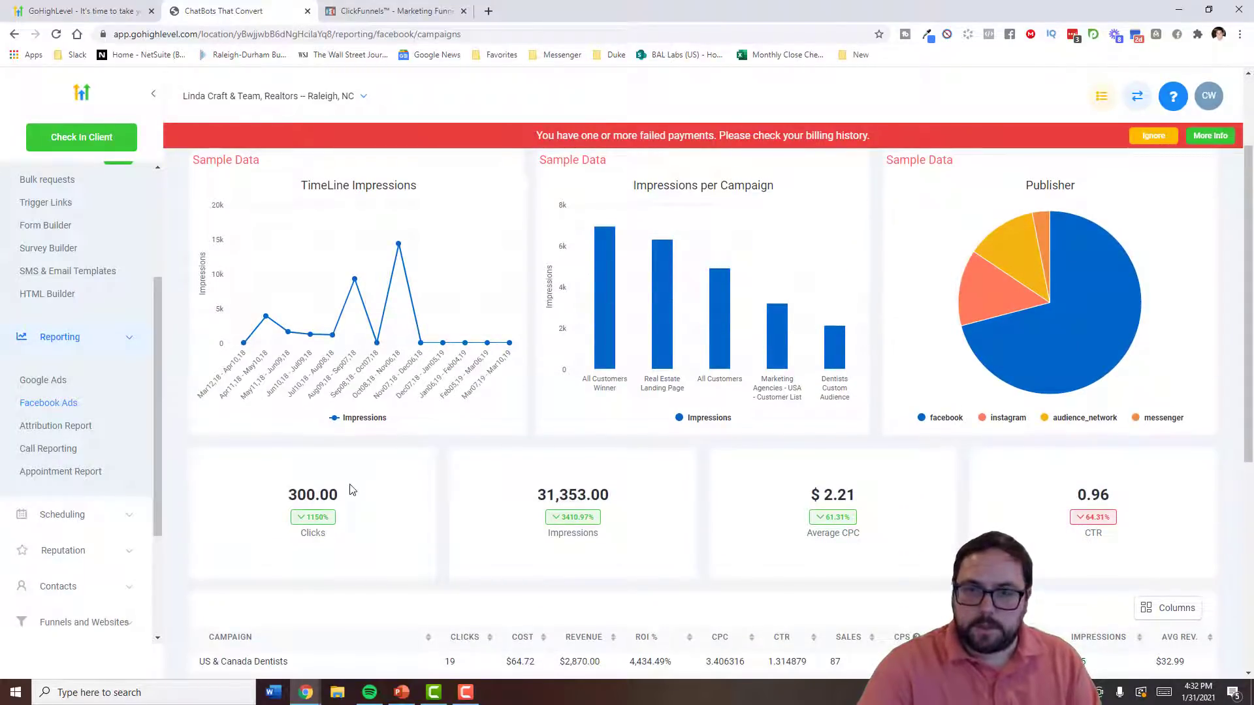
{"action": "scroll", "coordinate": [392, 468], "scroll_direction": "up", "scroll_amount": 1}
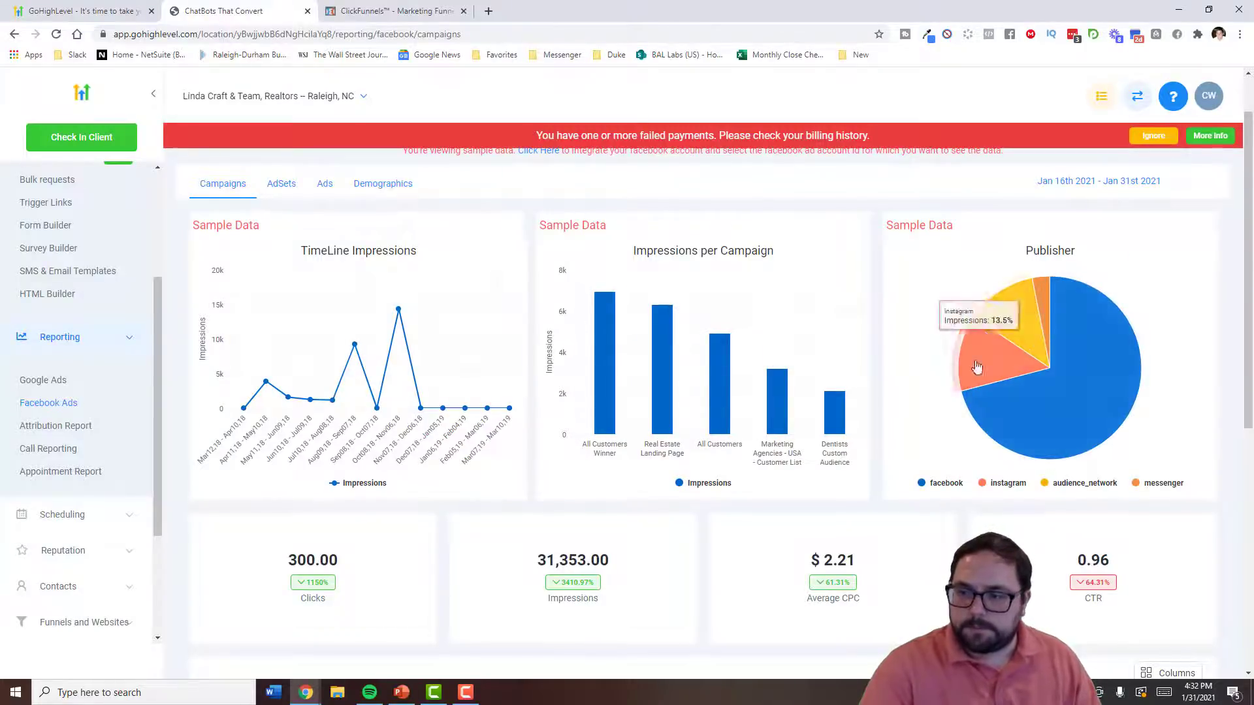
{"action": "scroll", "coordinate": [489, 560], "scroll_direction": "down", "scroll_amount": 2}
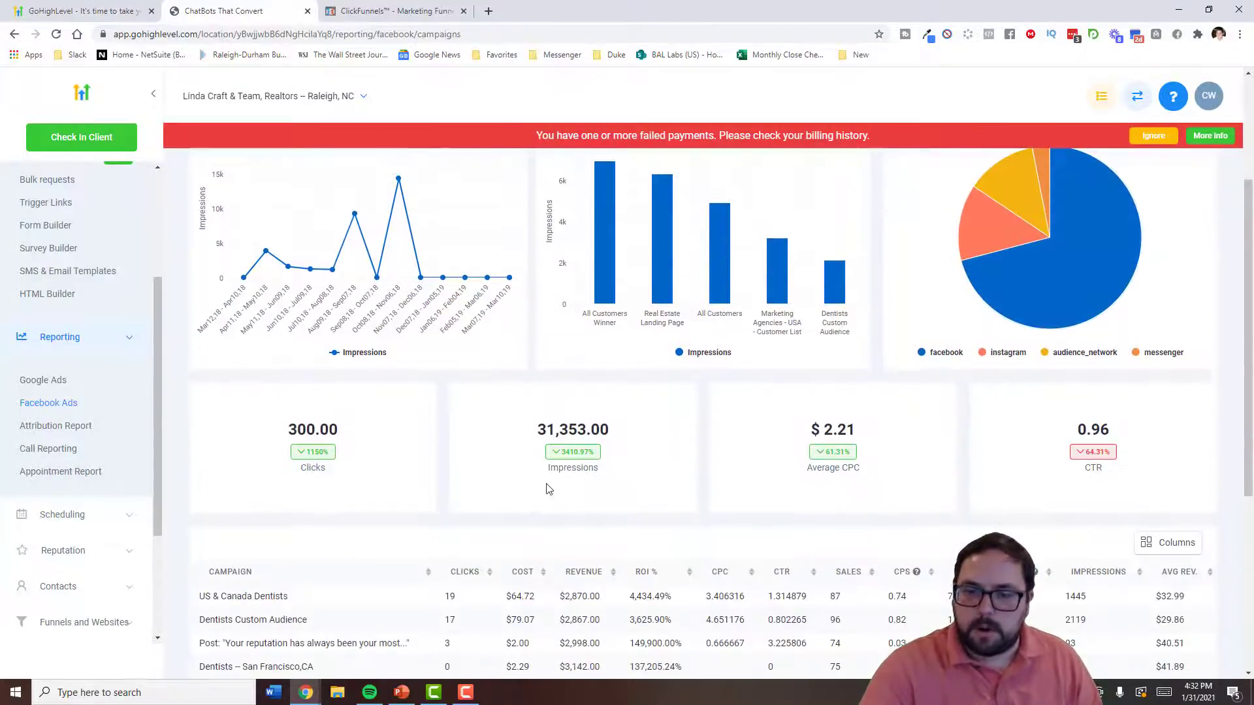
{"action": "scroll", "coordinate": [514, 459], "scroll_direction": "down", "scroll_amount": 4}
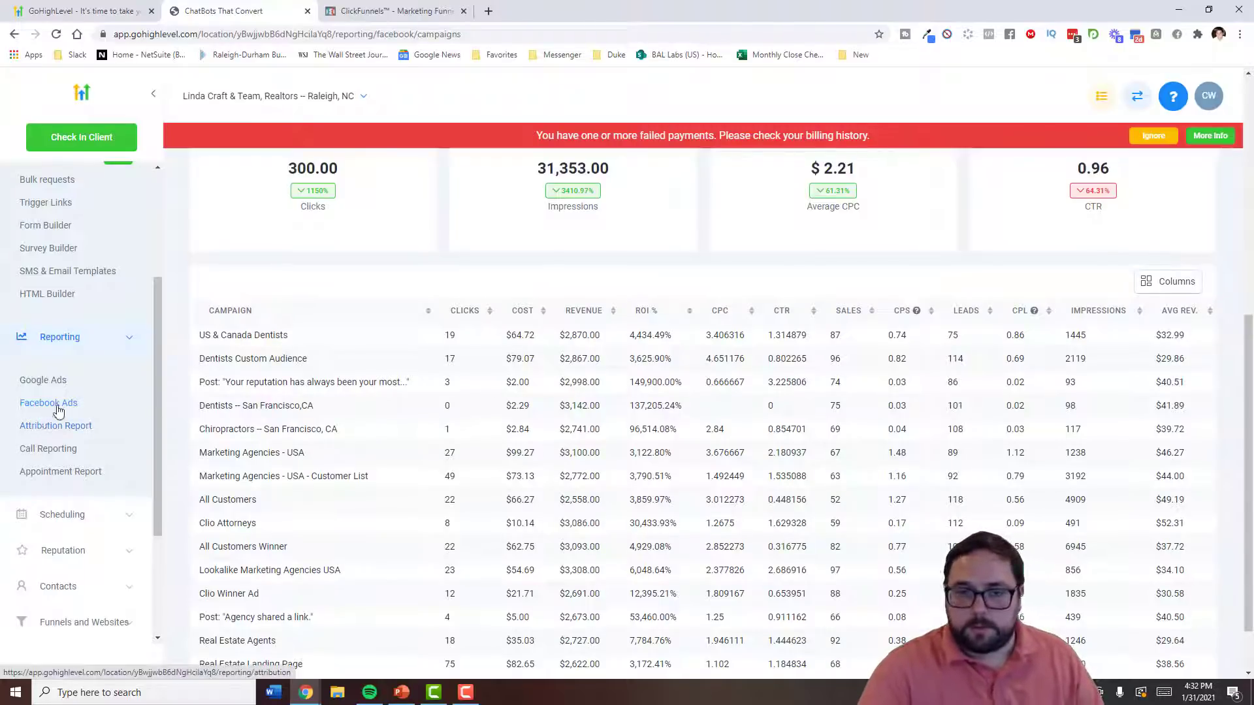
{"action": "left_click", "coordinate": [53, 387]}
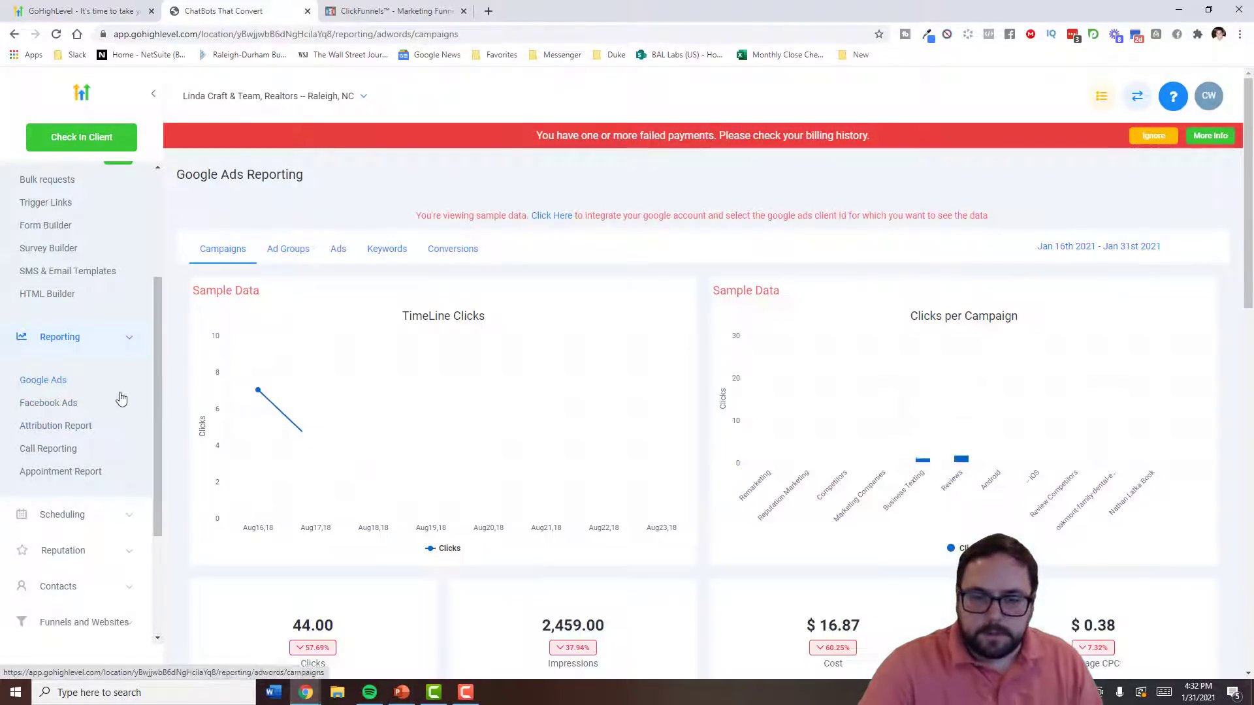
{"action": "scroll", "coordinate": [108, 490], "scroll_direction": "down", "scroll_amount": 3}
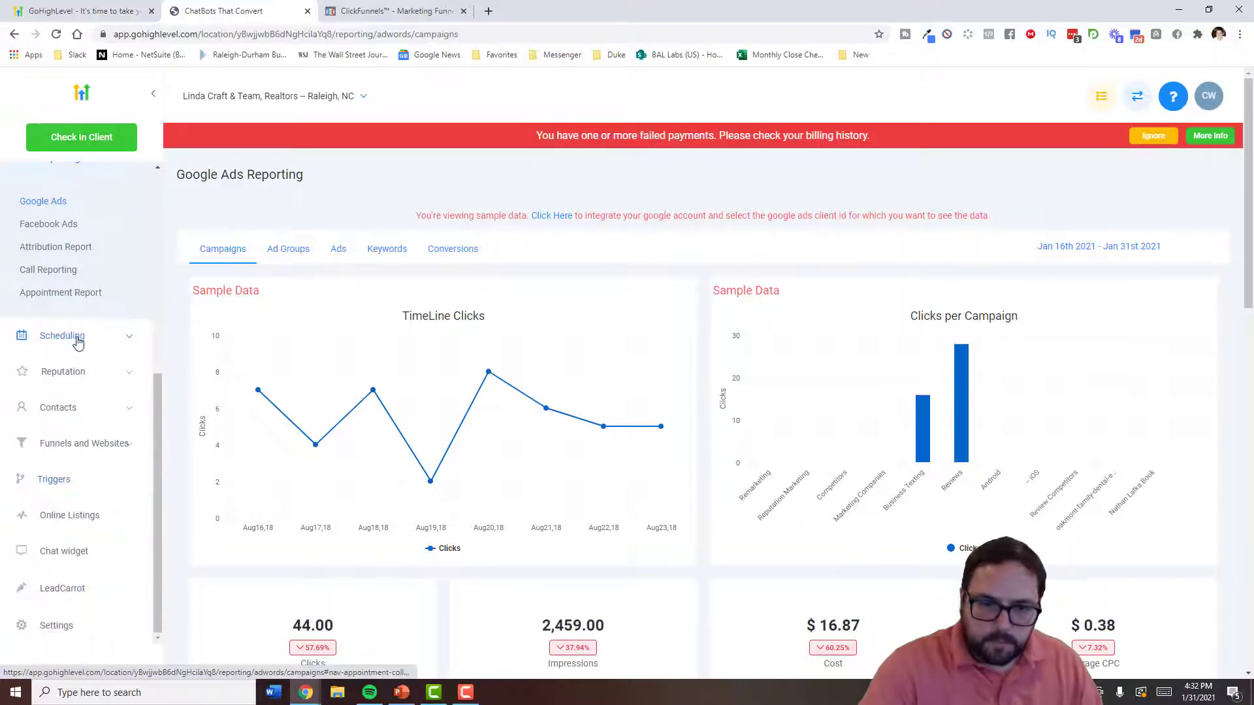
- Expand Scheduling, view the calendar, then open the empty Appointments list
{"action": "left_click", "coordinate": [78, 336]}
{"action": "left_click", "coordinate": [47, 389]}
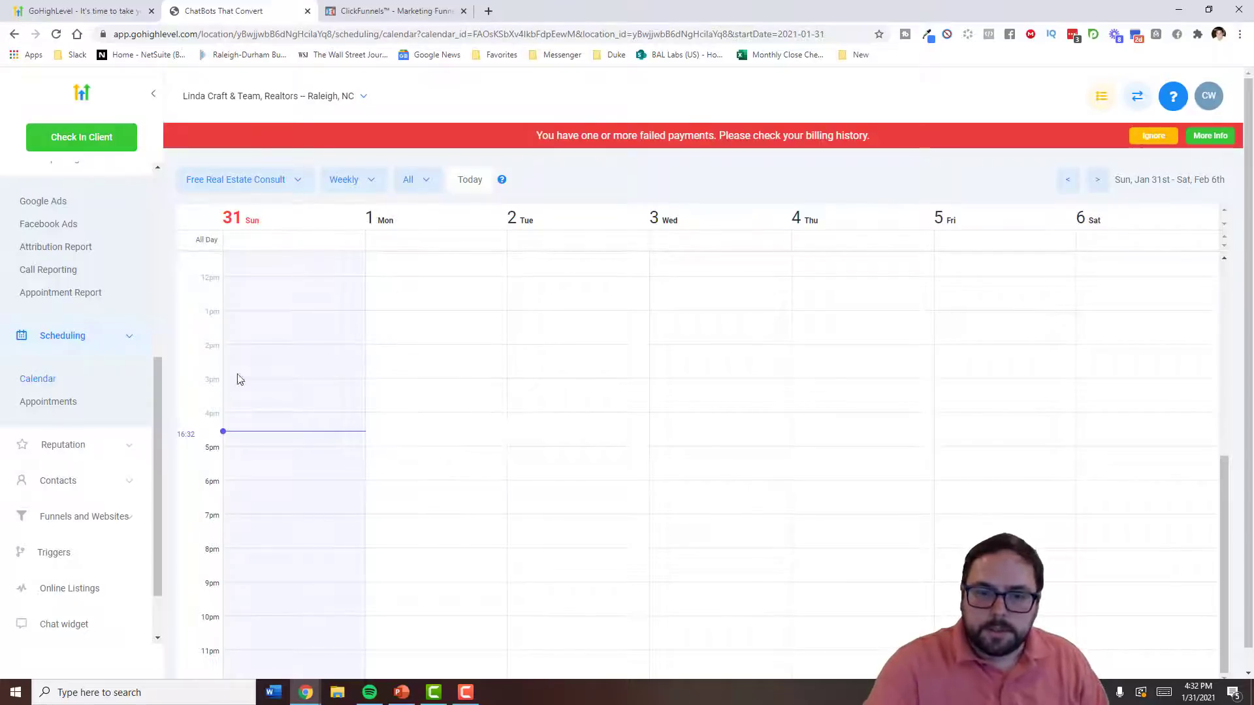
{"action": "left_click", "coordinate": [55, 411]}
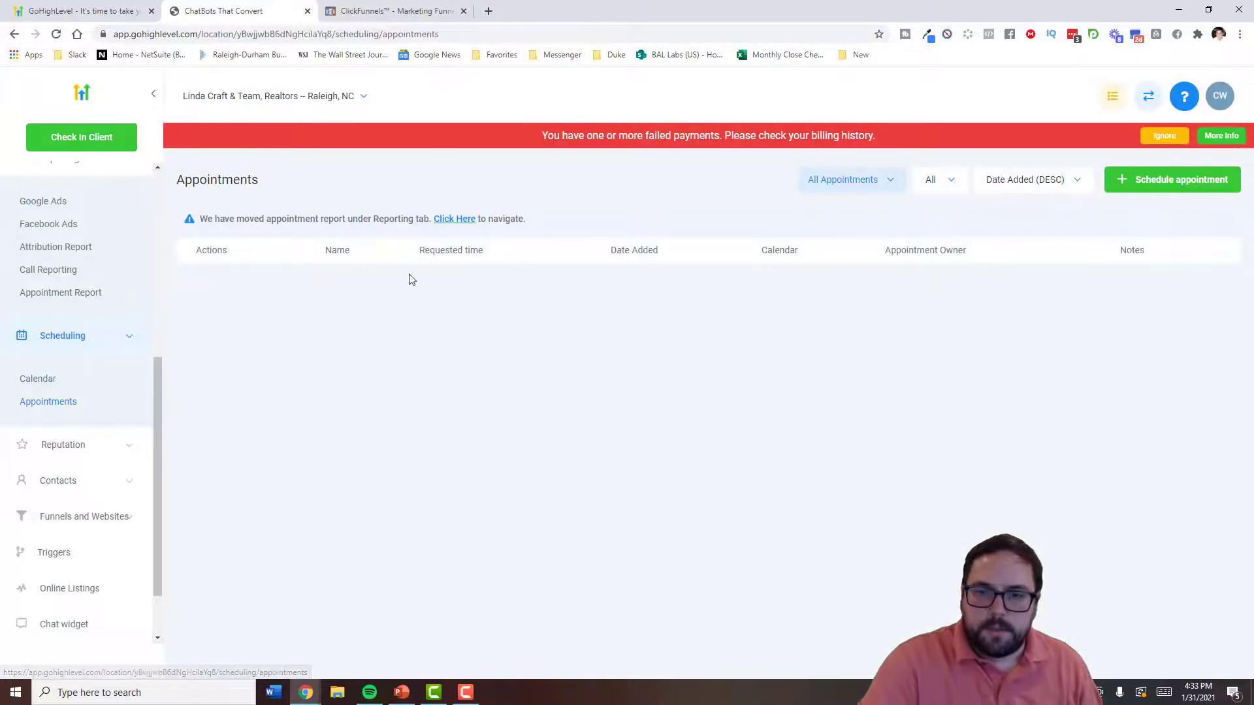
{"action": "scroll", "coordinate": [121, 420], "scroll_direction": "down", "scroll_amount": 1}
- Expand Reputation, Contacts, and Funnels and Websites in the sidebar to show their pages
{"action": "left_click", "coordinate": [86, 378]}
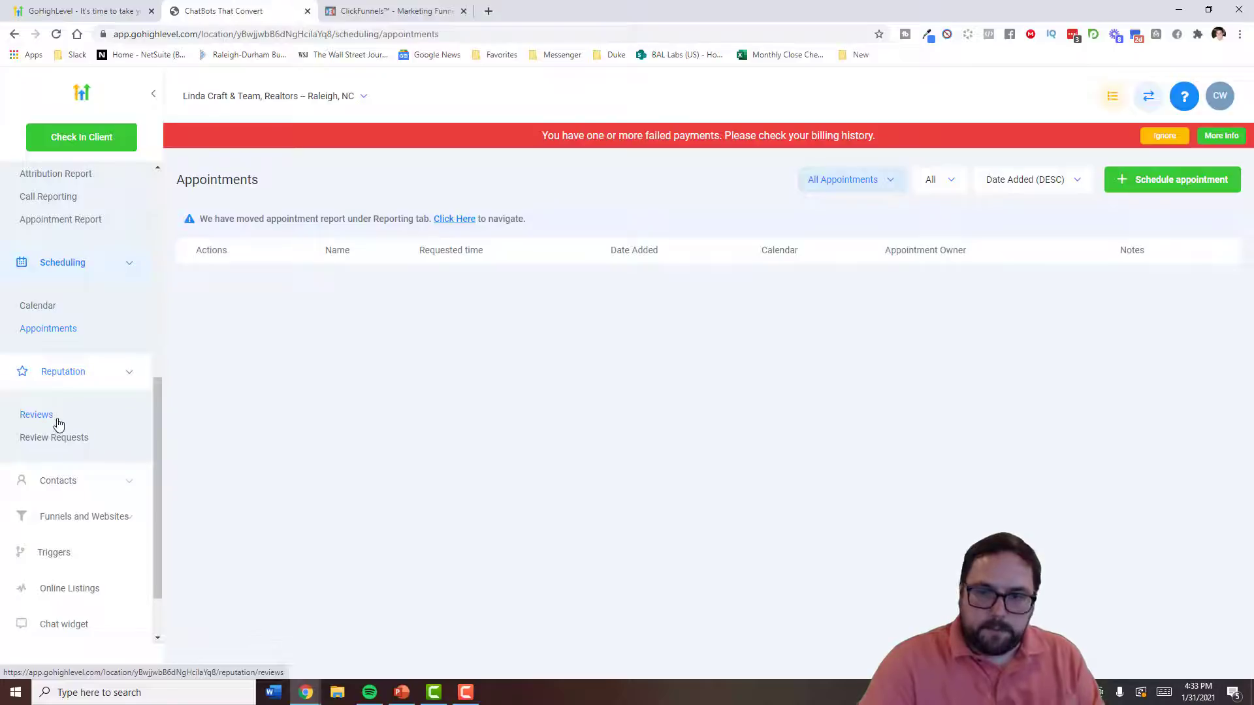
{"action": "scroll", "coordinate": [80, 422], "scroll_direction": "down", "scroll_amount": 1}
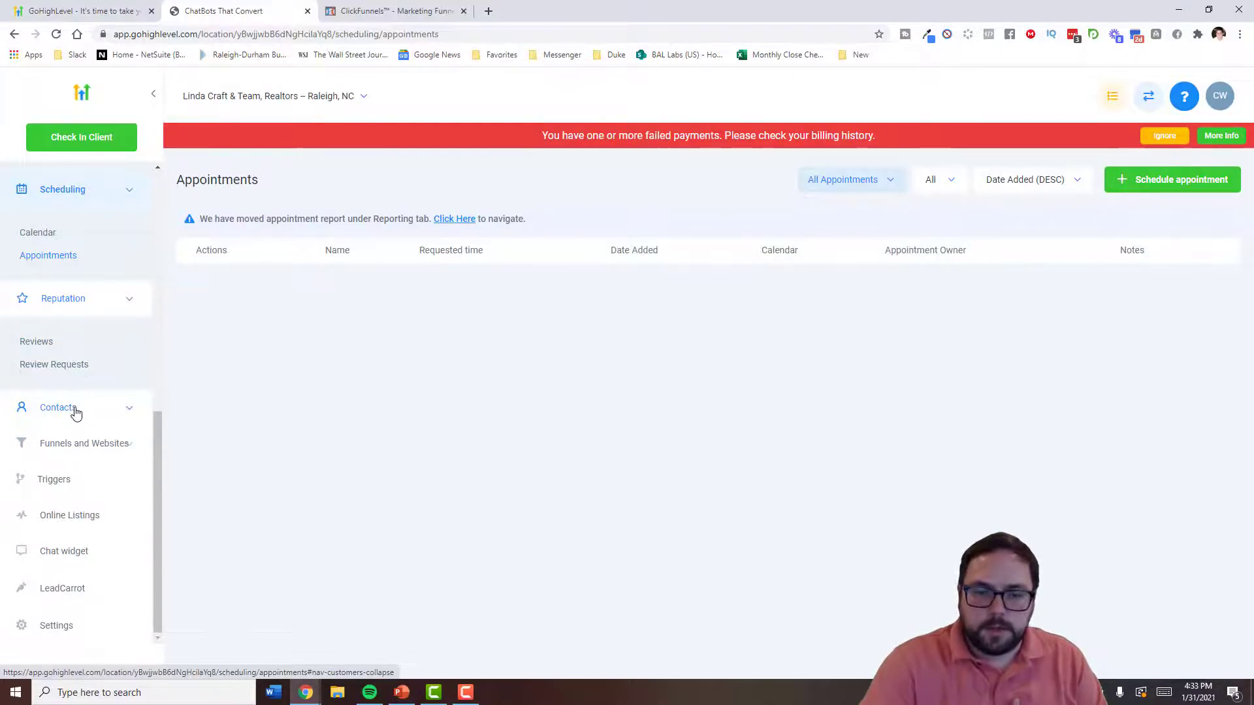
{"action": "left_click", "coordinate": [76, 409]}
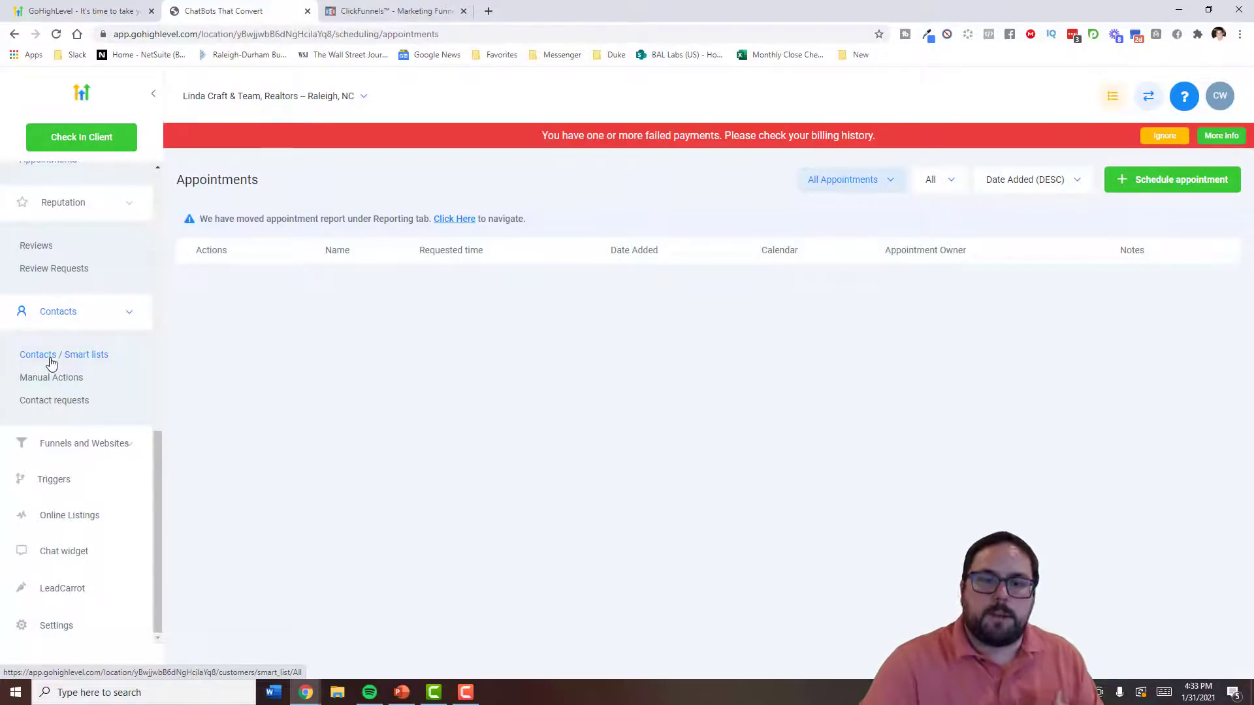
{"action": "left_click", "coordinate": [84, 444]}
{"action": "scroll", "coordinate": [100, 437], "scroll_direction": "down", "scroll_amount": 2}
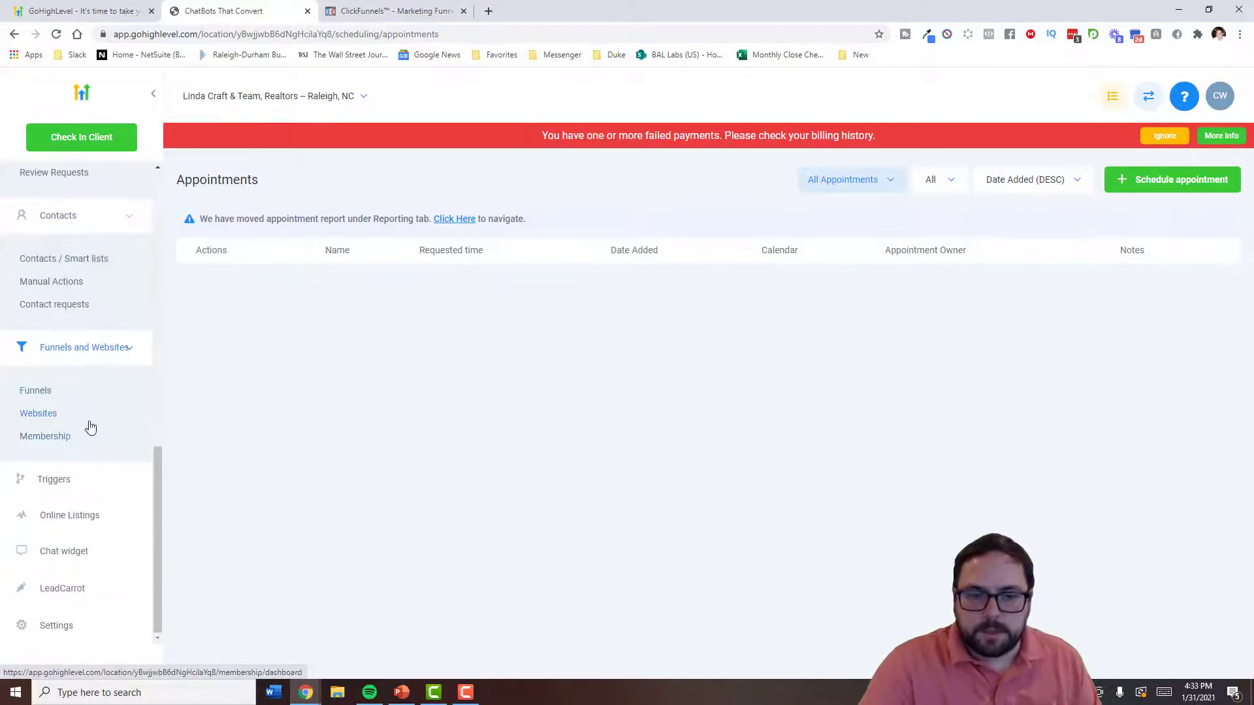
{"action": "left_click", "coordinate": [56, 438]}
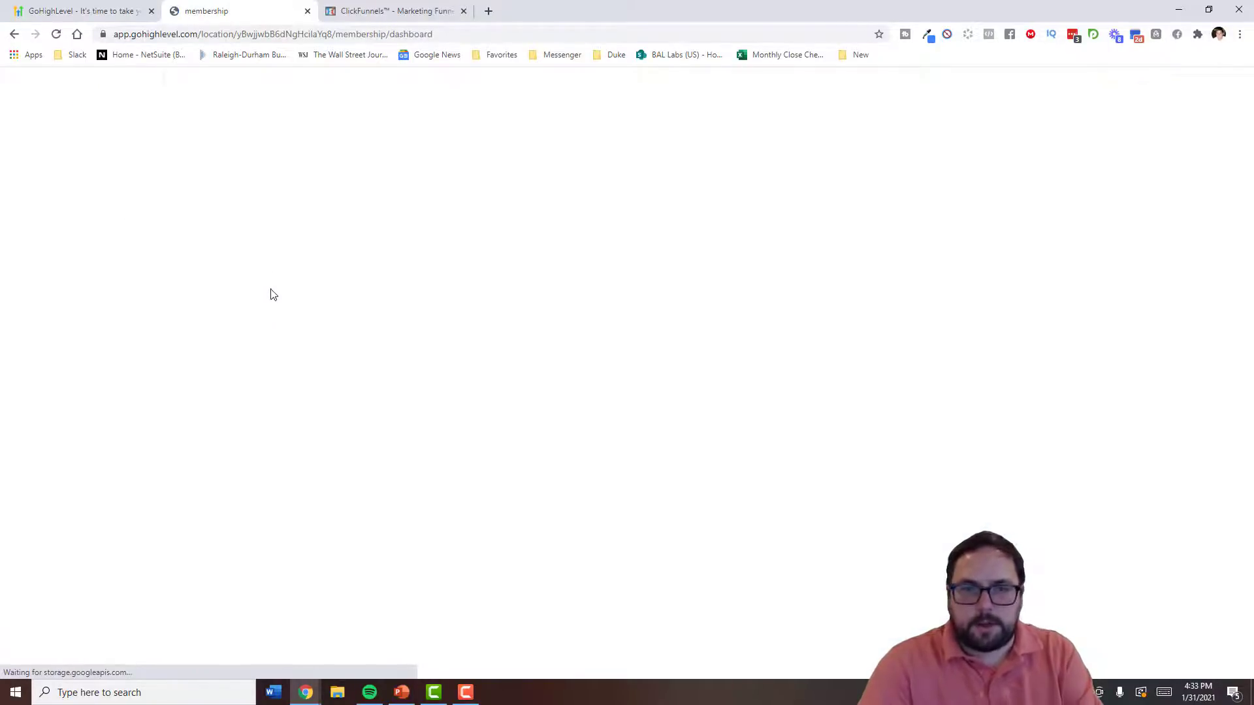
{"action": "key", "text": "ctrl+1"}
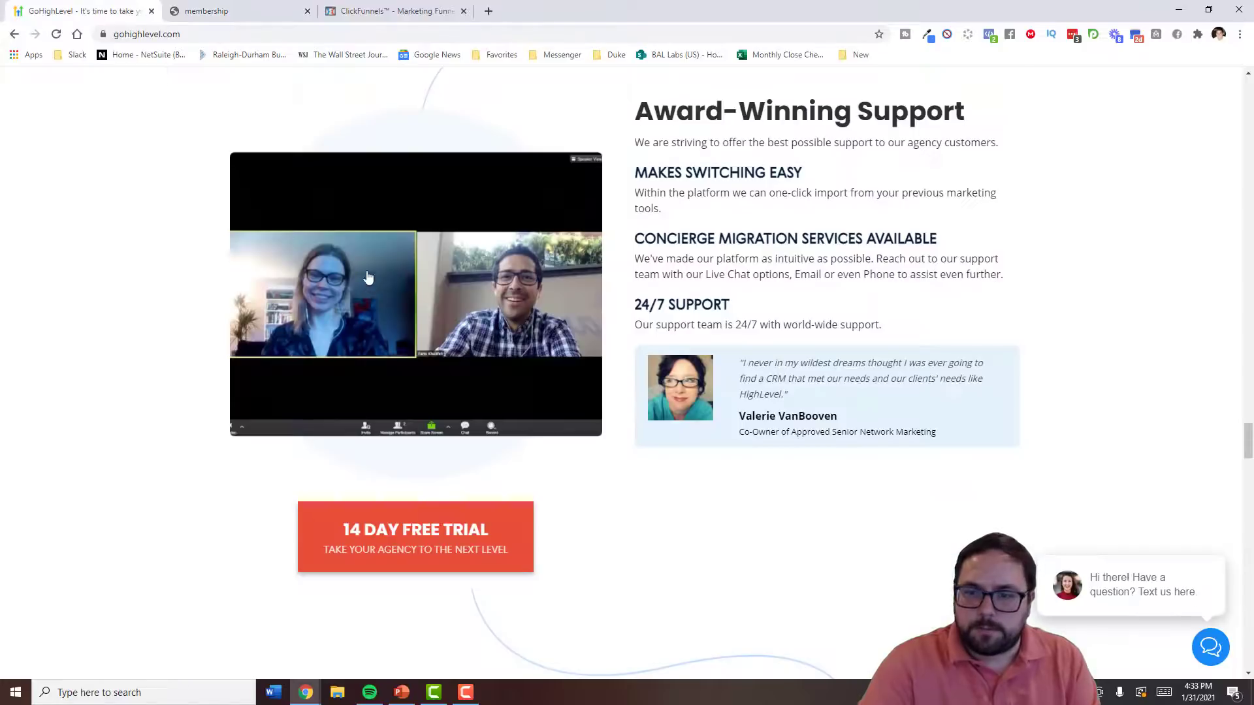
{"action": "scroll", "coordinate": [370, 283], "scroll_direction": "down", "scroll_amount": 10}
{"action": "scroll", "coordinate": [392, 293], "scroll_direction": "up", "scroll_amount": 4}
{"action": "scroll", "coordinate": [434, 308], "scroll_direction": "down", "scroll_amount": 2}
{"action": "scroll", "coordinate": [435, 309], "scroll_direction": "down", "scroll_amount": 20}
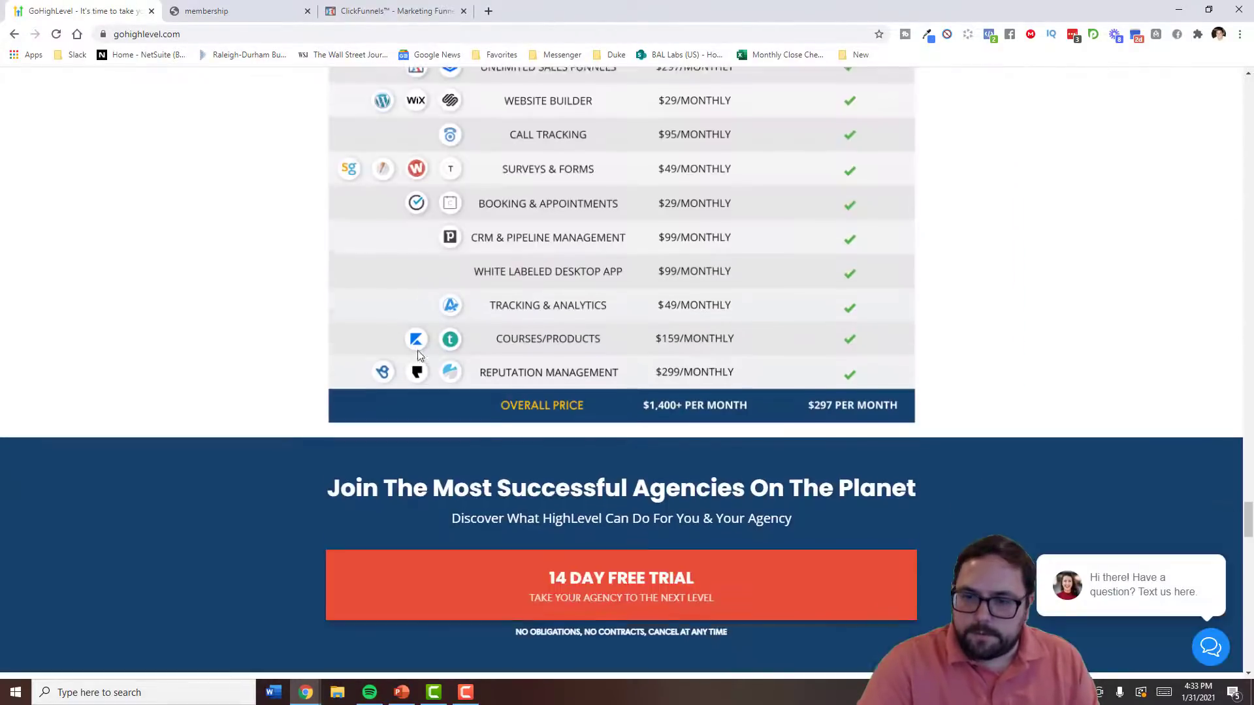
{"action": "scroll", "coordinate": [420, 356], "scroll_direction": "down", "scroll_amount": 15}
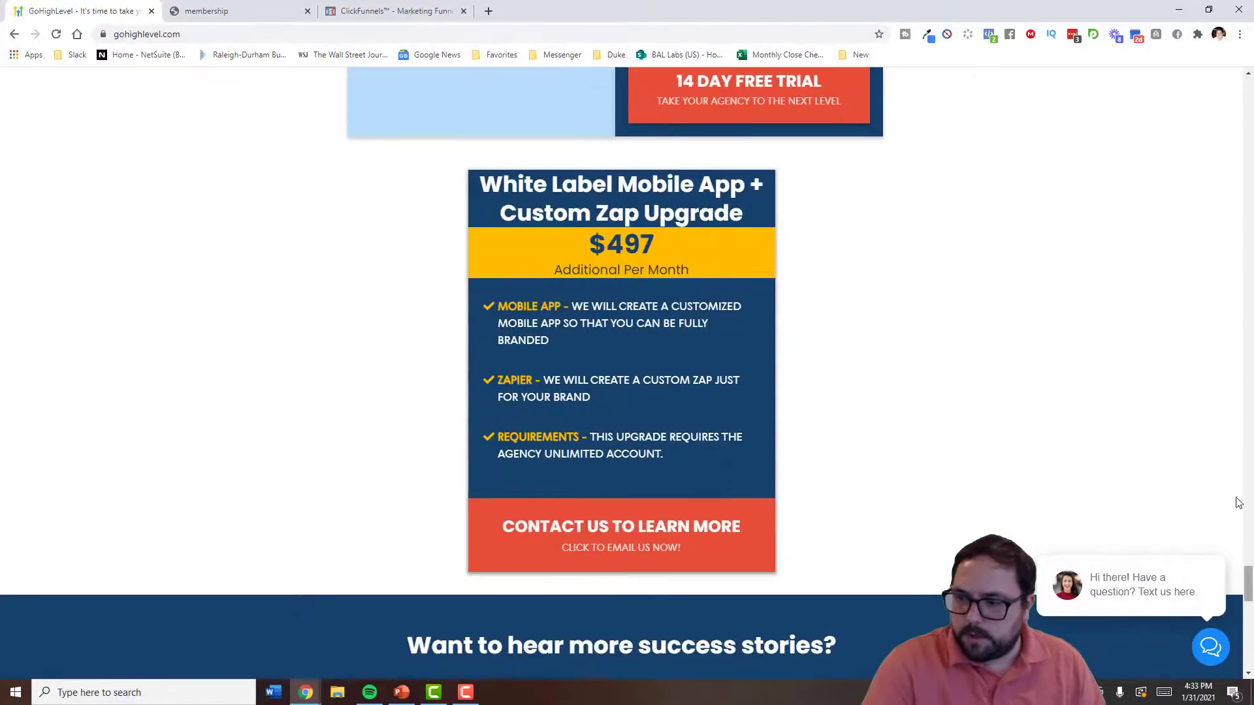
{"action": "scroll", "coordinate": [1239, 503], "scroll_direction": "up", "scroll_amount": 20}
{"action": "left_click_drag", "start_coordinate": [1234, 346], "coordinate": [1231, 299]}
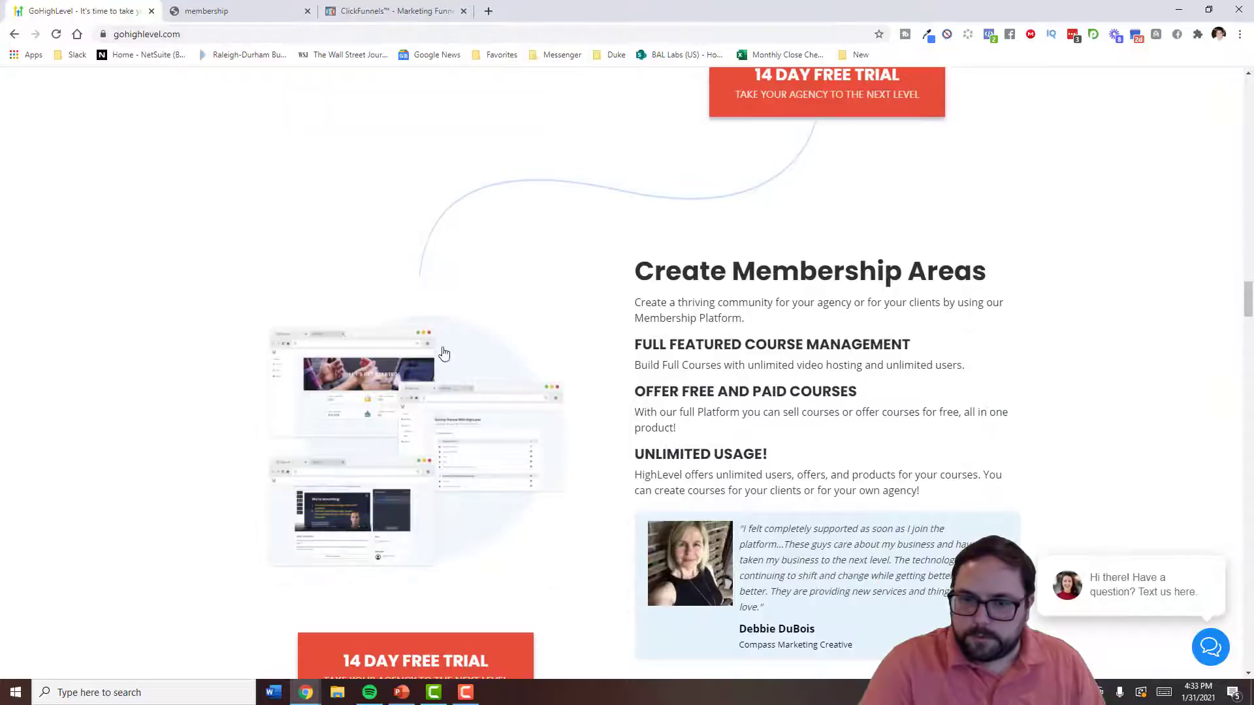
{"action": "left_click", "coordinate": [243, 11]}
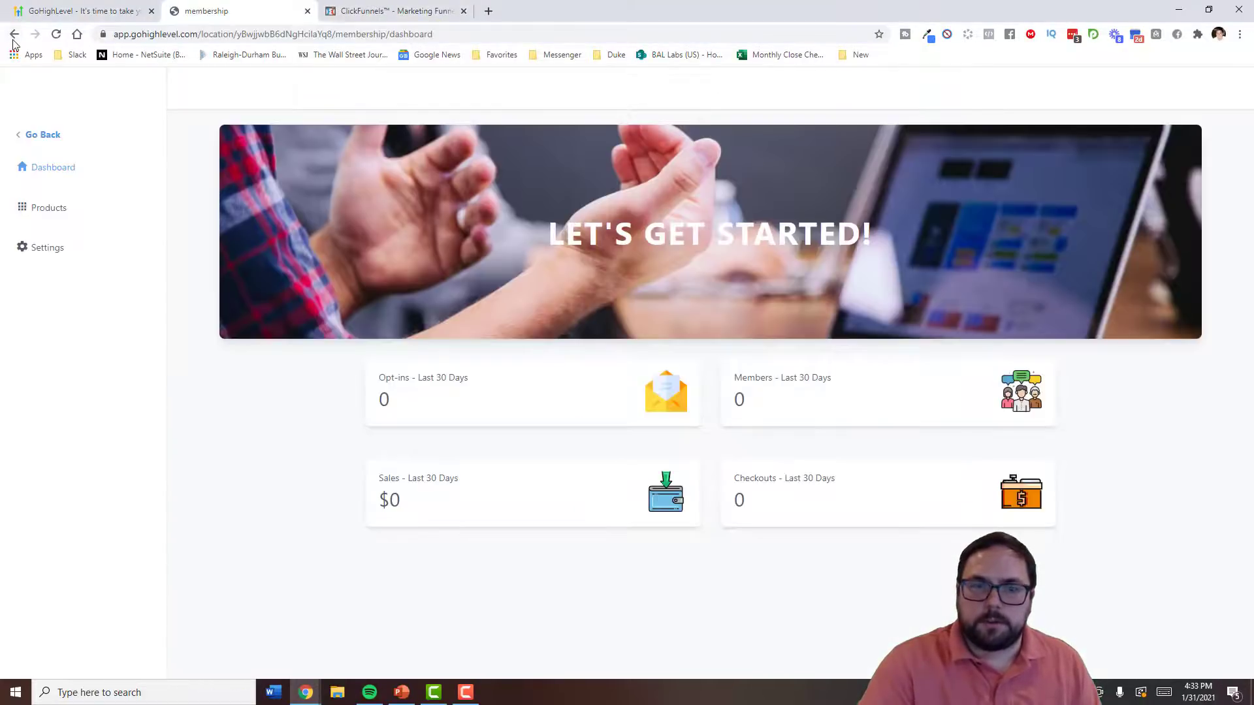
{"action": "left_click", "coordinate": [14, 34]}
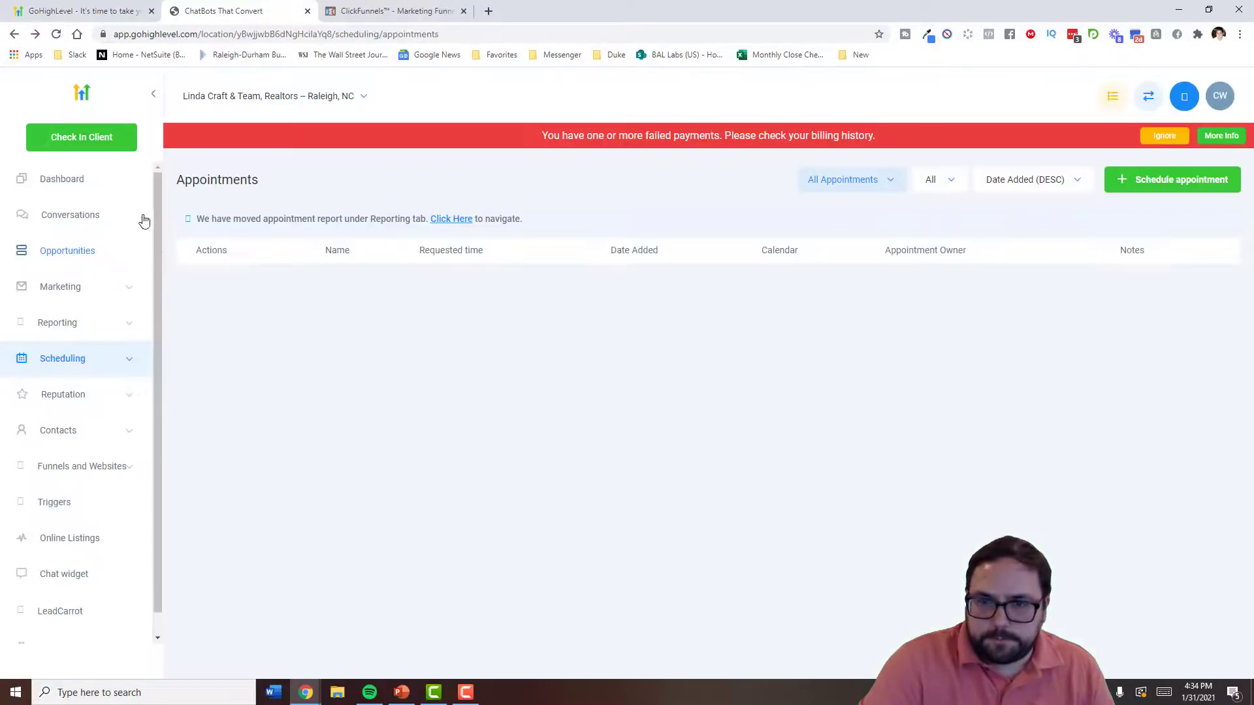
{"action": "scroll", "coordinate": [104, 392], "scroll_direction": "down", "scroll_amount": 1}
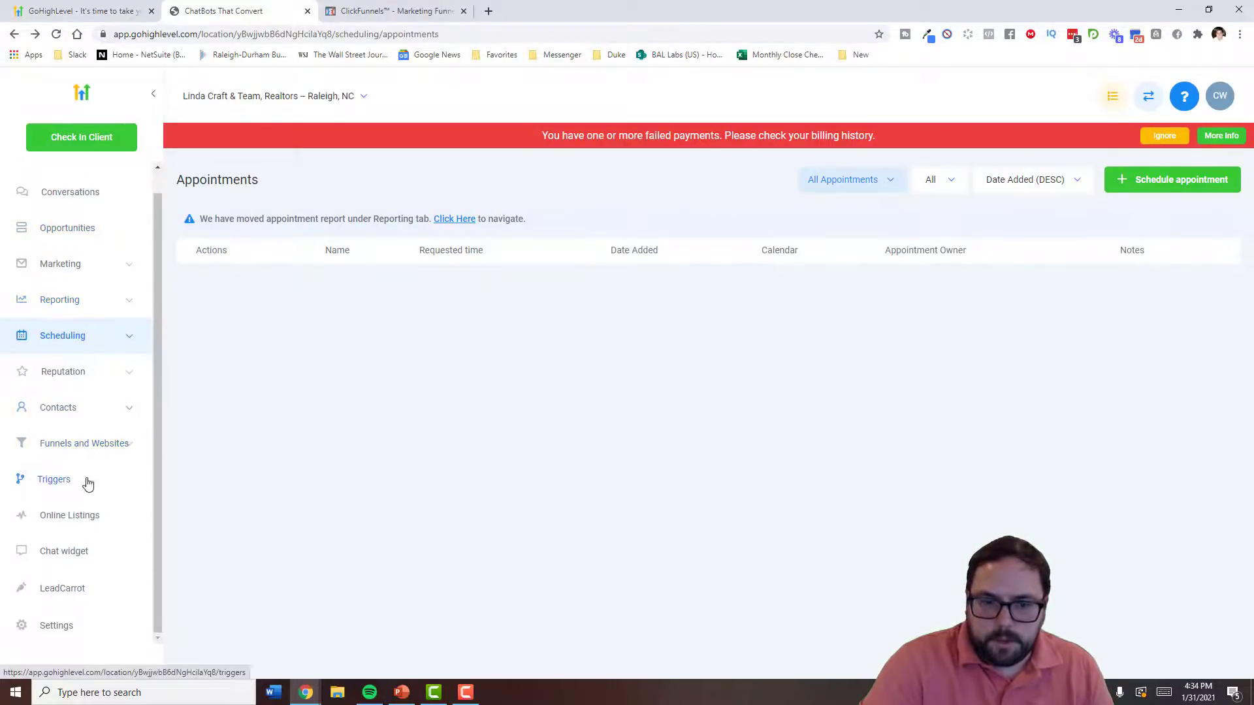
- Open the draft #1-A Home Buyer Info Form trigger and review its event and actions
{"action": "left_click", "coordinate": [90, 477]}
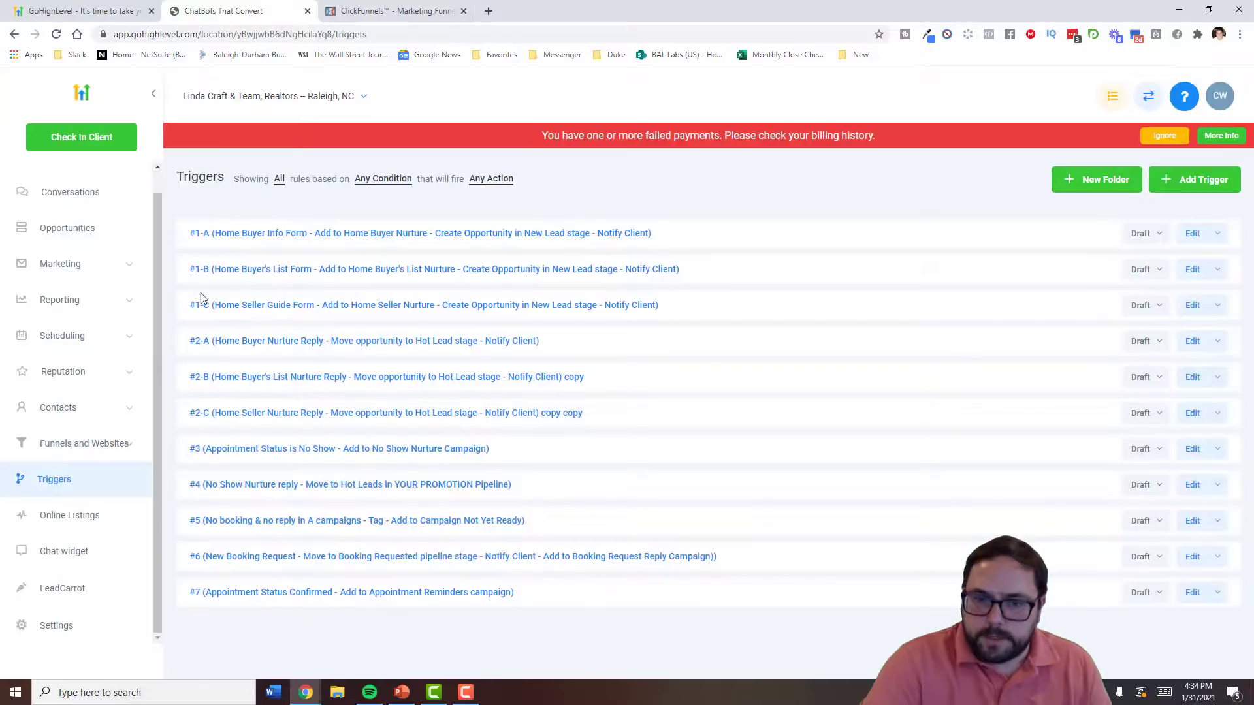
{"action": "left_click", "coordinate": [421, 234]}
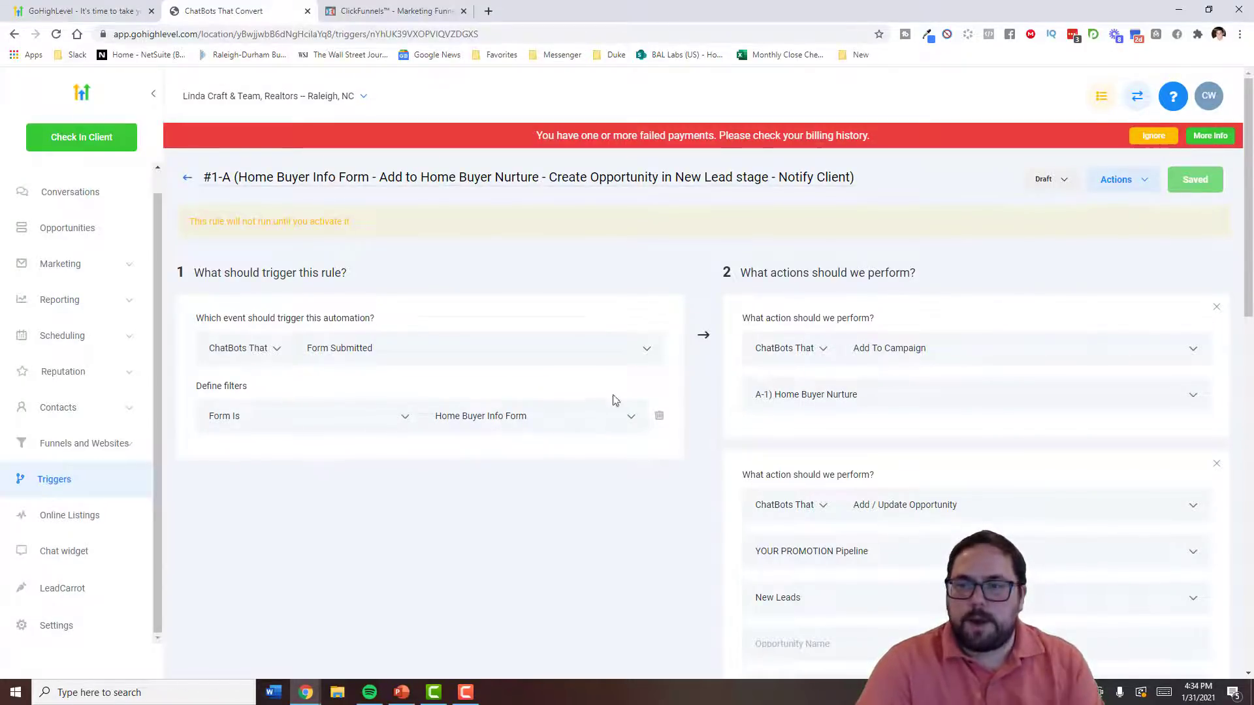
{"action": "scroll", "coordinate": [744, 358], "scroll_direction": "down", "scroll_amount": 3}
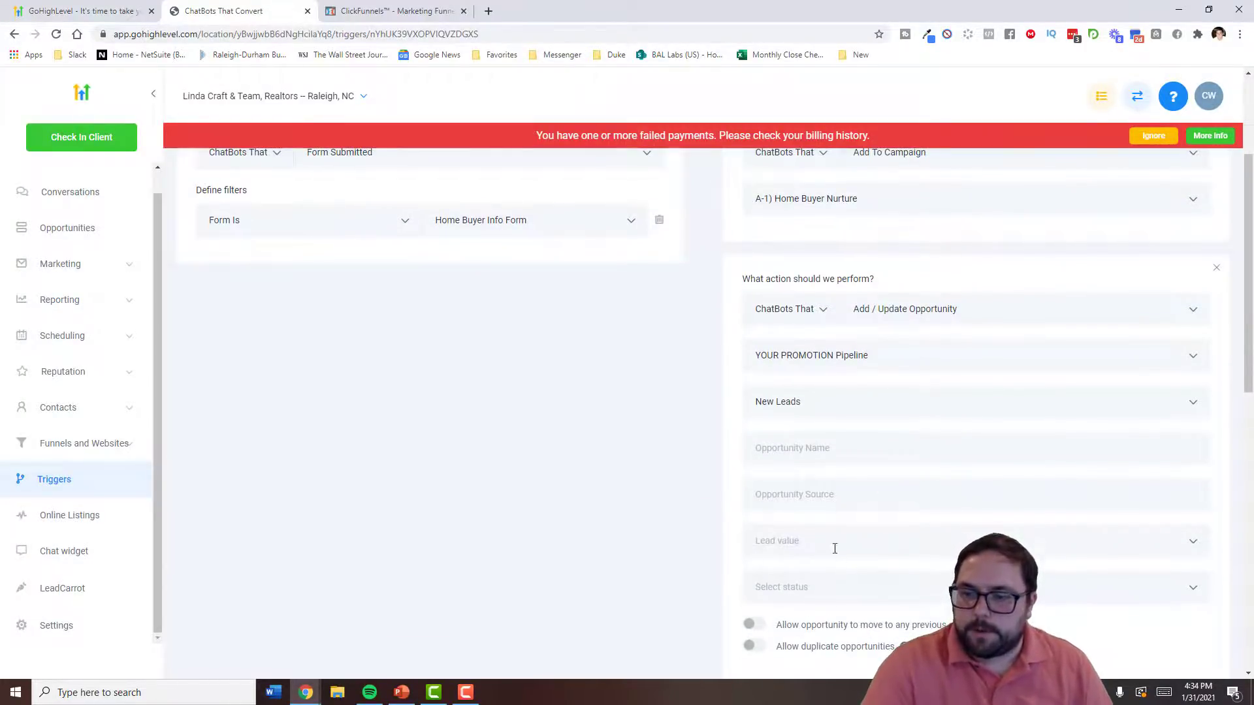
{"action": "scroll", "coordinate": [841, 564], "scroll_direction": "up", "scroll_amount": 3}
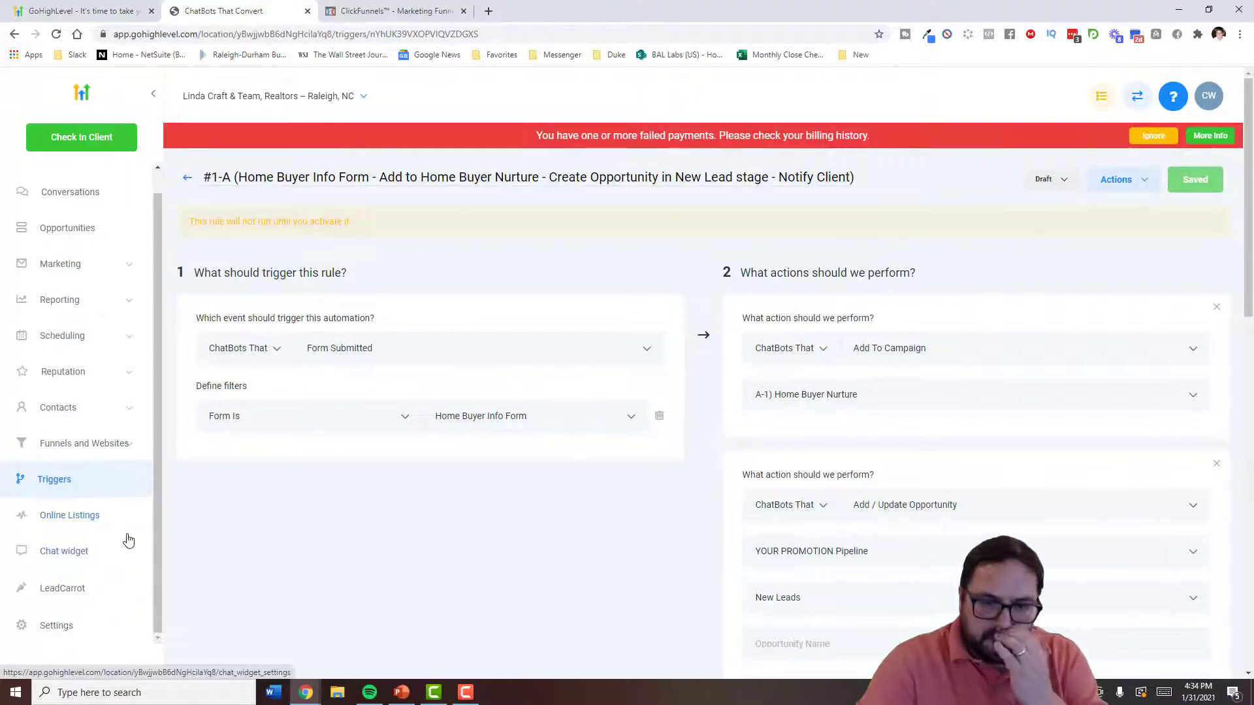
- Scroll through the website chat widget settings to review them
{"action": "left_click", "coordinate": [85, 550]}
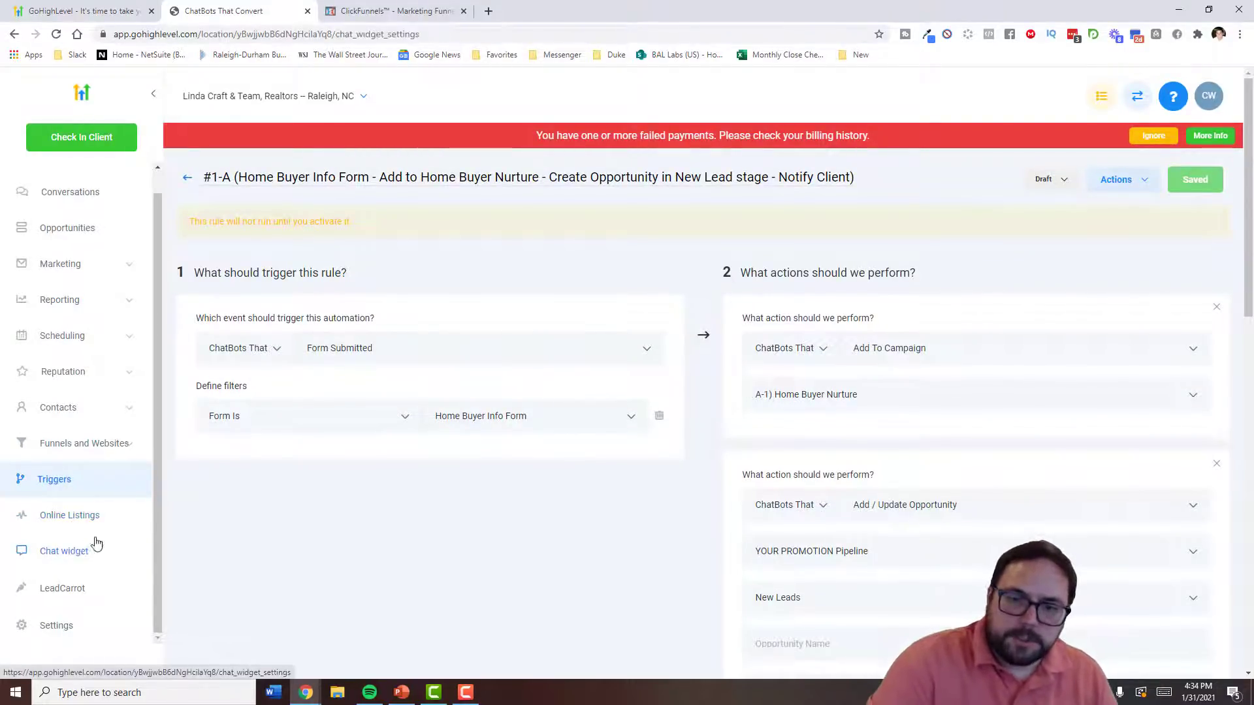
{"action": "scroll", "coordinate": [417, 359], "scroll_direction": "down", "scroll_amount": 2}
{"action": "scroll", "coordinate": [441, 339], "scroll_direction": "up", "scroll_amount": 2}
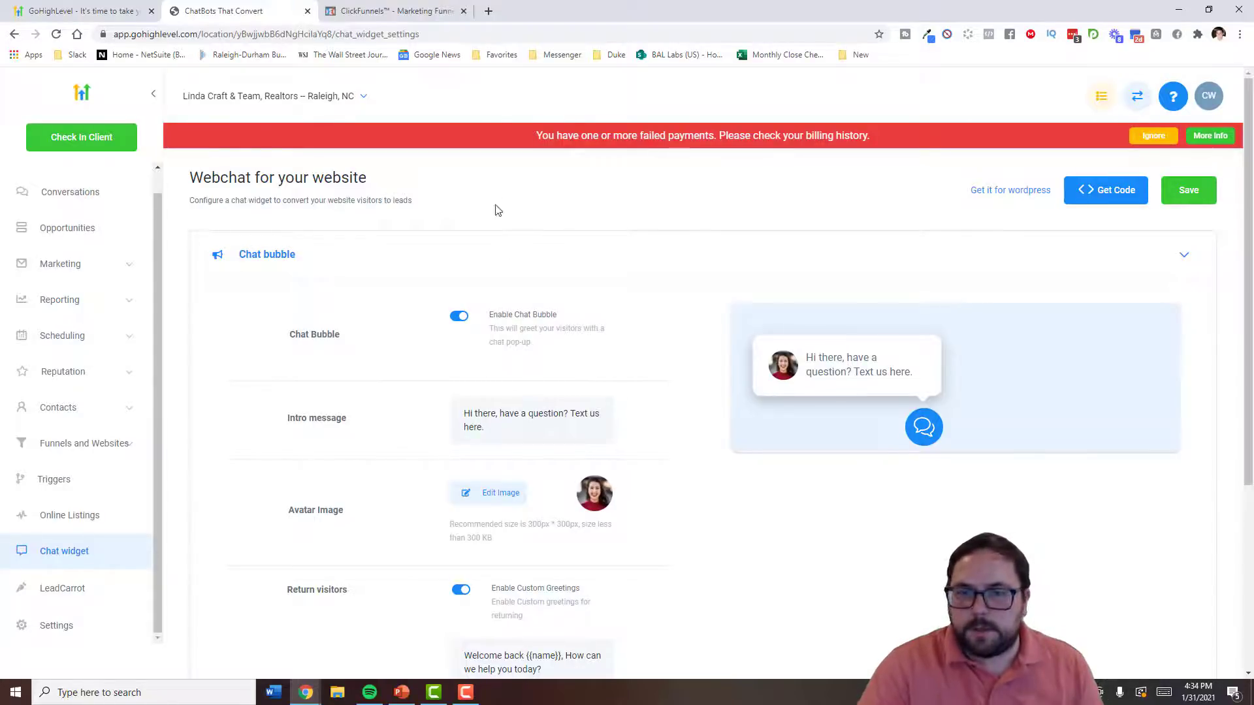
{"action": "scroll", "coordinate": [486, 216], "scroll_direction": "down", "scroll_amount": 2}
{"action": "scroll", "coordinate": [492, 268], "scroll_direction": "up", "scroll_amount": 2}
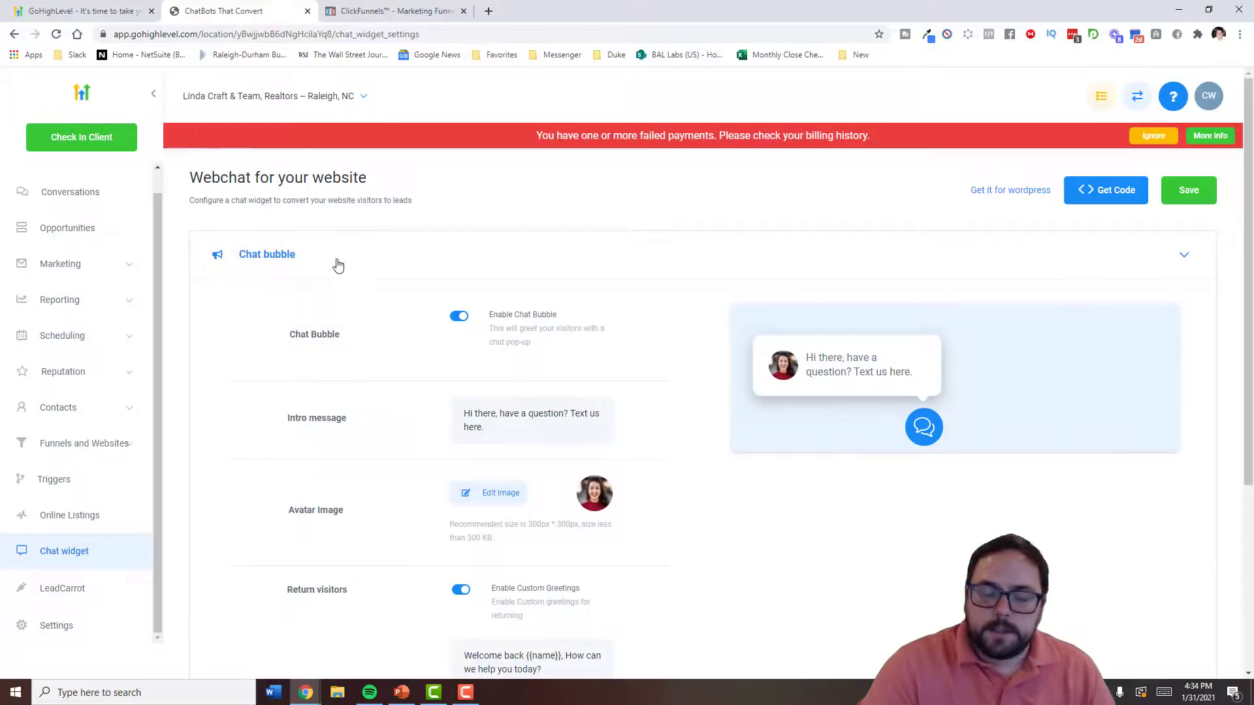
{"action": "scroll", "coordinate": [79, 602], "scroll_direction": "down", "scroll_amount": 2}
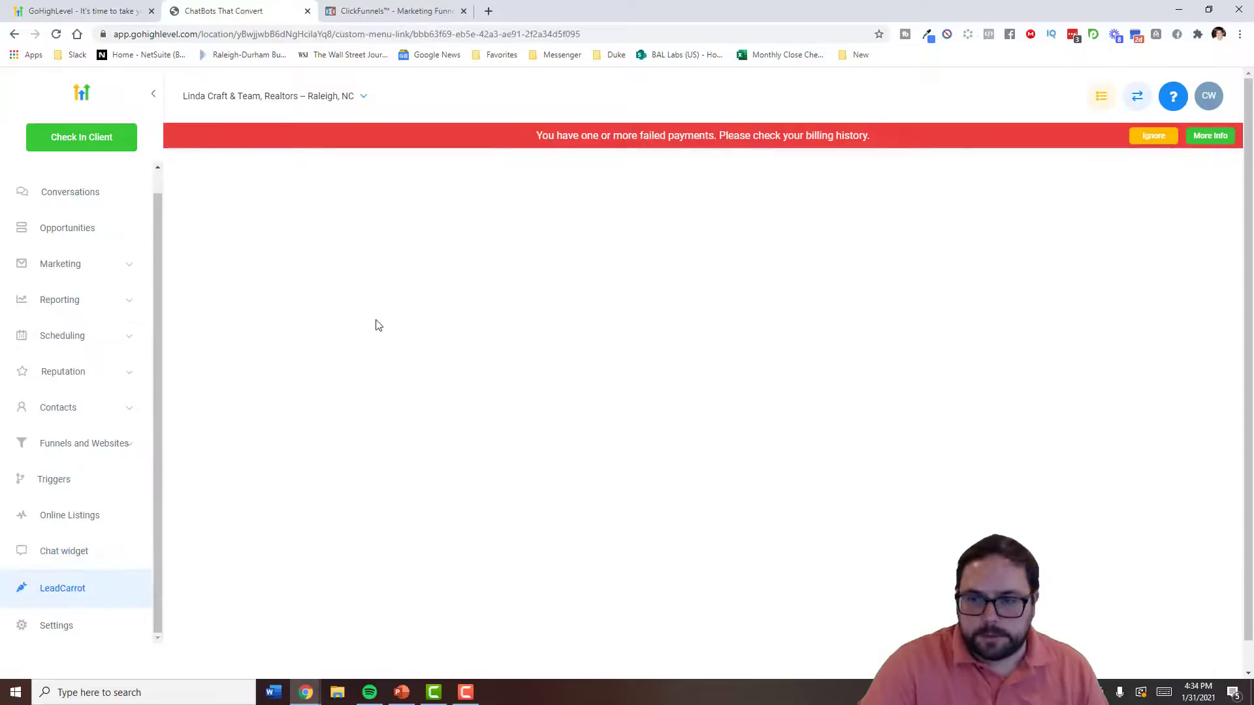
- Dismiss the failed-payment warning and try a loan officer category search in LeadCarrot
{"action": "left_click", "coordinate": [1151, 136]}
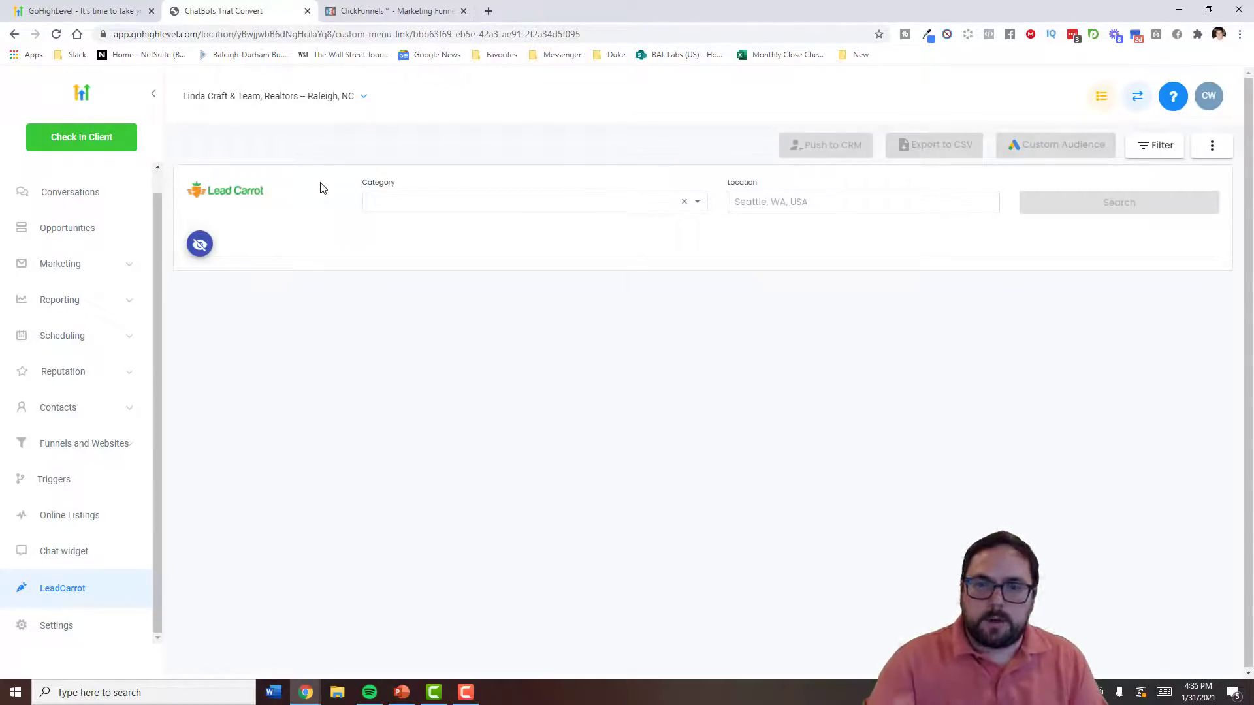
{"action": "left_click", "coordinate": [491, 203]}
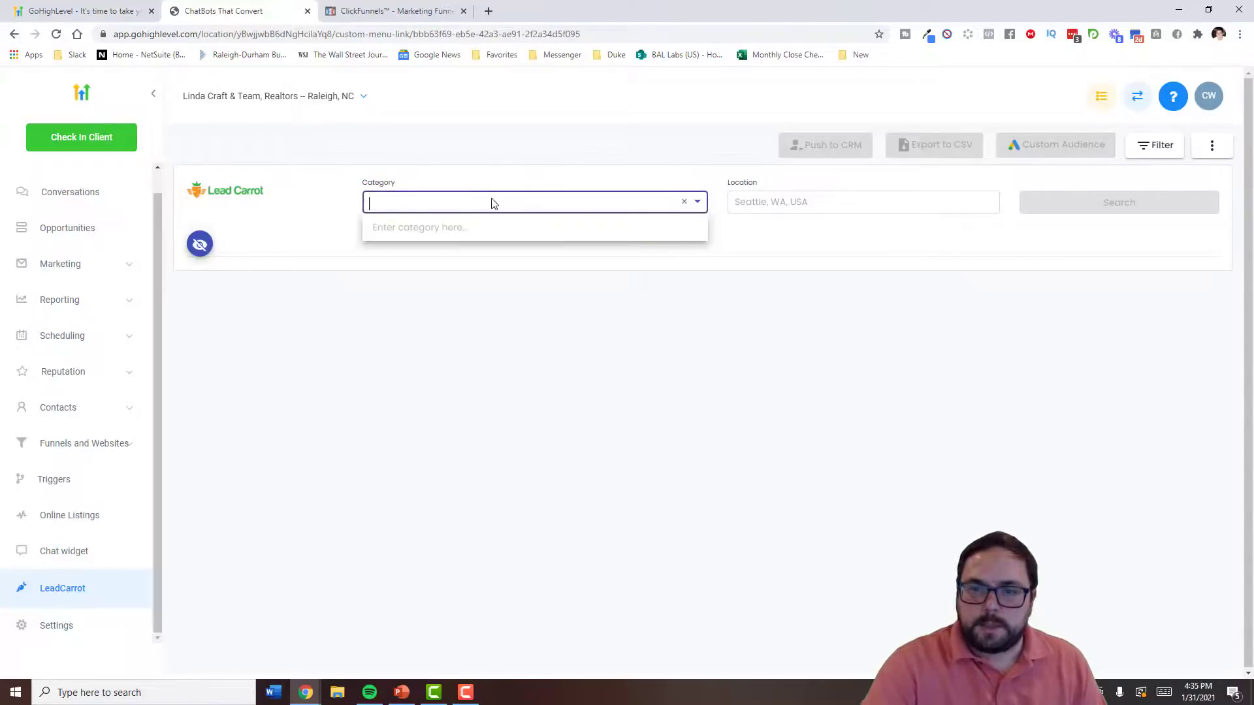
{"action": "type", "text": "laon"}
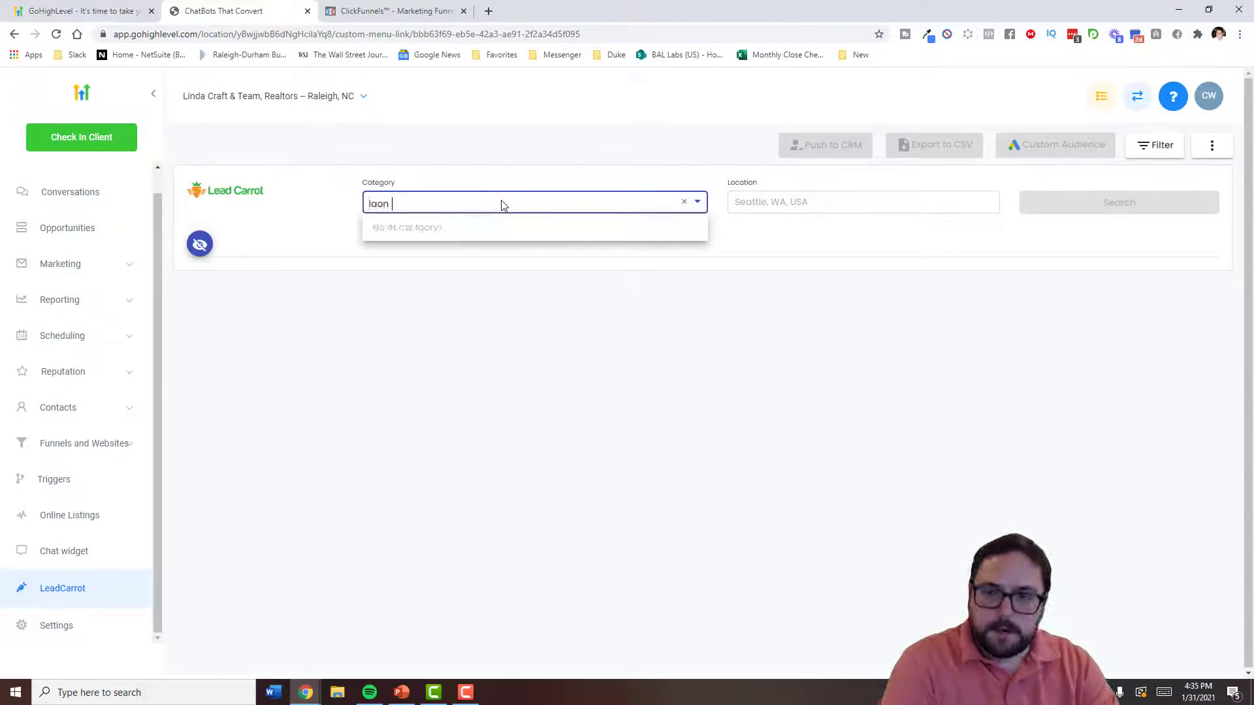
{"action": "key", "text": "BackSpace"}
{"action": "key", "text": "BackSpace"}
{"action": "key", "text": "BackSpace"}
{"action": "key", "text": "BackSpace"}
{"action": "key", "text": "BackSpace"}
{"action": "type", "text": "loal officers"}
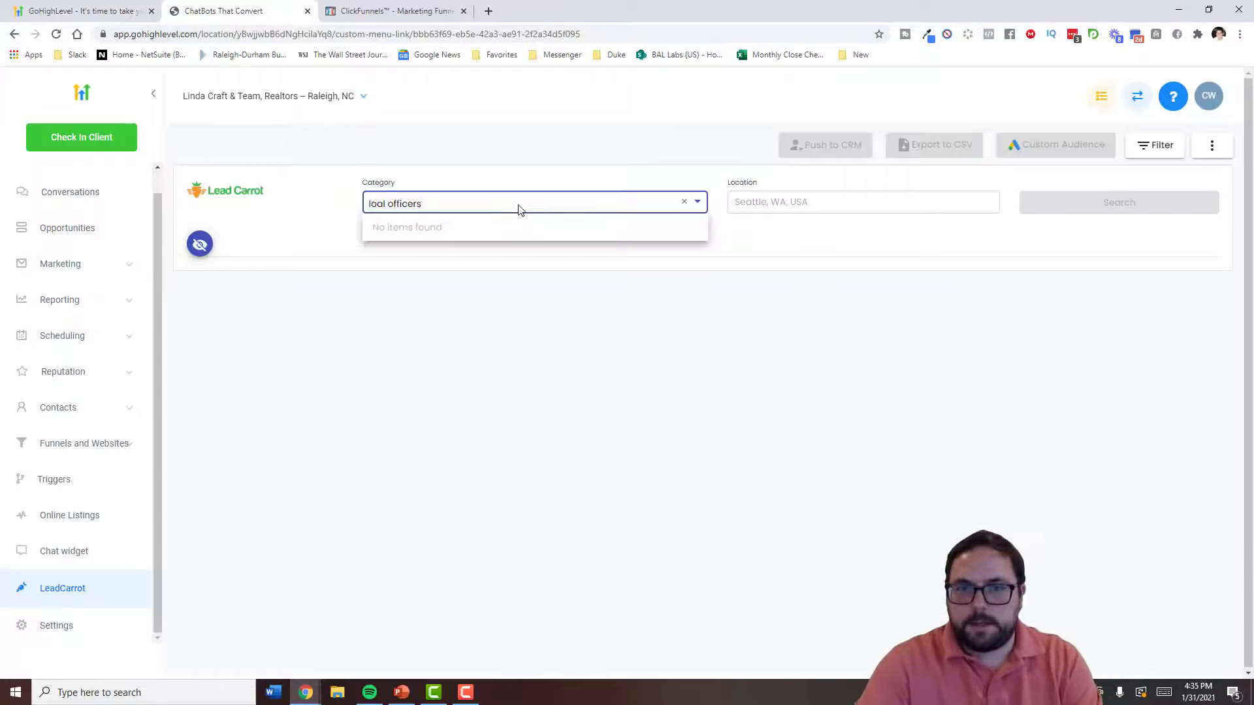
- Clear the unmatched category entry and bring up the Marketing tools list
{"action": "left_click", "coordinate": [421, 161]}
{"action": "left_click", "coordinate": [419, 209]}
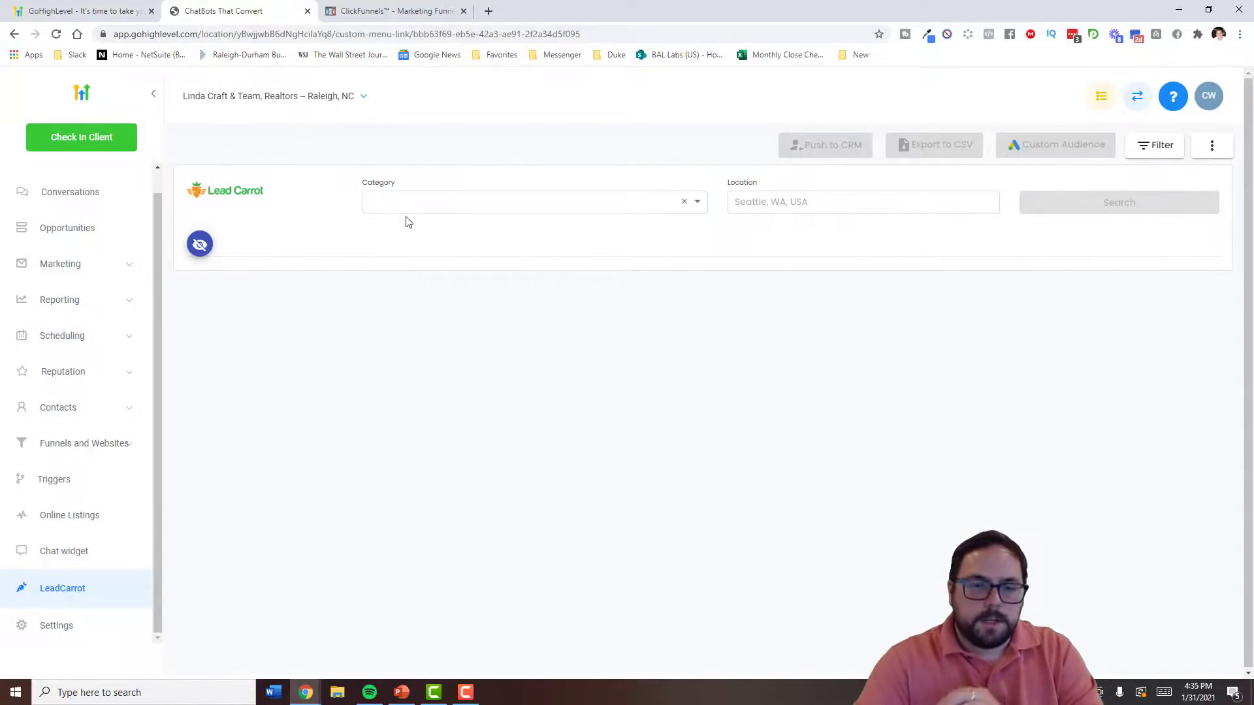
{"action": "left_click", "coordinate": [70, 264]}
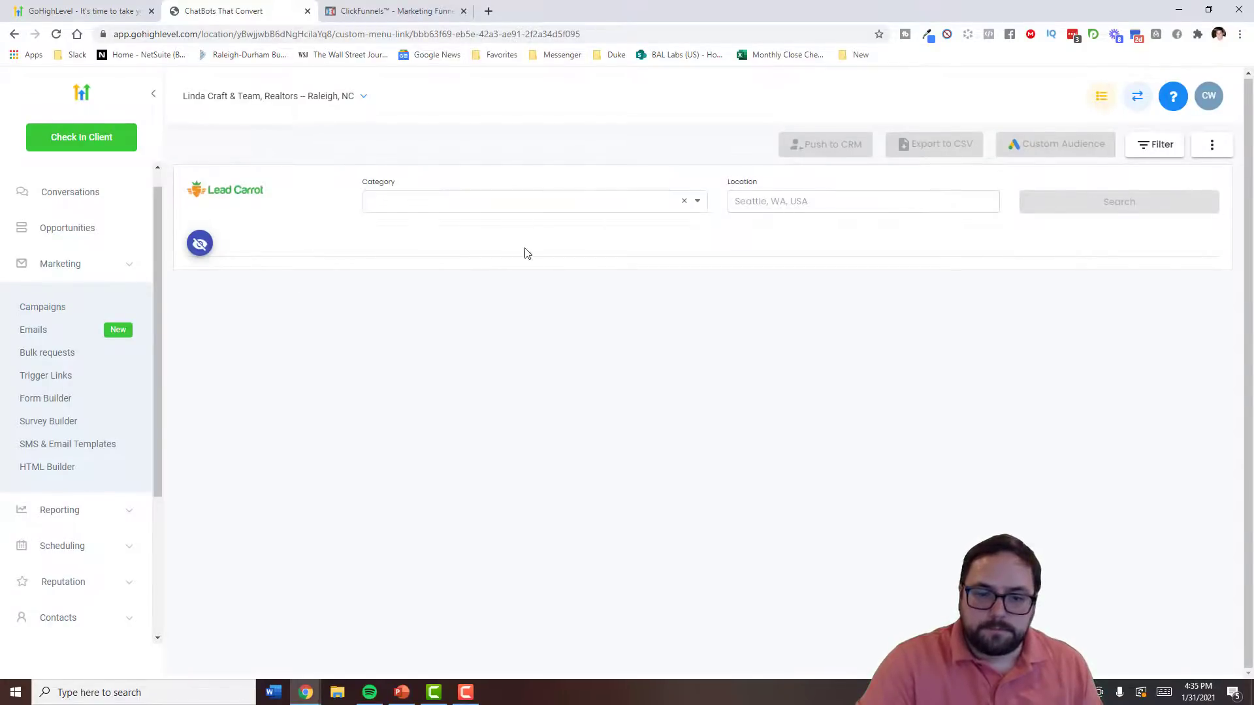
{"action": "left_click", "coordinate": [105, 265]}
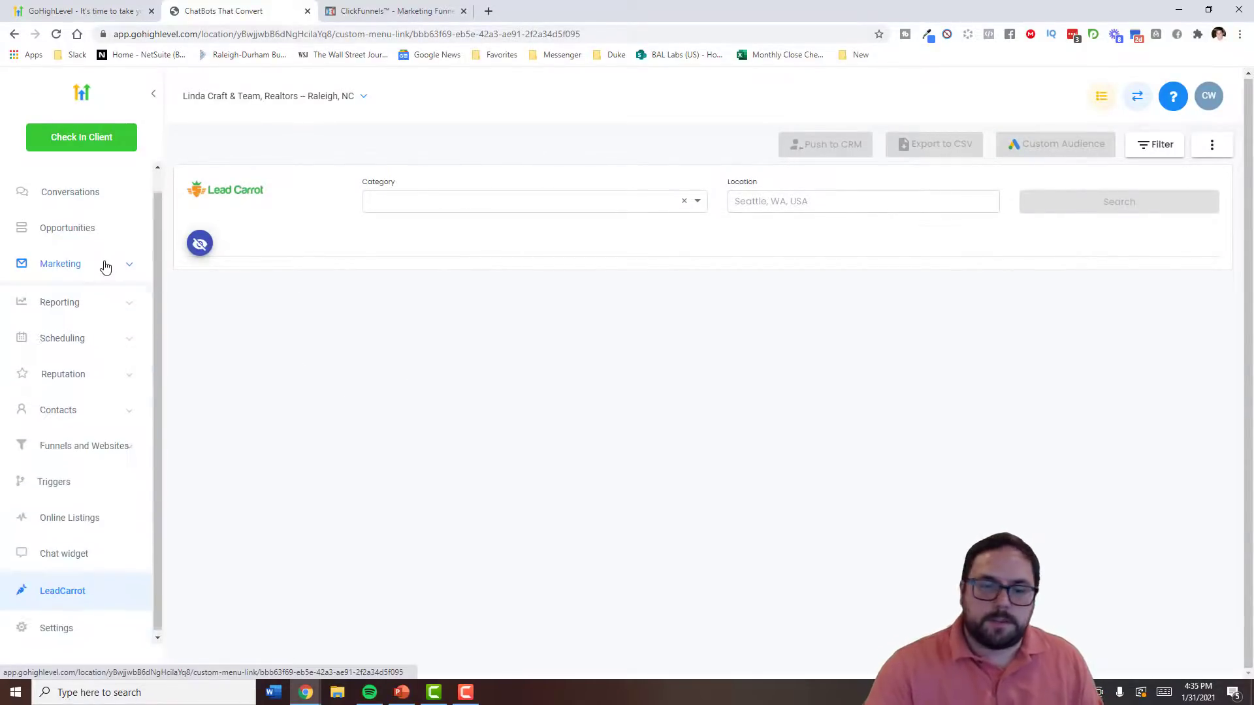